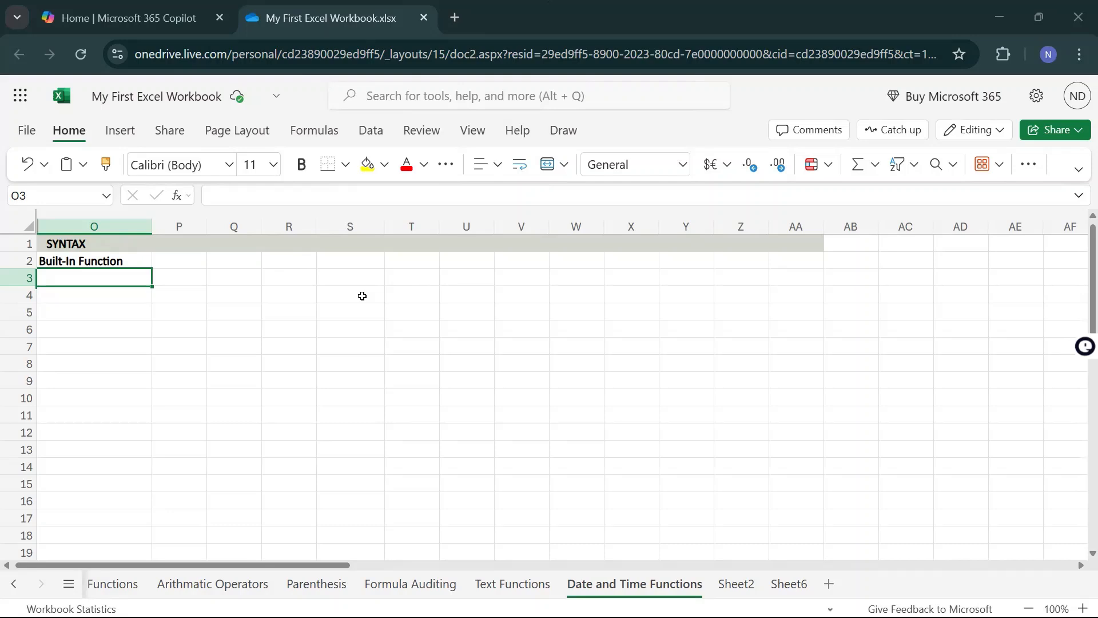
Enter the heading TIME in cell P2, beside the Built-In Function label
click(182, 263)
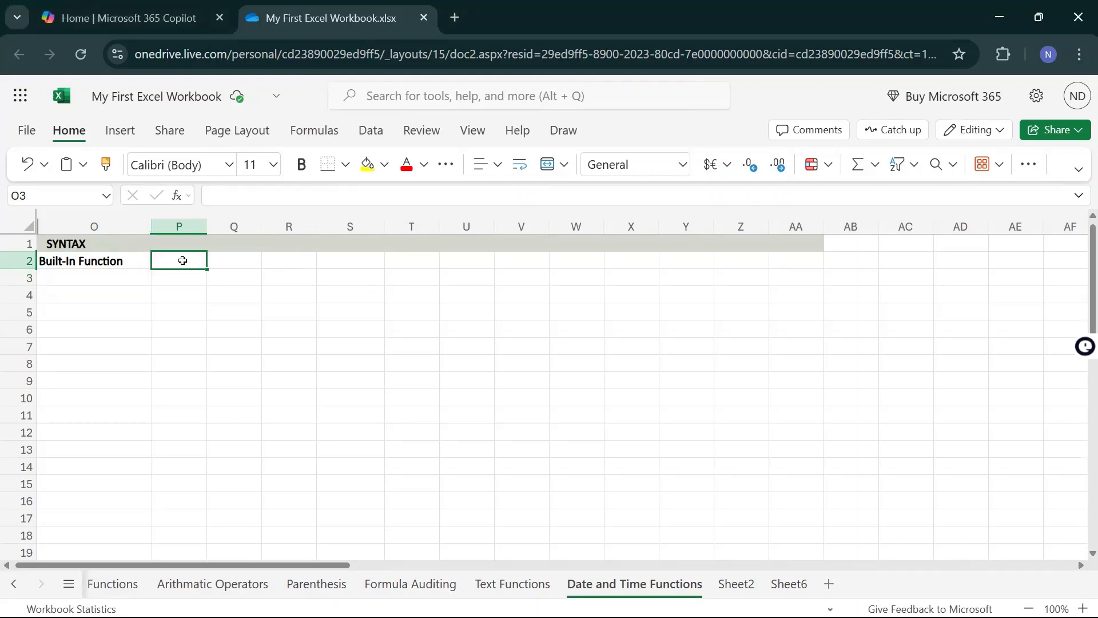
text(TIME)
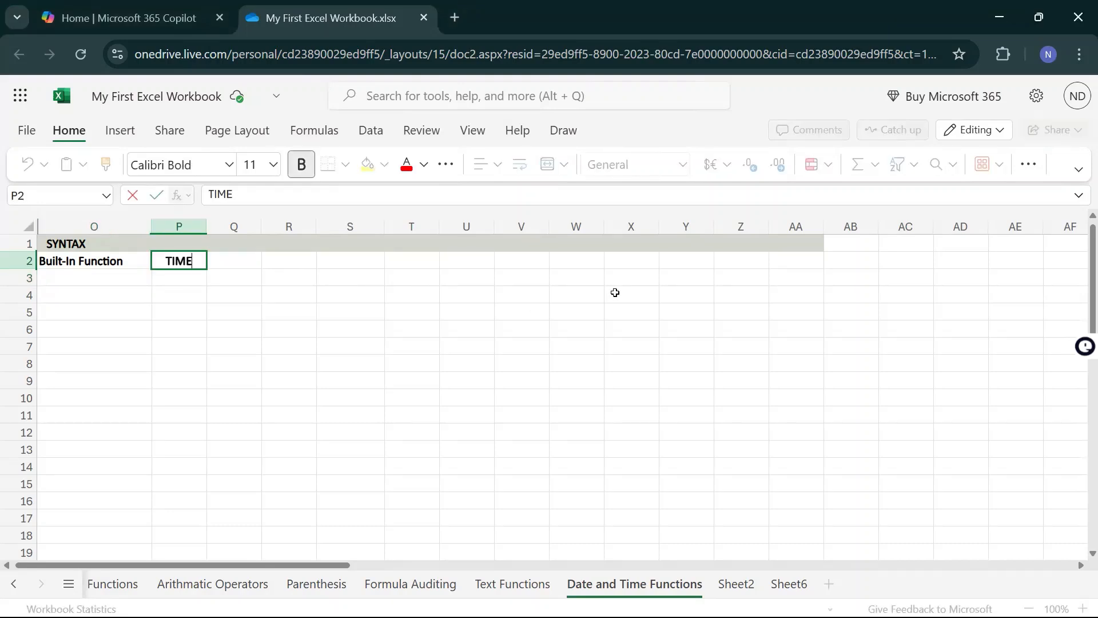
key(Return)
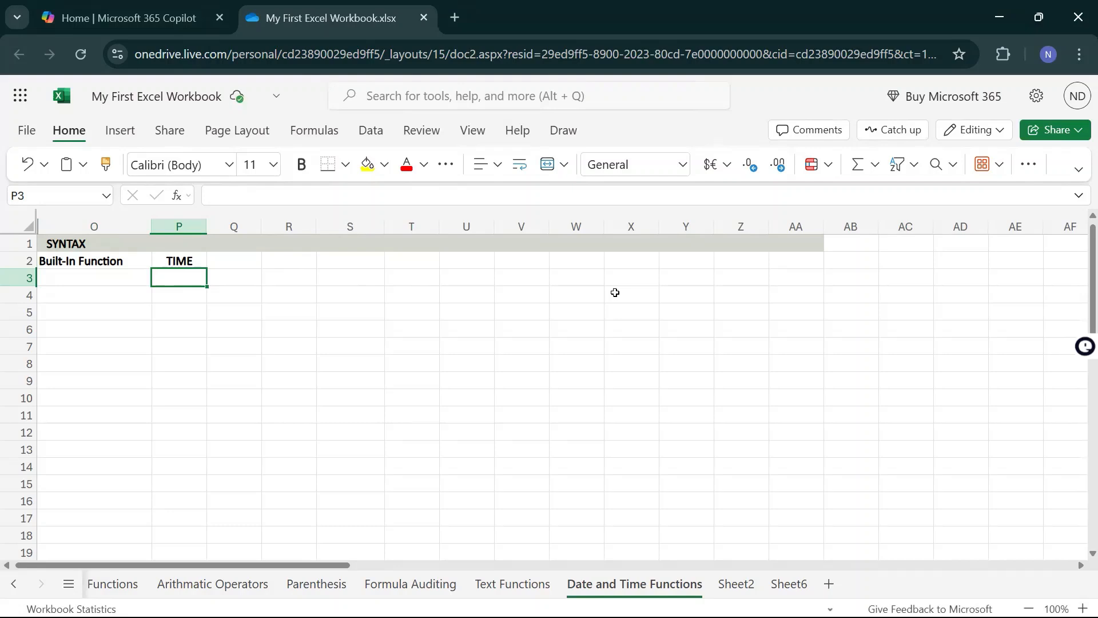
key(Up)
key(Up)
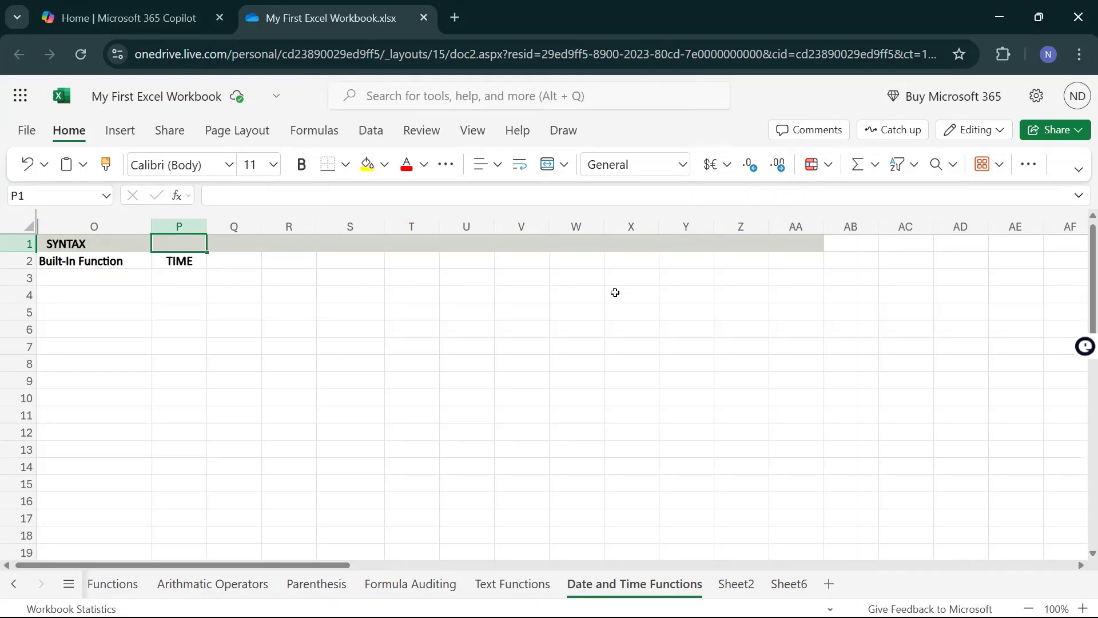
key(Down)
key(Down)
key(Left)
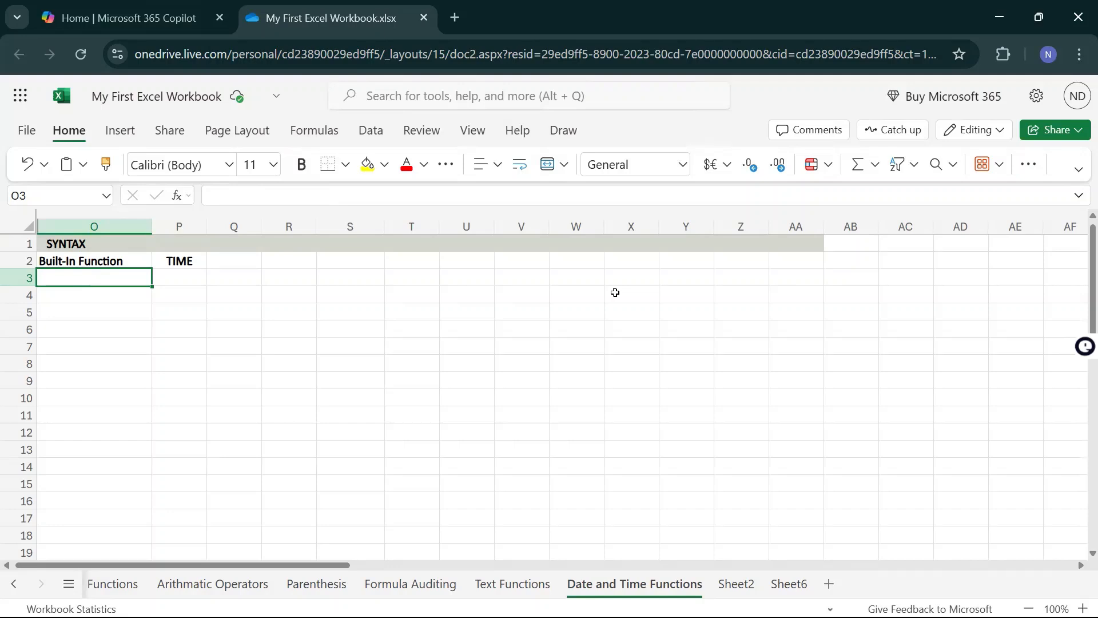
text(now())
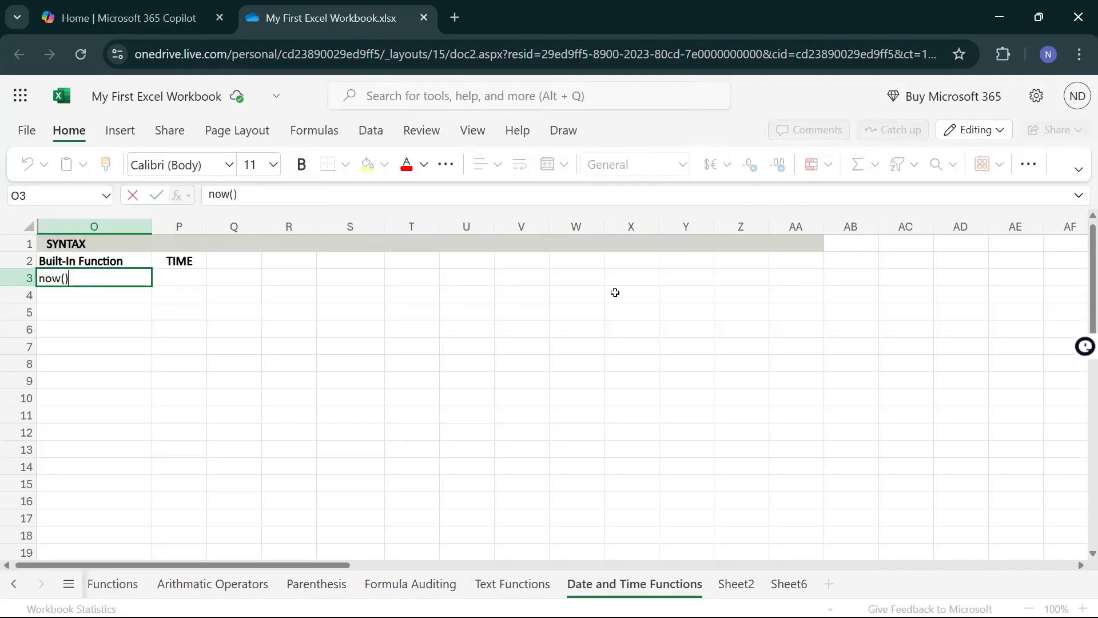
key(Escape)
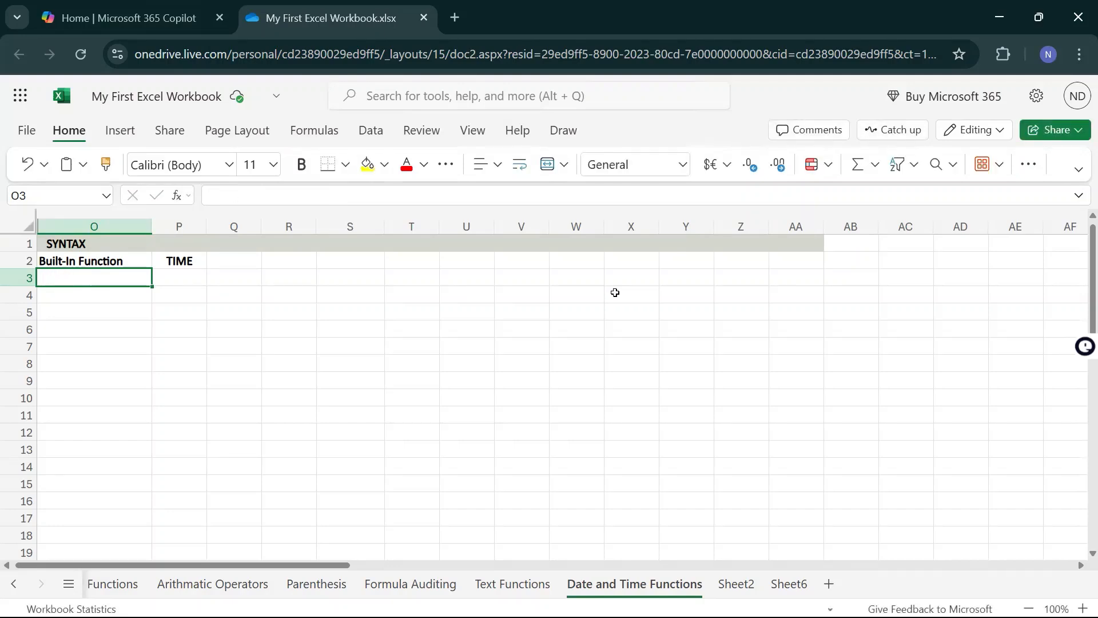
Enter the formula =NOW() in cell O3
text(now())
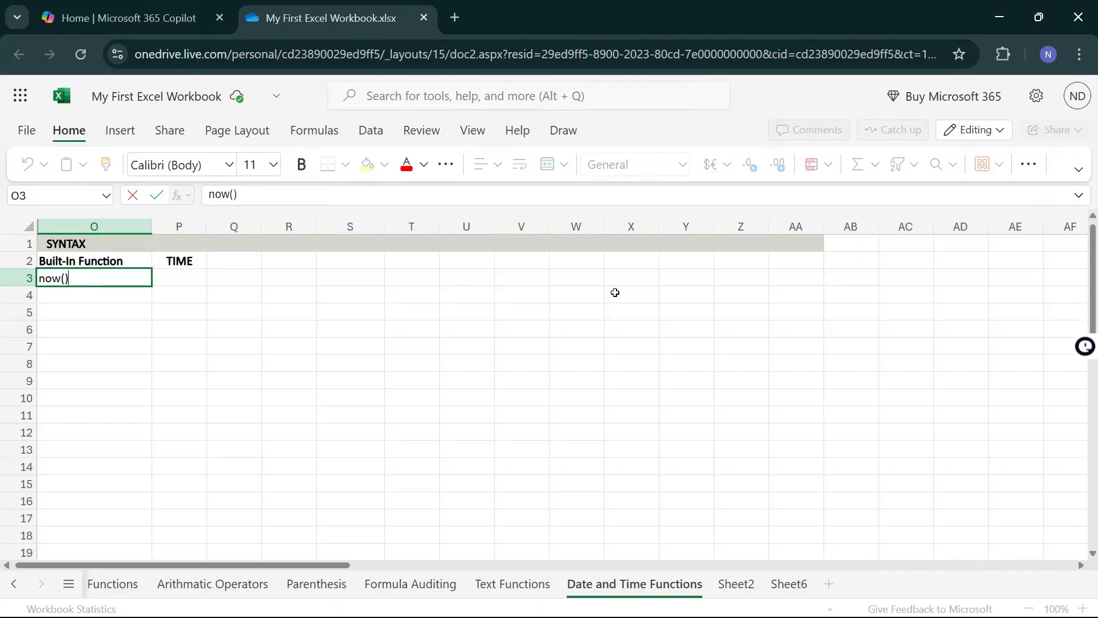
key(Return)
key(Up)
key(F2)
key(Left)
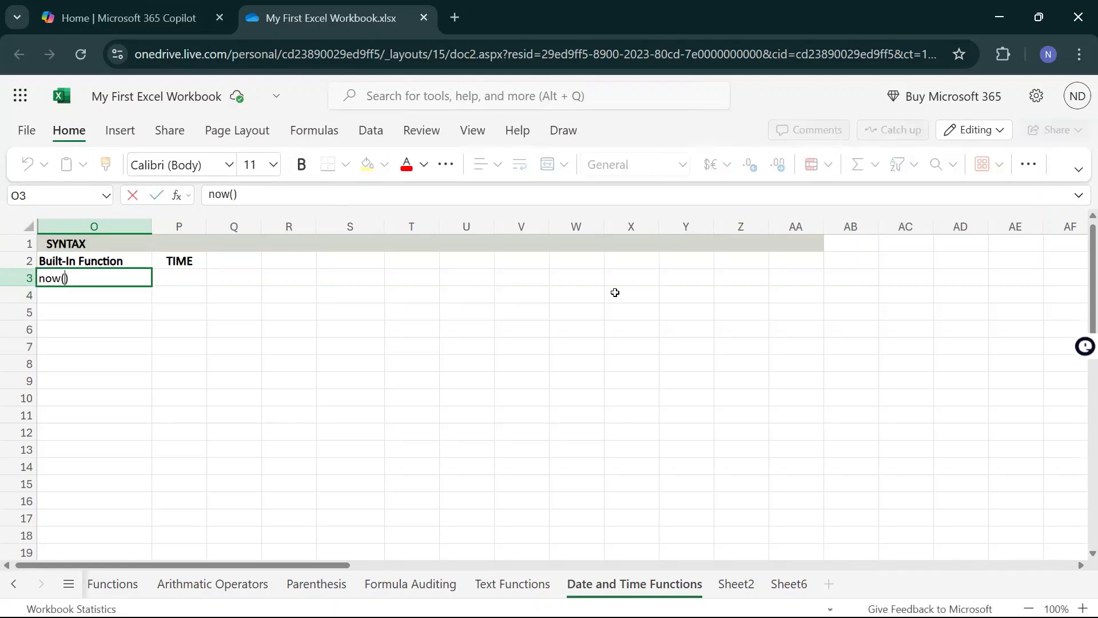
key(Home)
text(=)
key(Return)
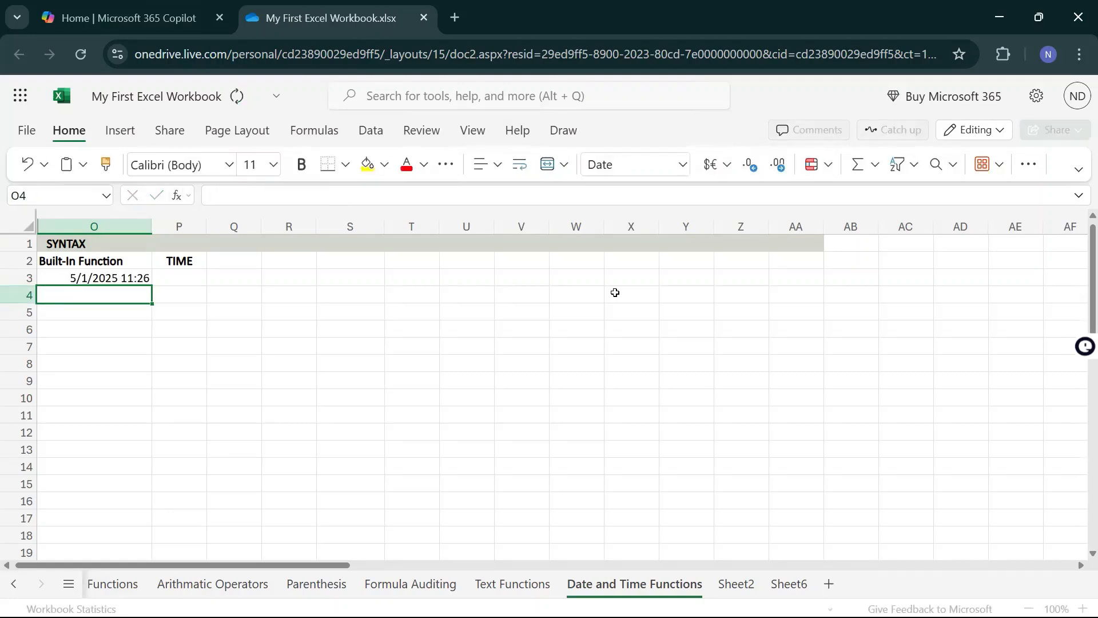
key(Up)
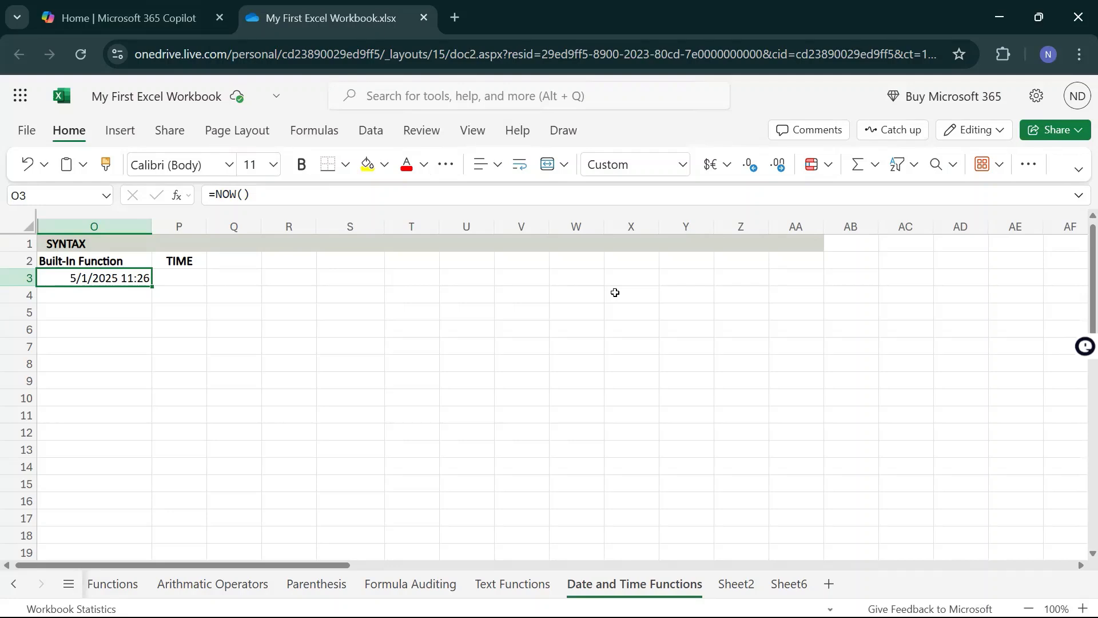
key(Right)
text(=)
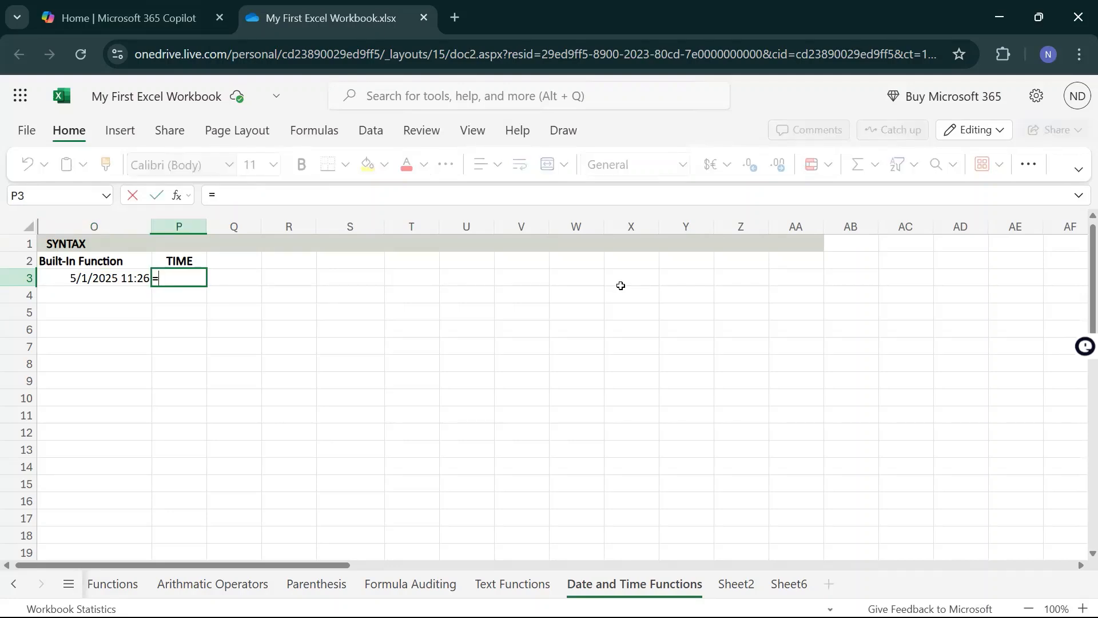
key(Escape)
key(Left)
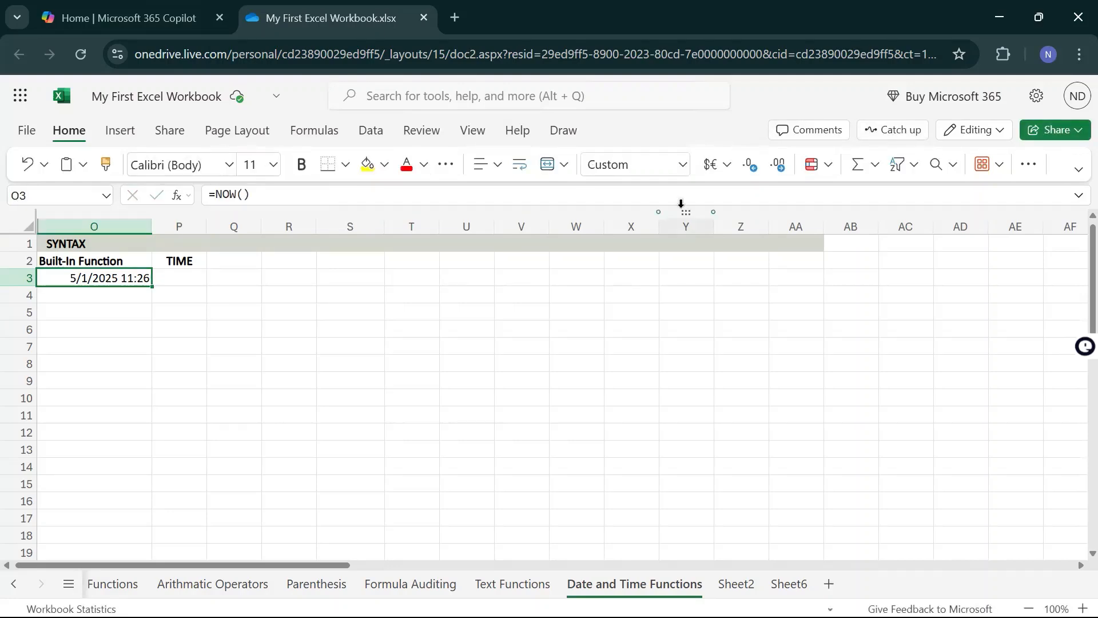
Format cell O3 as Number and show its value with six decimal places
click(682, 164)
click(649, 216)
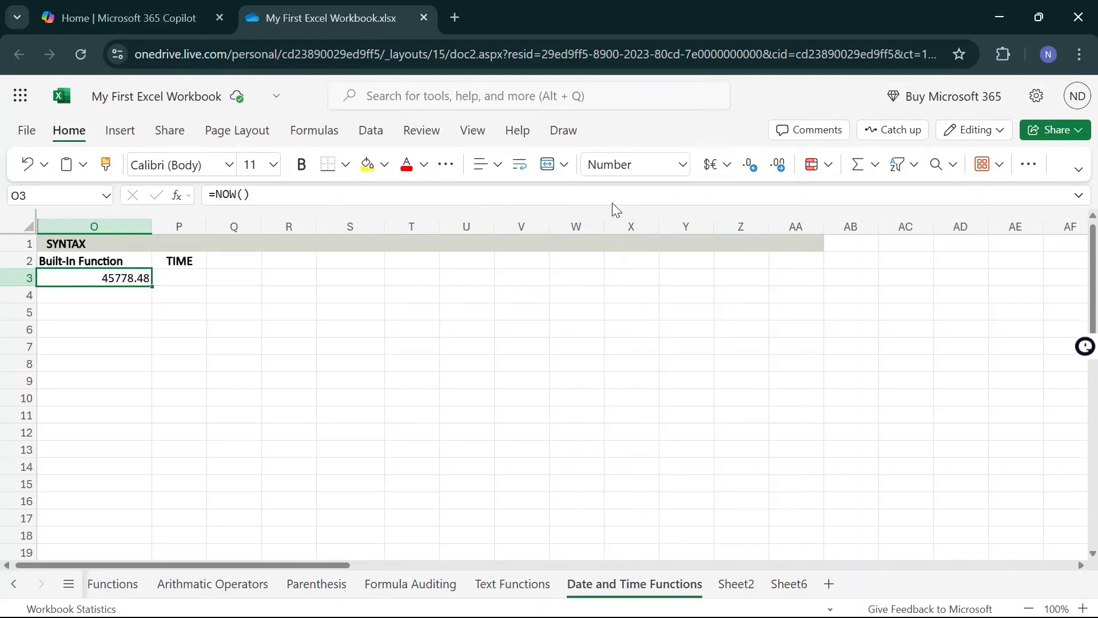
click(776, 165)
click(776, 164)
click(777, 165)
click(777, 165)
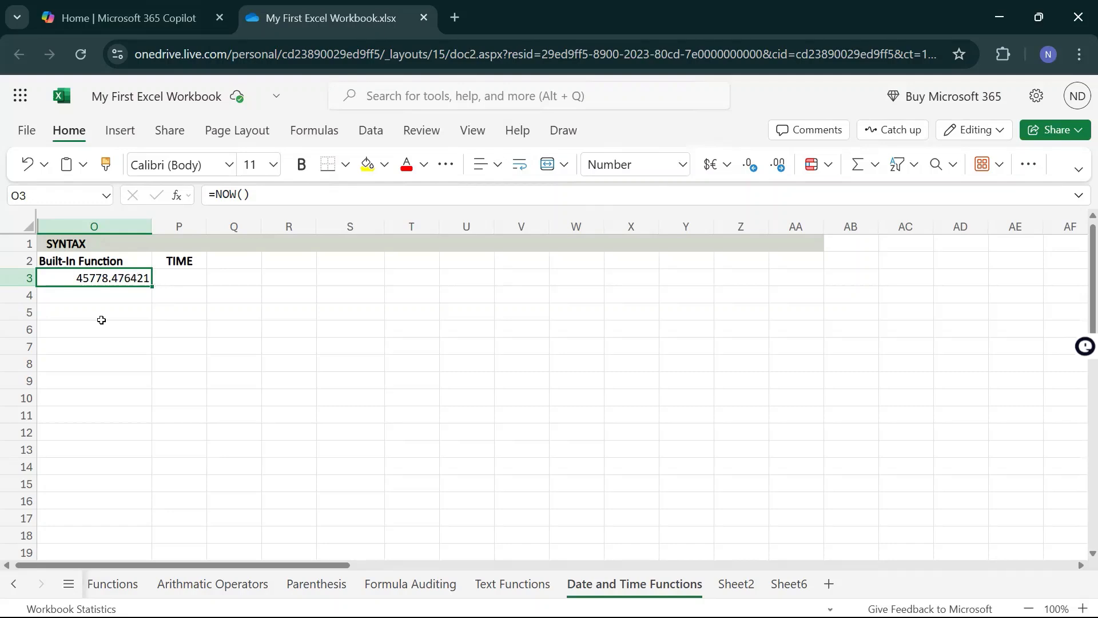
Clear the NOW formula from cell O3
click(100, 320)
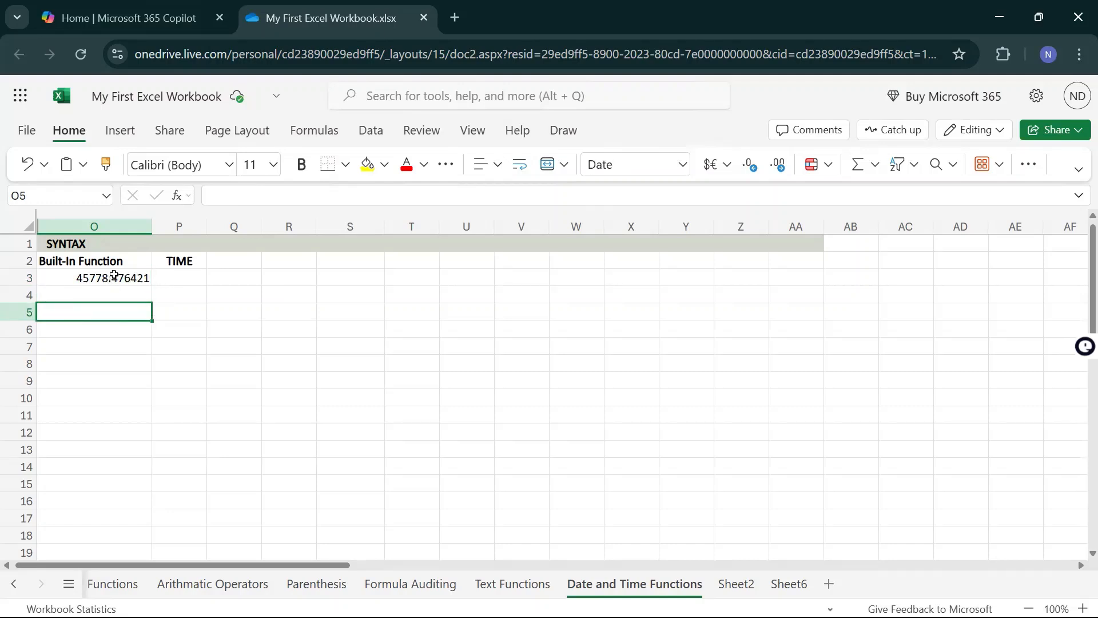
double_click(116, 273)
key(Escape)
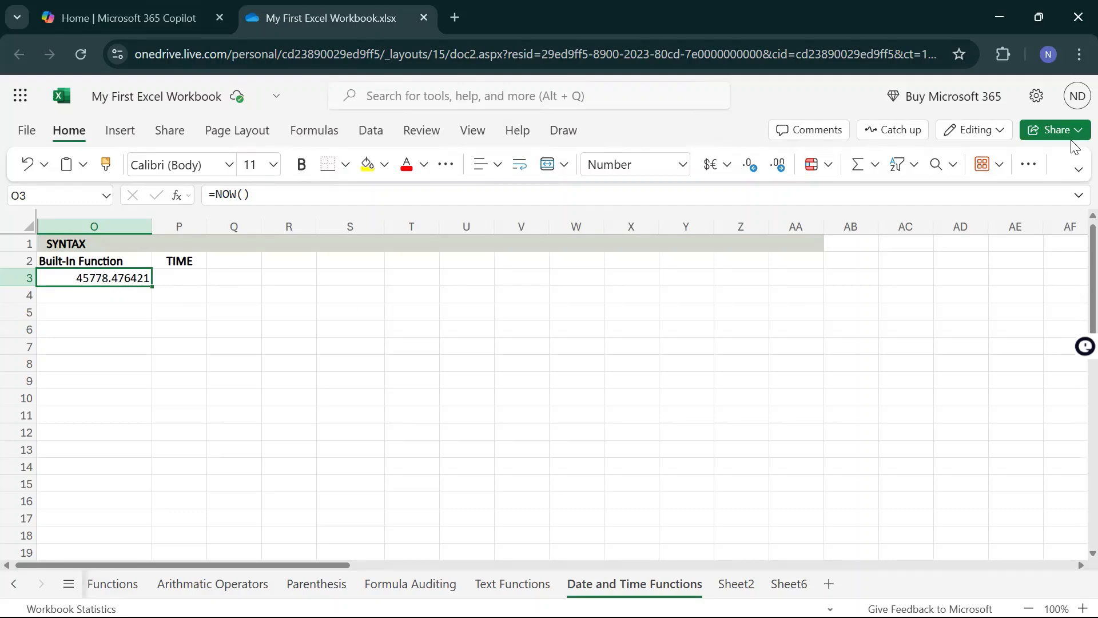
key(Delete)
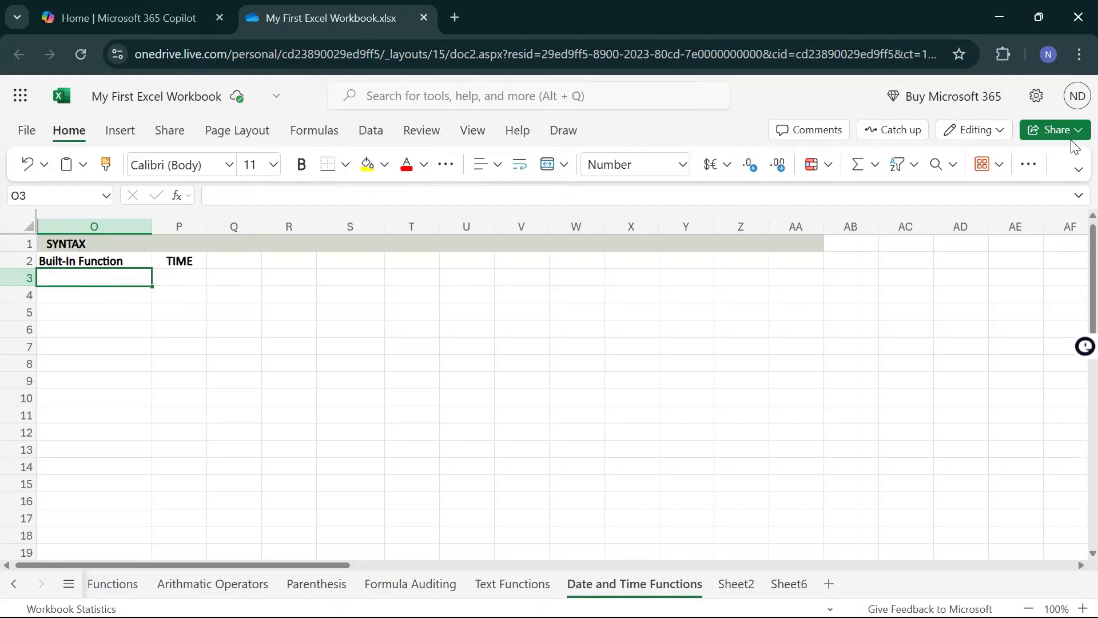
Move the TIME heading from cell P2 to cell S2
key(Up)
key(Right)
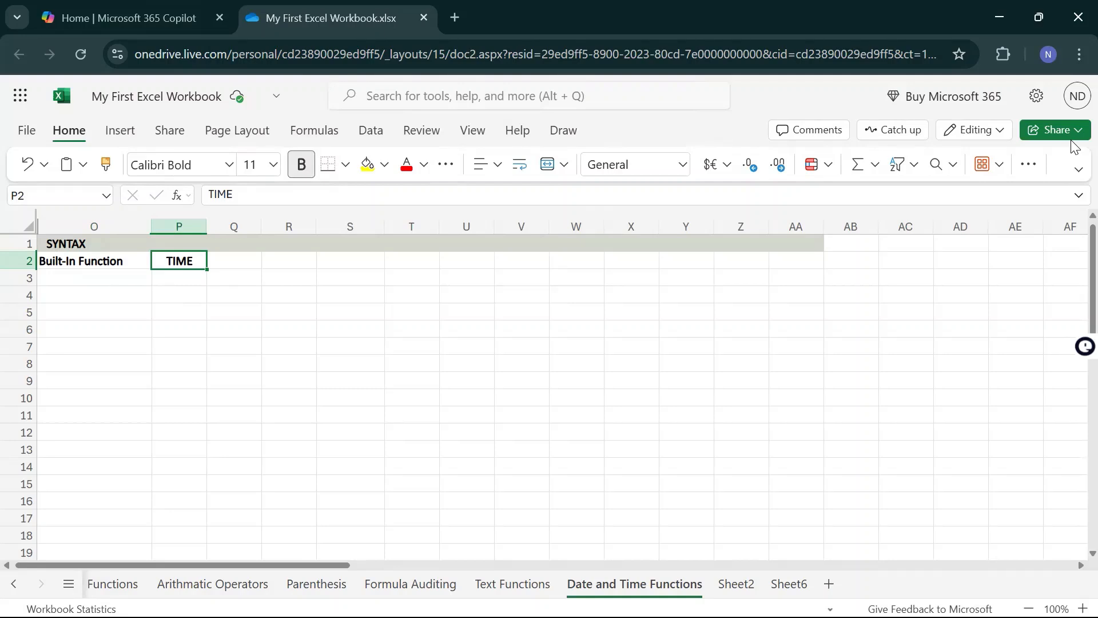
key(ctrl+x)
key(Right)
key(Right)
key(Right)
key(ctrl+v)
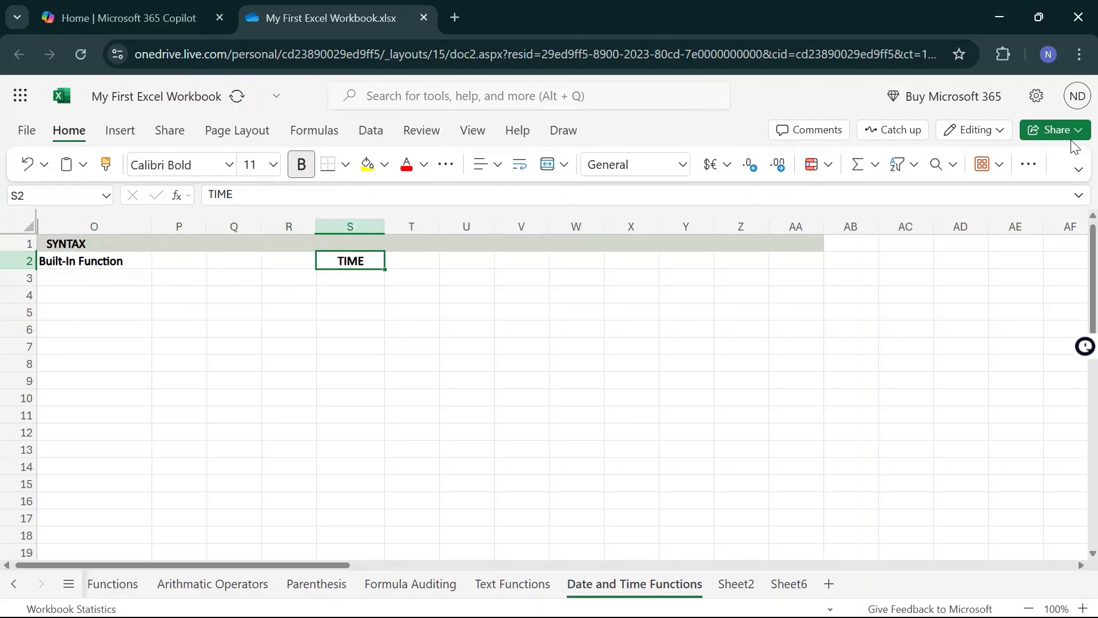
Enter the syntax text TIME(hour, minute, second) in cell S1, above the TIME heading
key(Left)
key(Left)
key(Left)
key(Down)
key(Up)
key(Right)
key(Right)
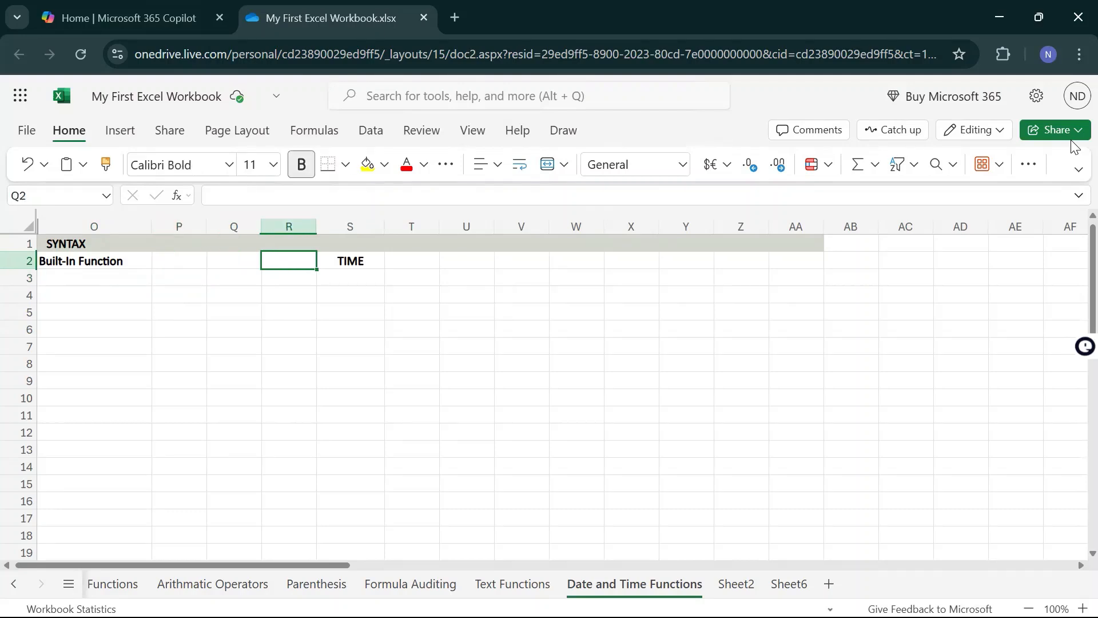
key(Up)
key(Right)
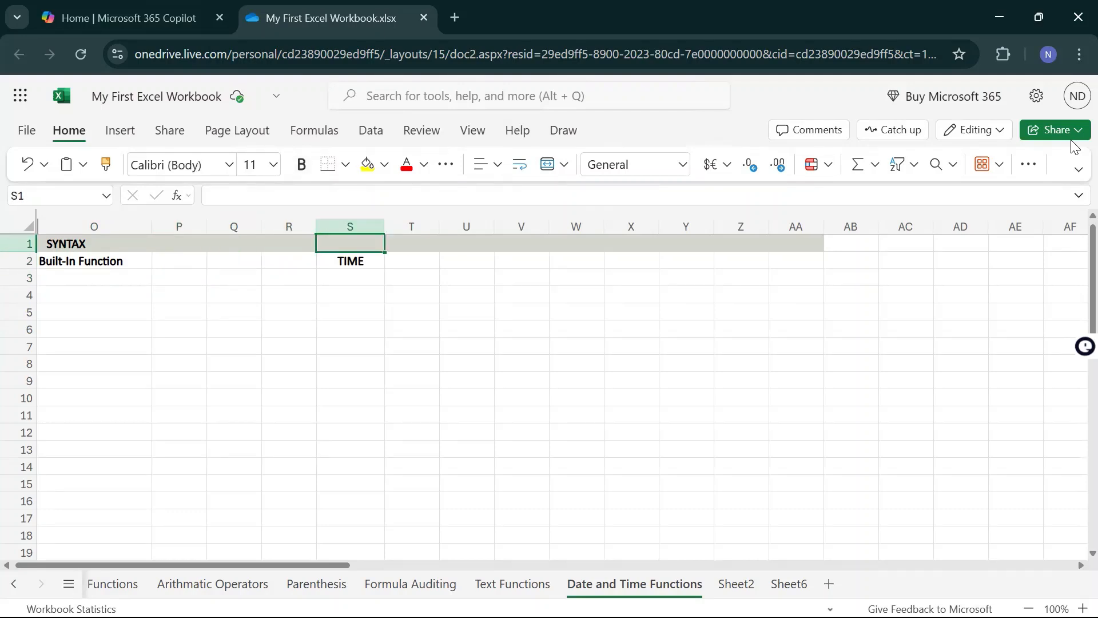
text(TIME()
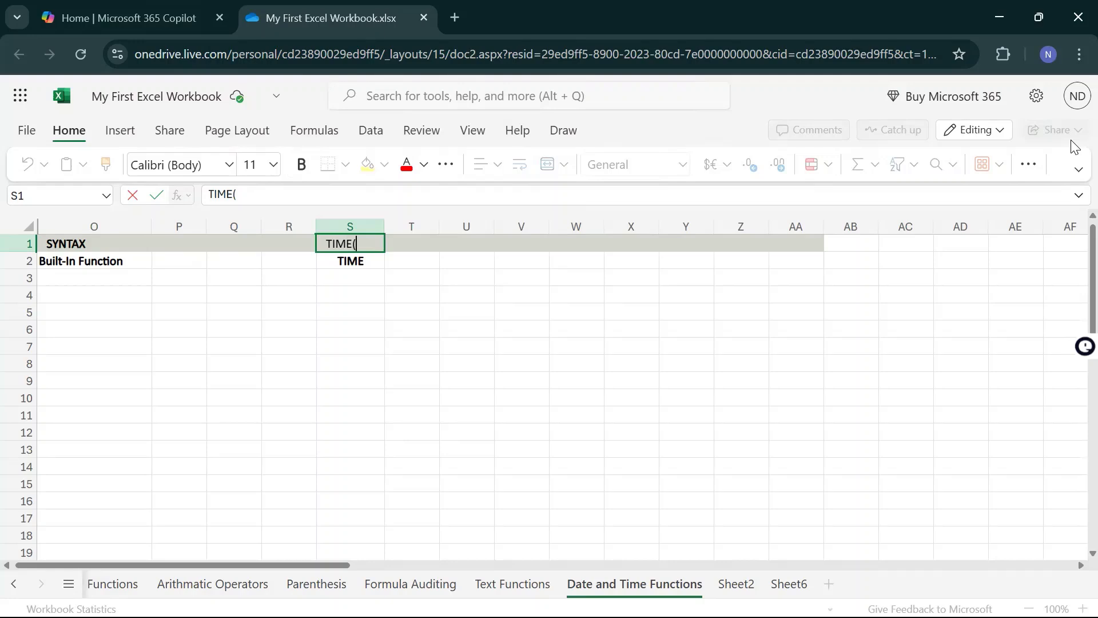
text(hour, m)
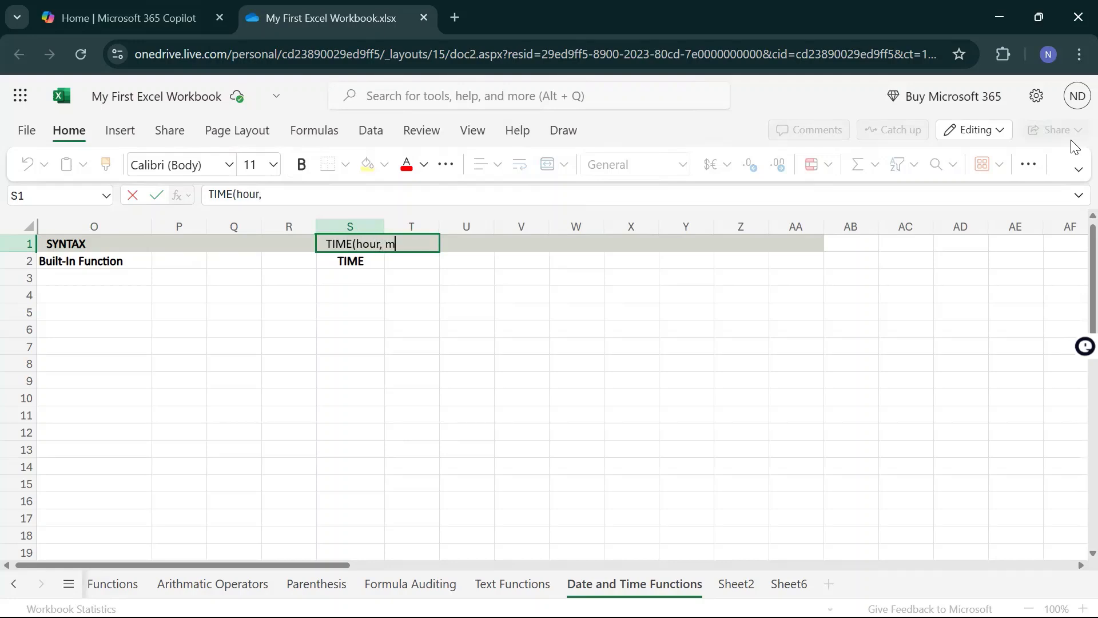
text(inute, second))
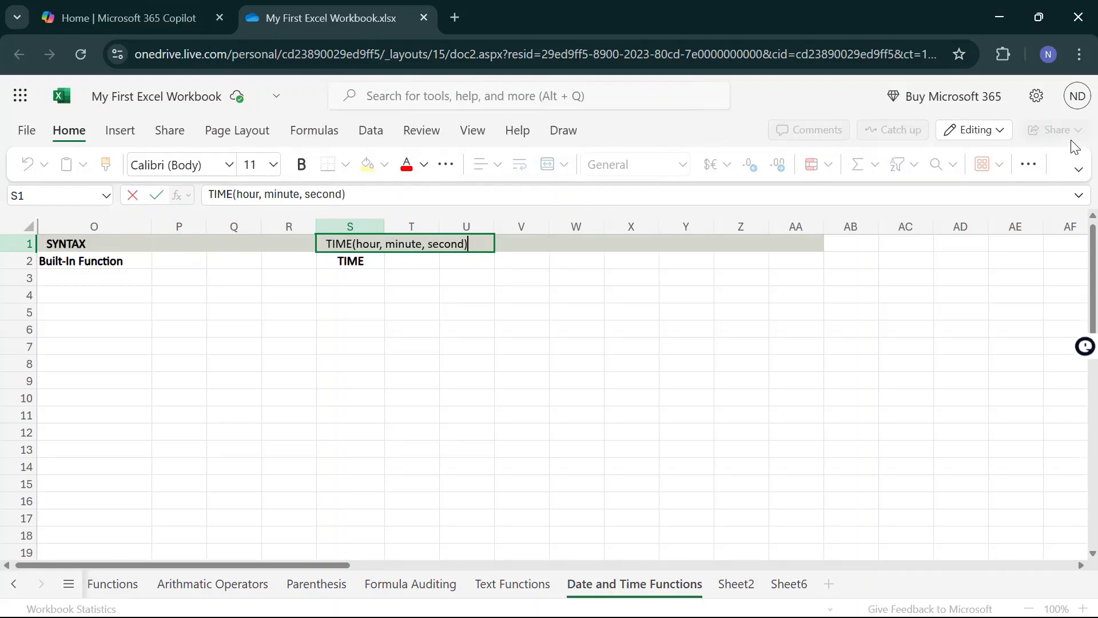
key(Return)
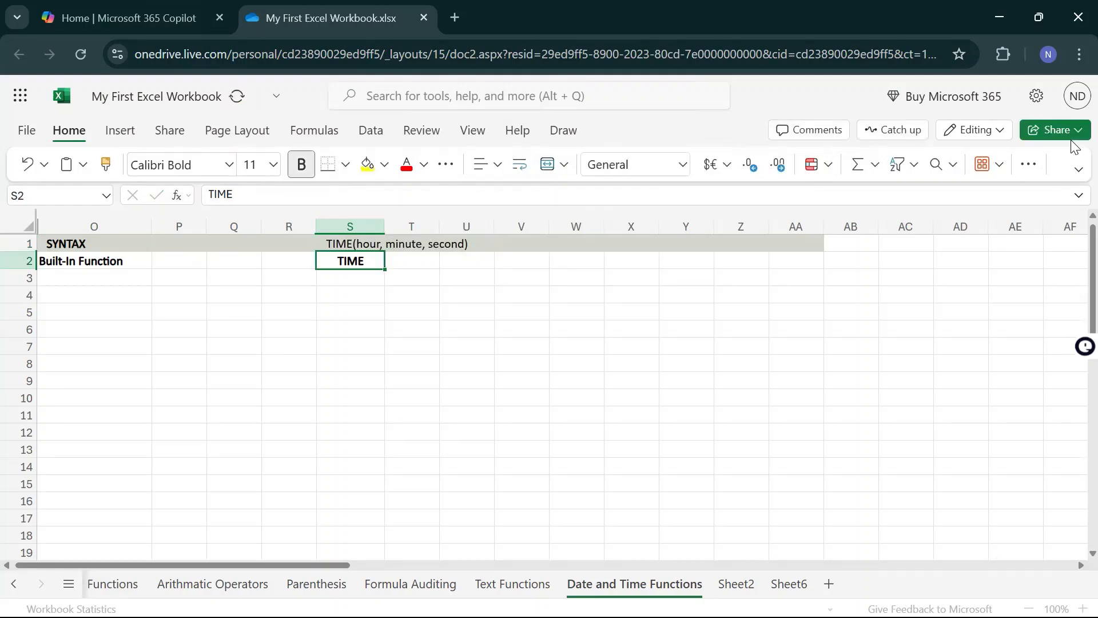
Enter the hour, minute and second values 15, 45 and 59 in cells P3, Q3 and R3
key(Down)
key(Left)
key(Left)
key(Left)
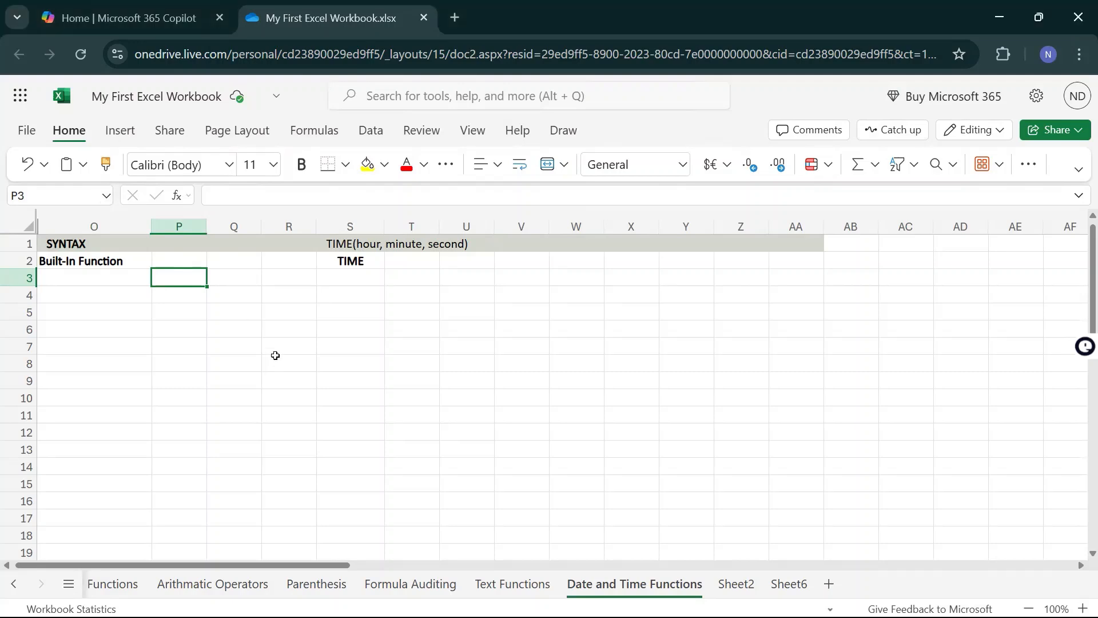
text(15)
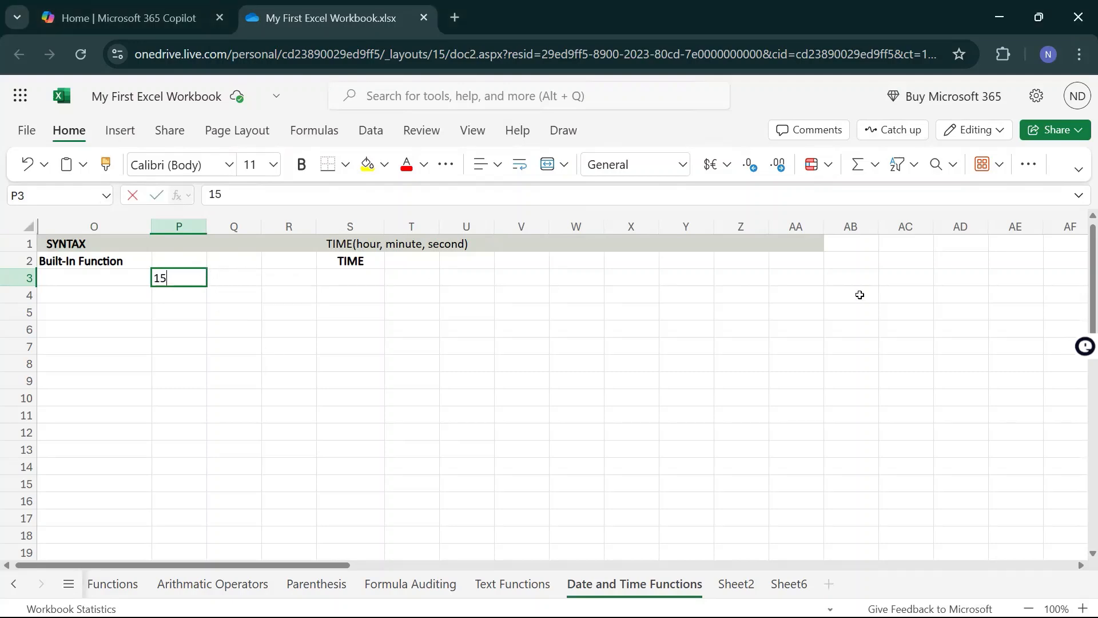
key(Return)
key(Up)
key(Right)
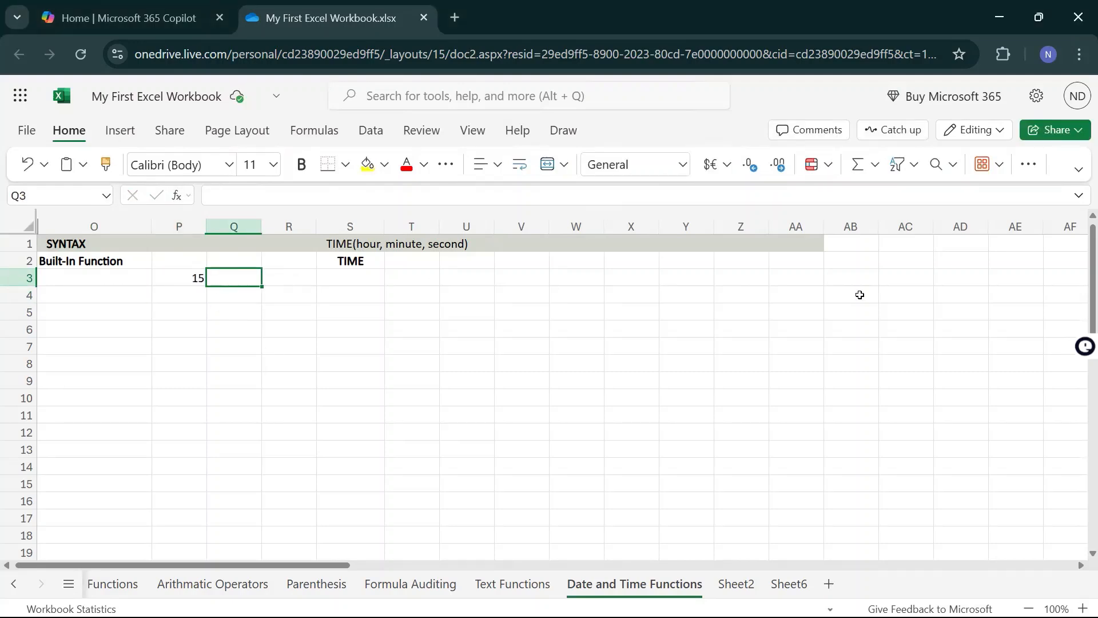
text(45)
key(Return)
key(Up)
key(Right)
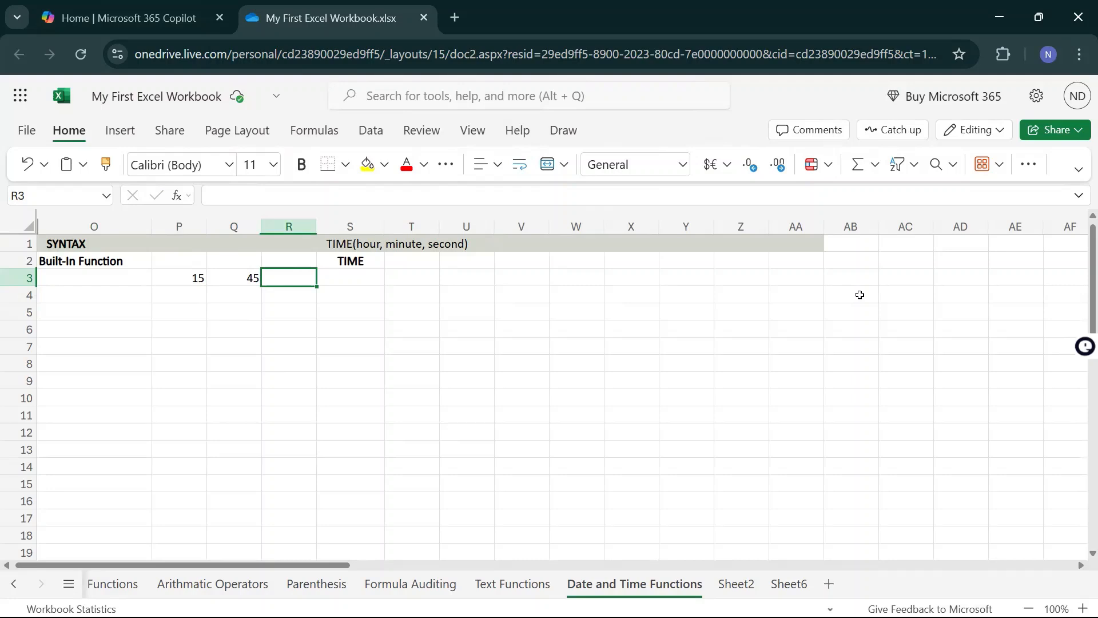
text(59)
key(Return)
key(Up)
key(Right)
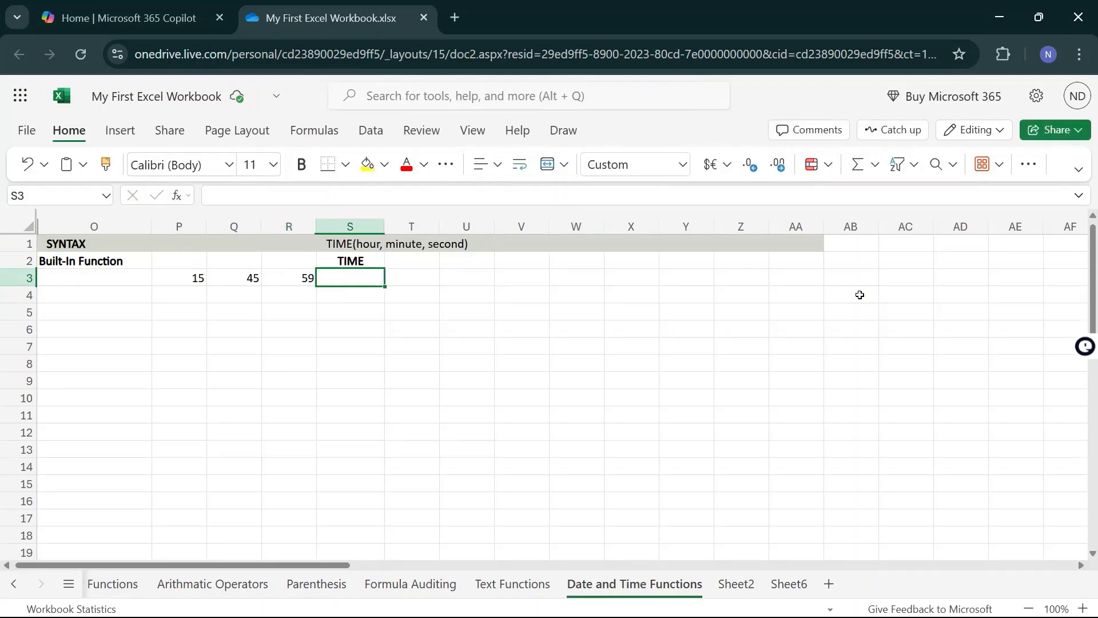
Enter the formula =TIME(P3,Q3,R3) in cell S3 to combine the hour, minute and second values
text(=time)
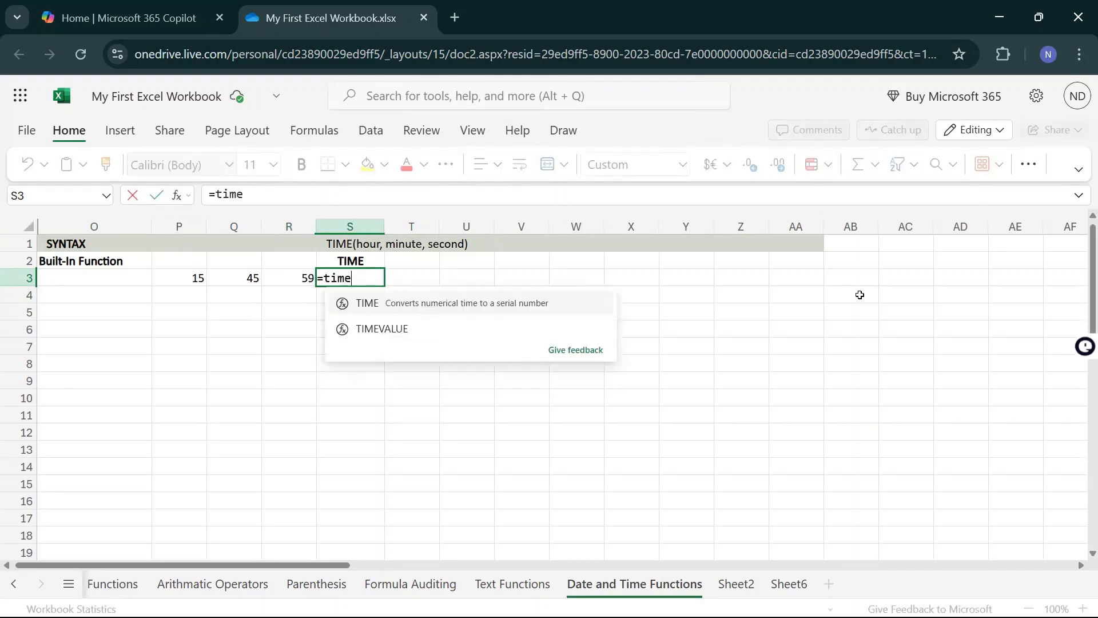
text(()
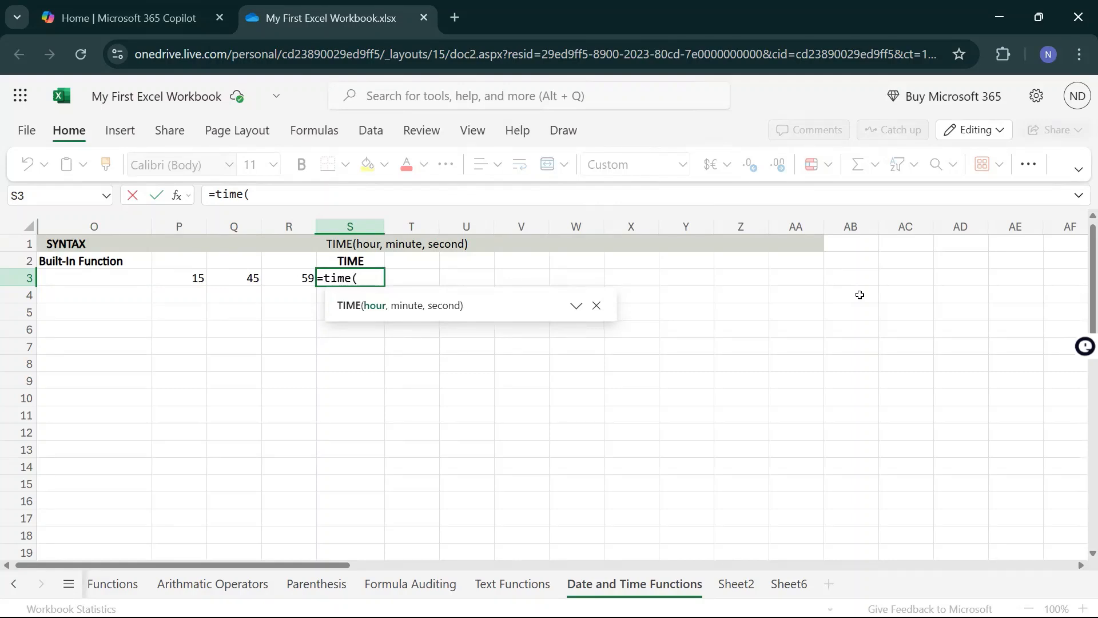
key(Left)
key(Left)
key(Left)
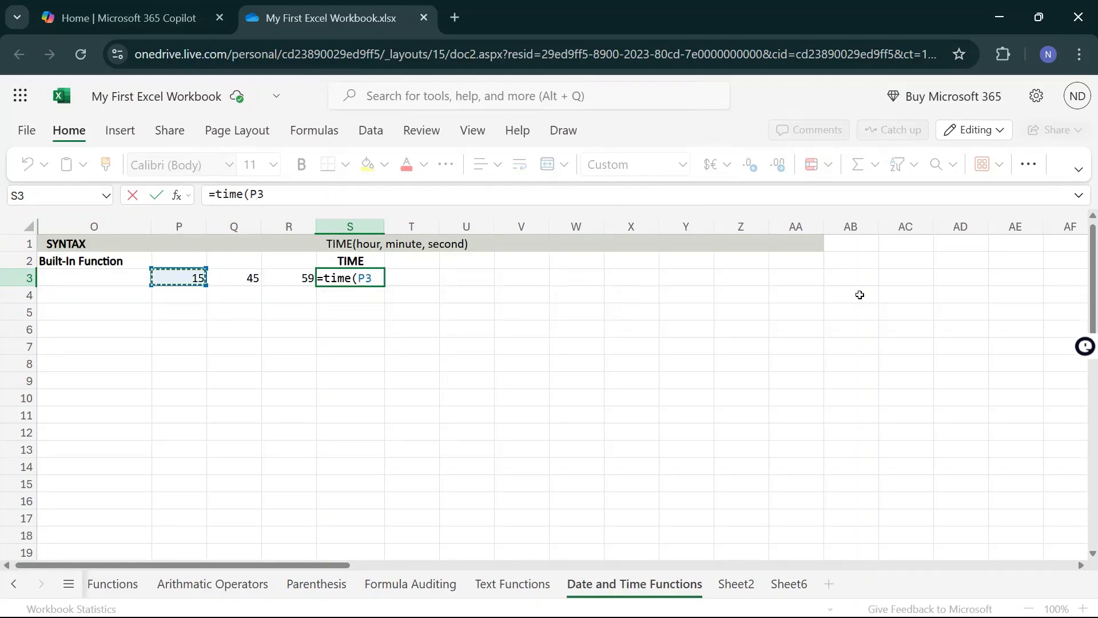
text(,)
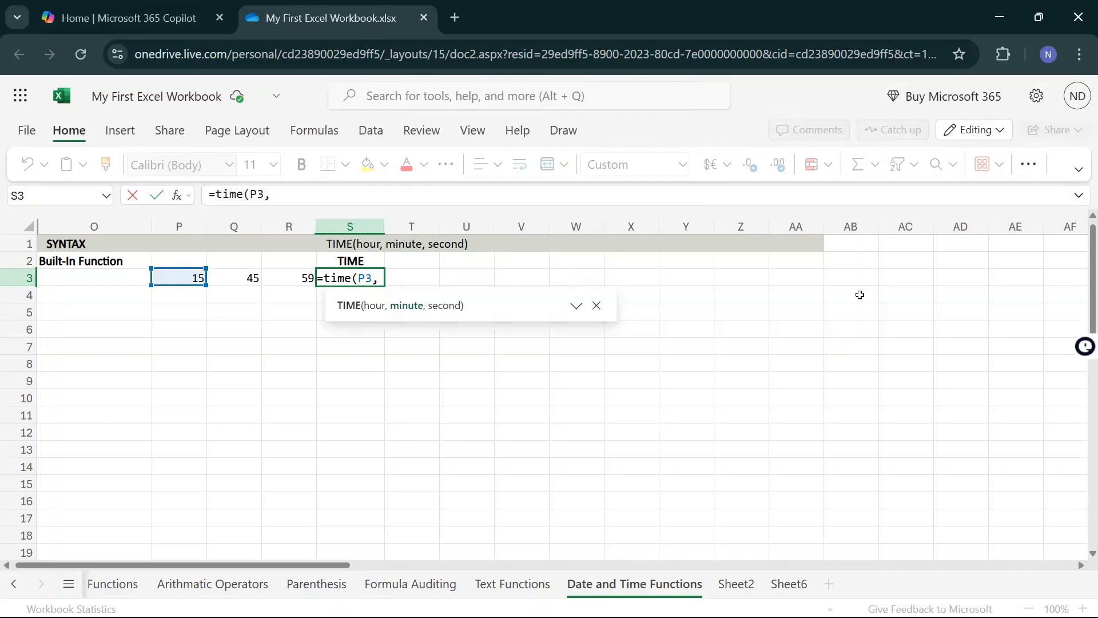
key(Left)
key(Left)
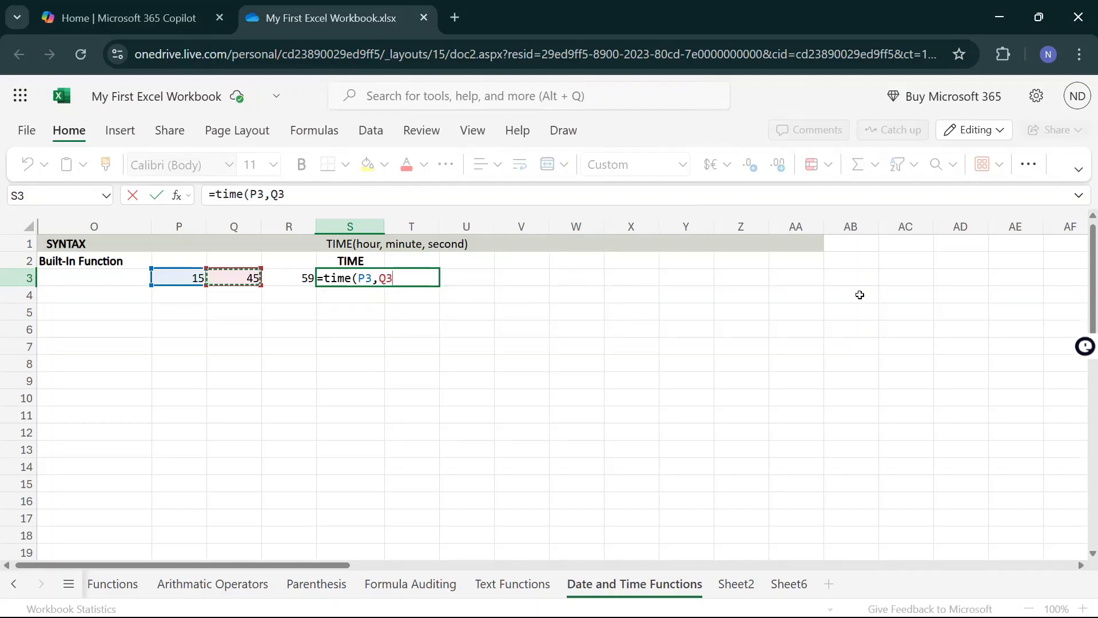
text(,)
key(Left)
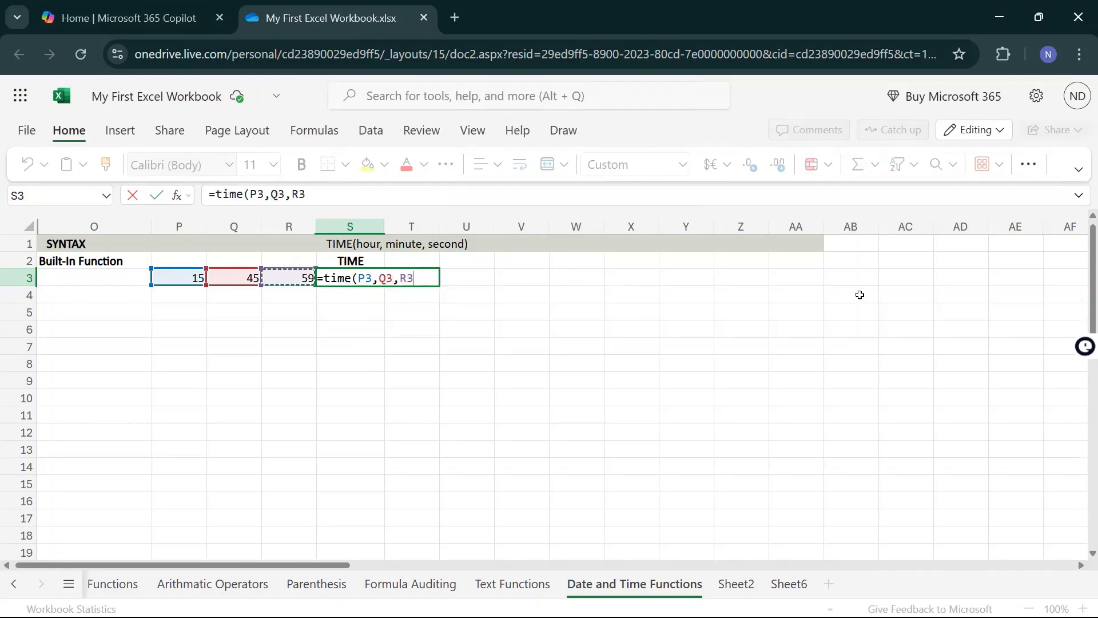
key(Return)
key(Up)
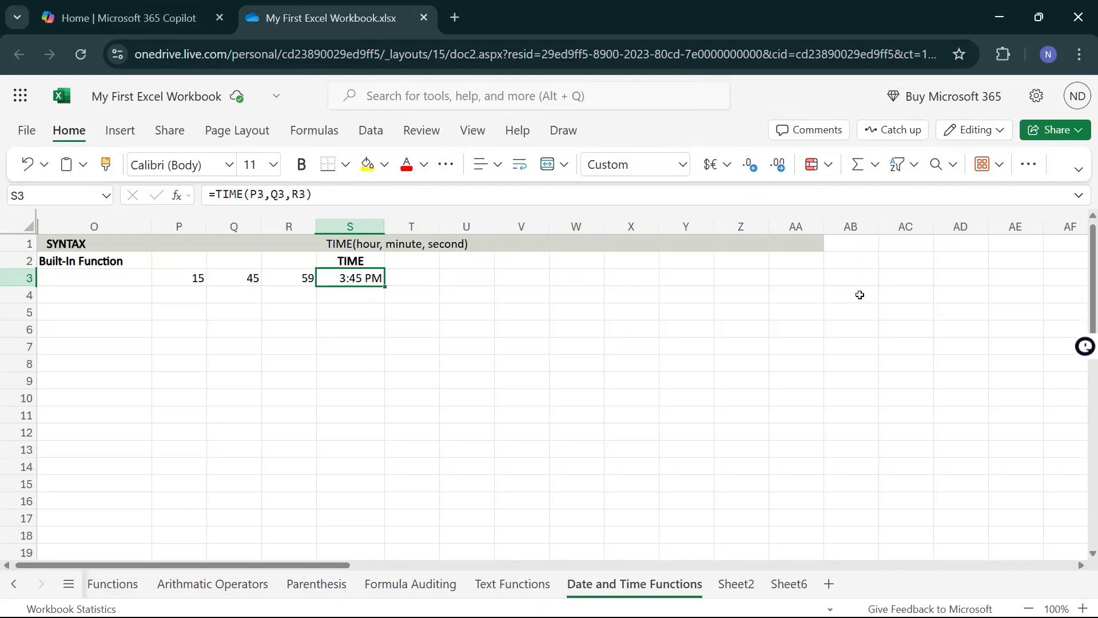
Copy the hour, minute, second and TIME cells P3:S3 into row 4, starting at P4
key(Left)
key(Left)
key(Left)
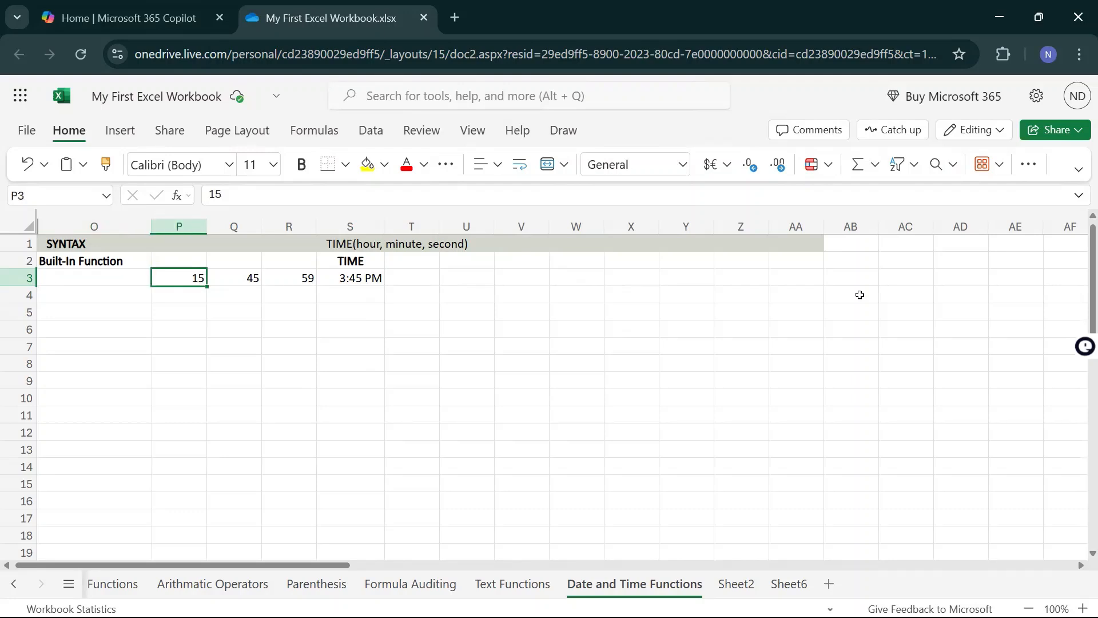
key(Right)
key(Right)
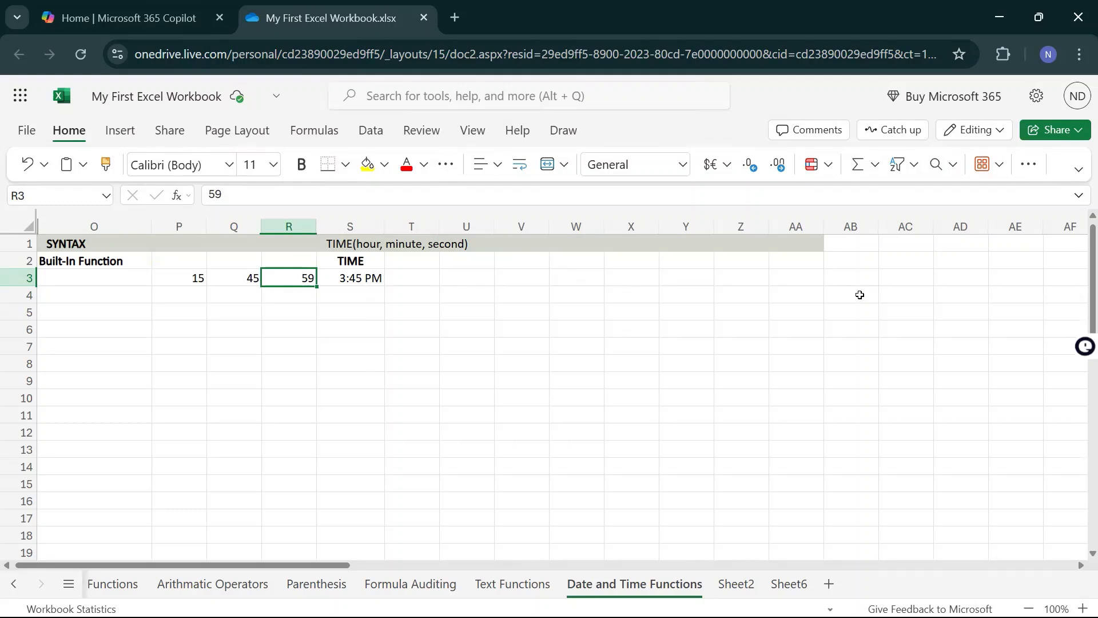
key(Left)
key(Left)
key(shift+Right)
key(shift+Right)
key(shift+Right)
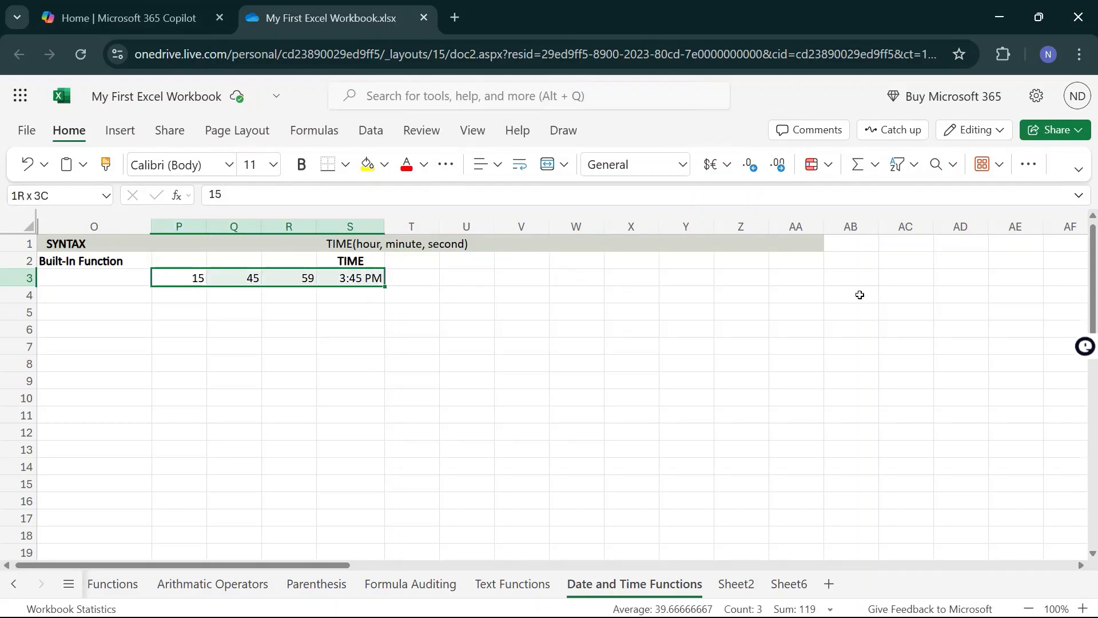
key(Down)
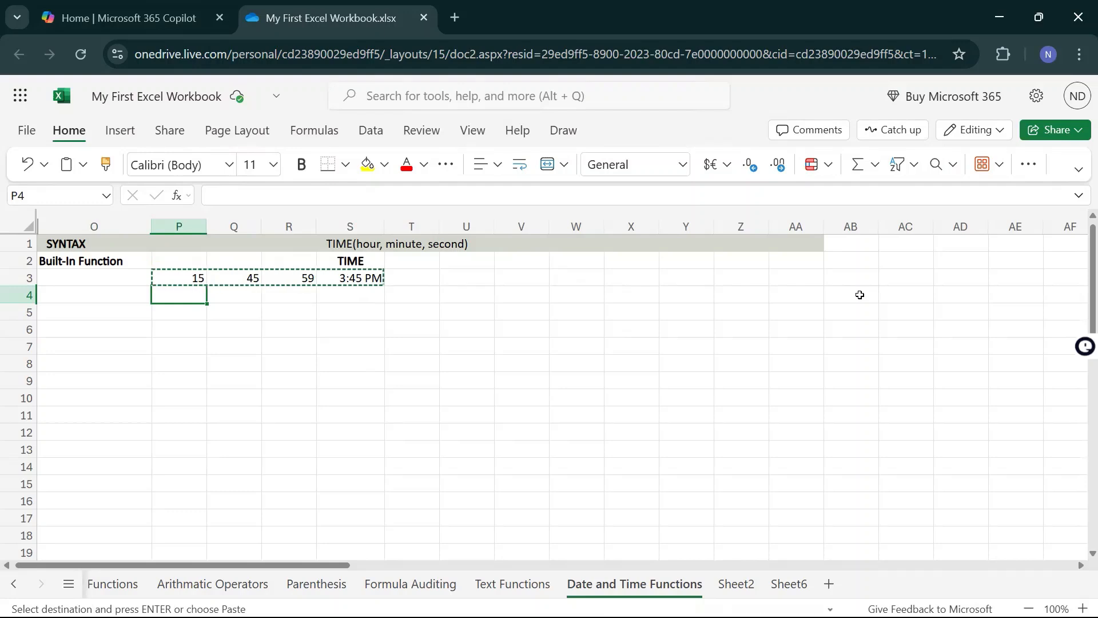
key(ctrl+v)
Apply the Time number format to the TIME result in cell S4
key(Right)
key(Right)
key(Right)
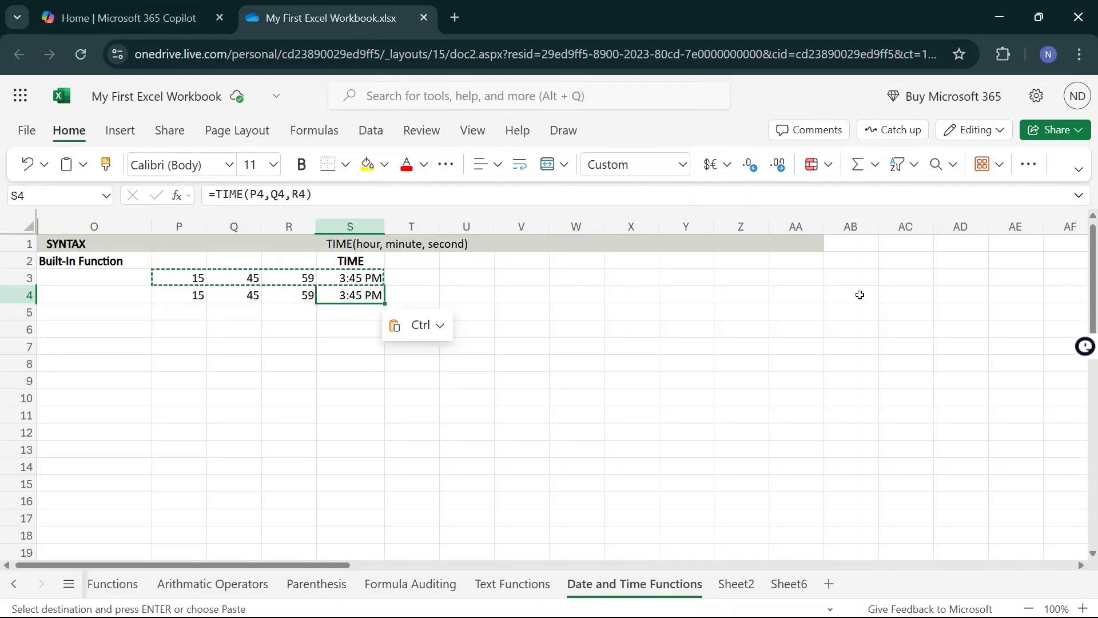
click(681, 166)
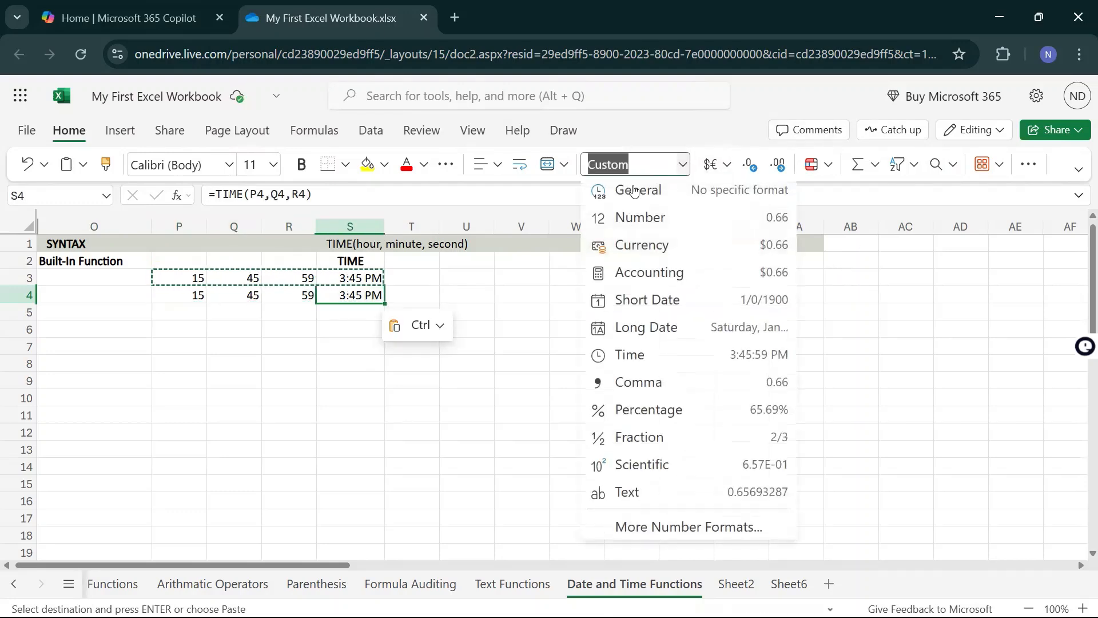
click(670, 355)
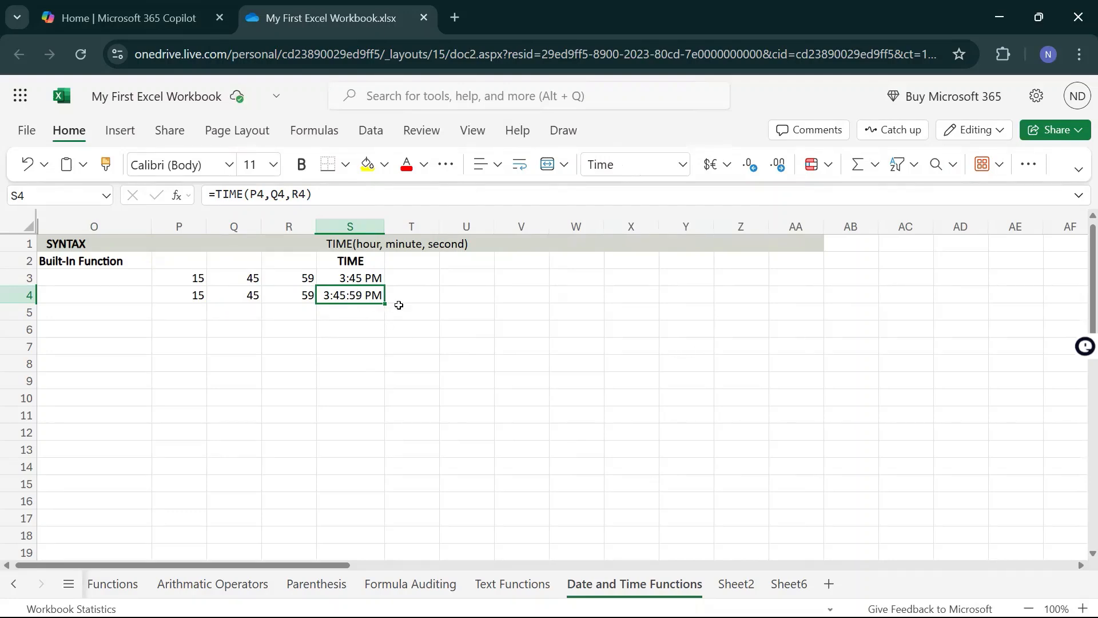
Copy the row 4 values and TIME formula in P4:S4 into row 5, starting at P5
drag(190, 294, 314, 303)
key(ctrl+c)
click(198, 314)
key(ctrl+v)
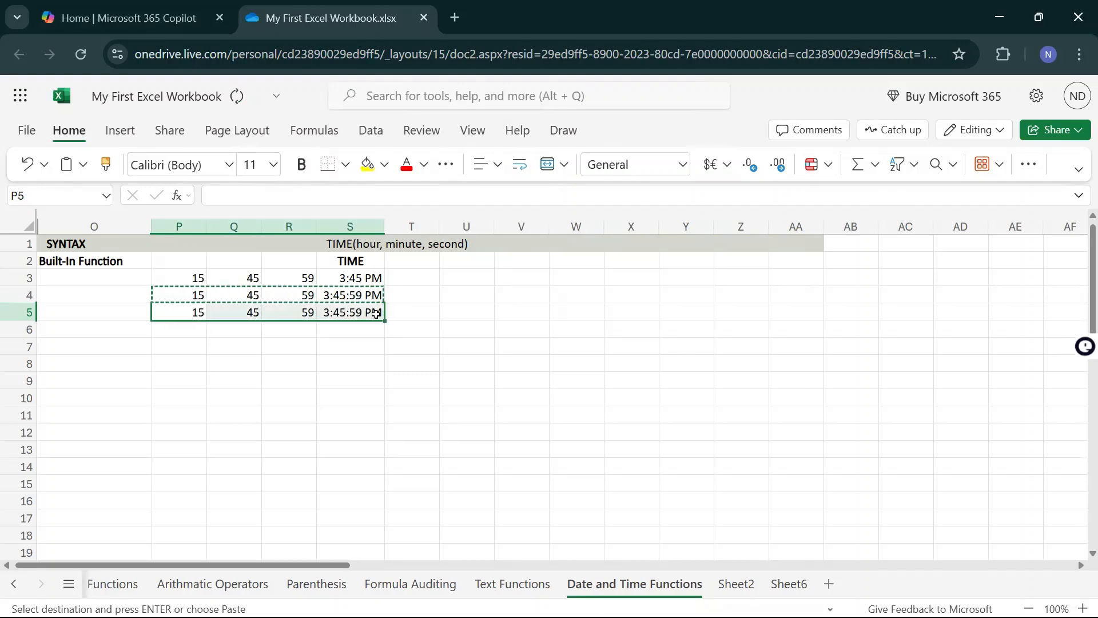
Format the TIME result in cell S5 with the 24-hour time type 13:30:55
click(380, 311)
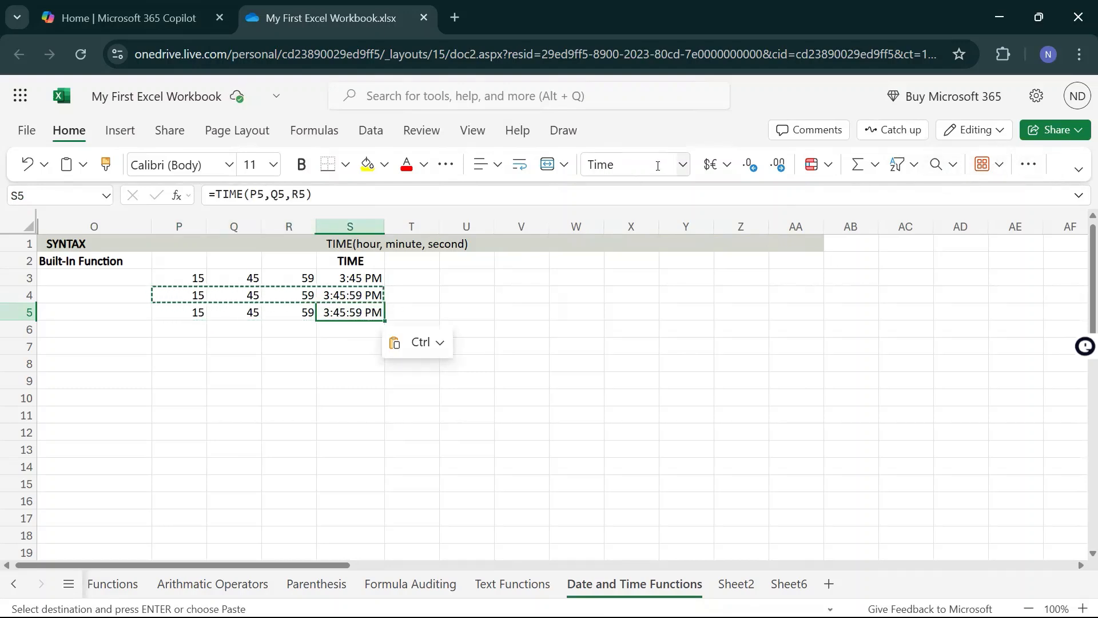
click(684, 166)
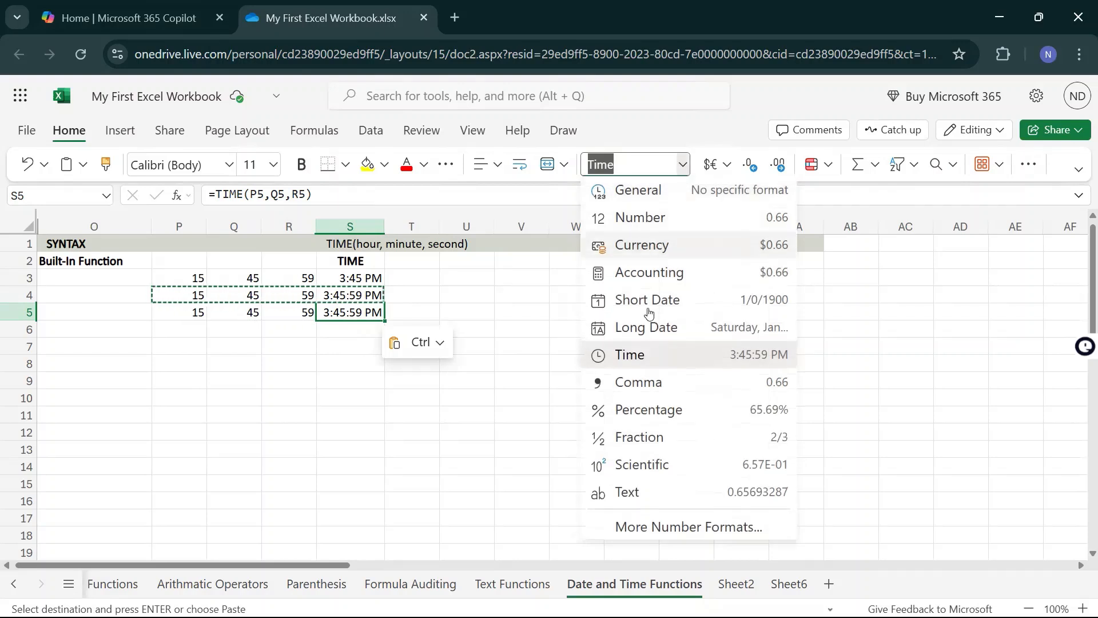
click(689, 524)
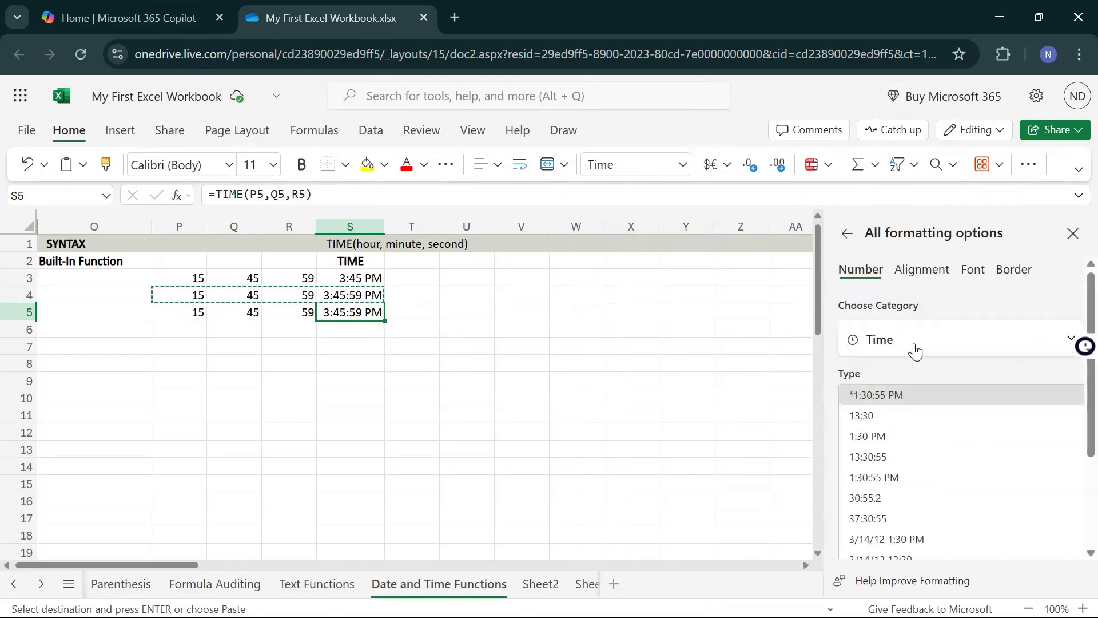
click(880, 499)
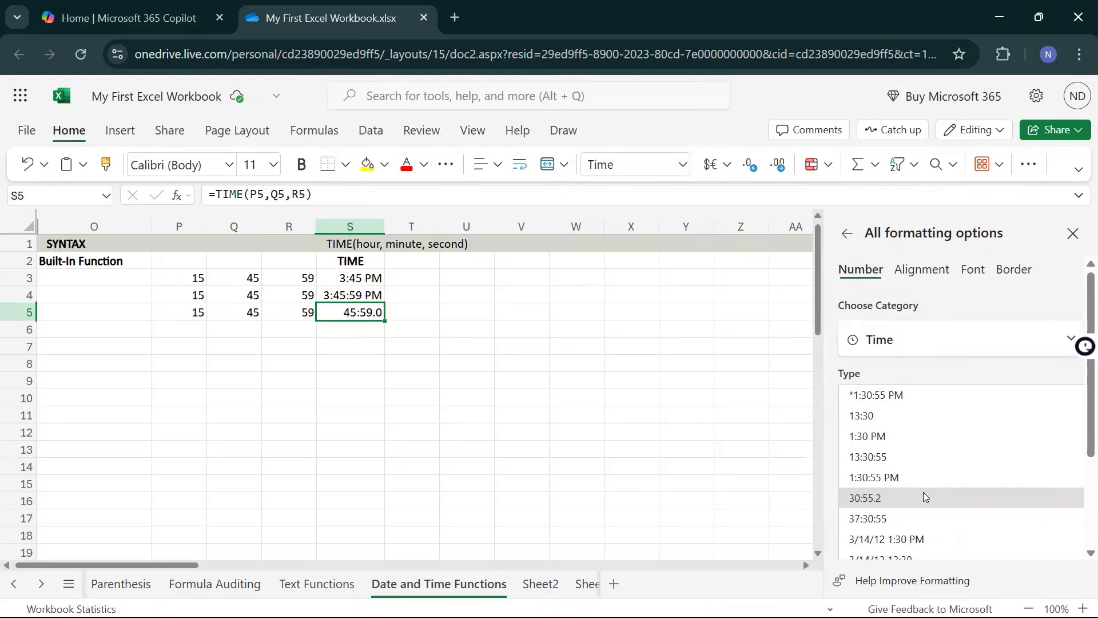
scroll(998, 427, down, 2)
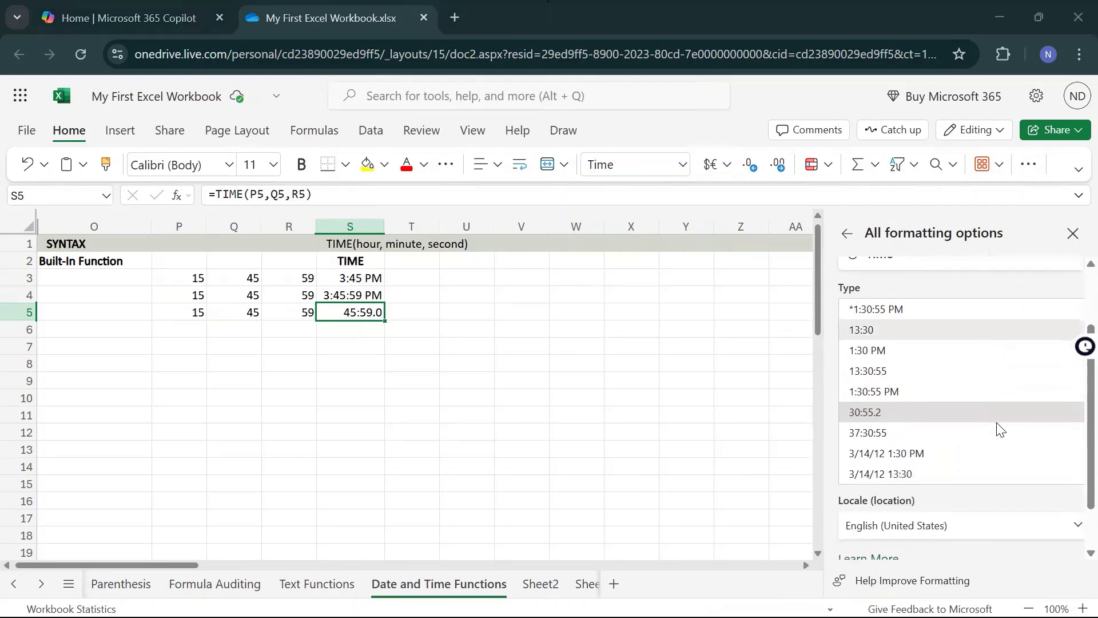
click(900, 378)
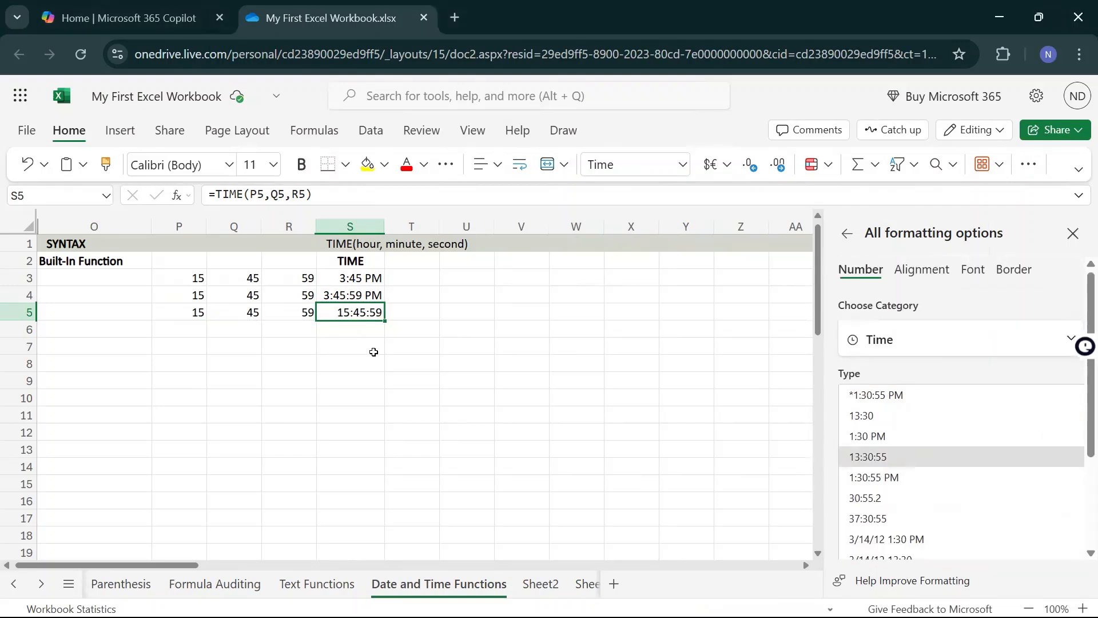
click(369, 350)
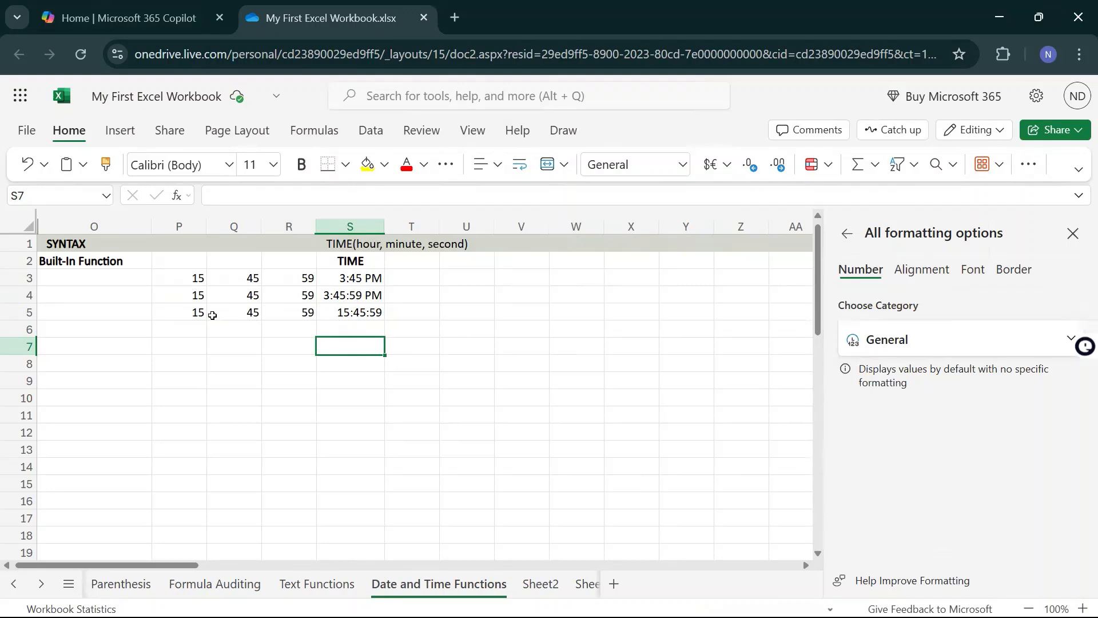
Copy the row 5 values and TIME formula in P5:S5 into row 6, starting at P6
click(189, 312)
click(248, 312)
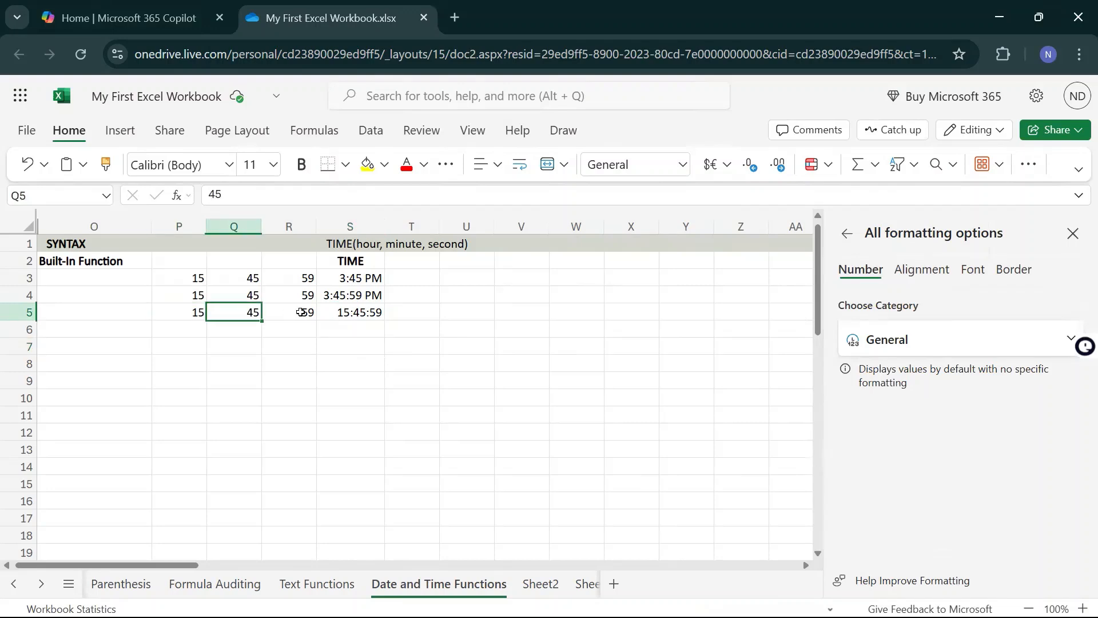
click(298, 312)
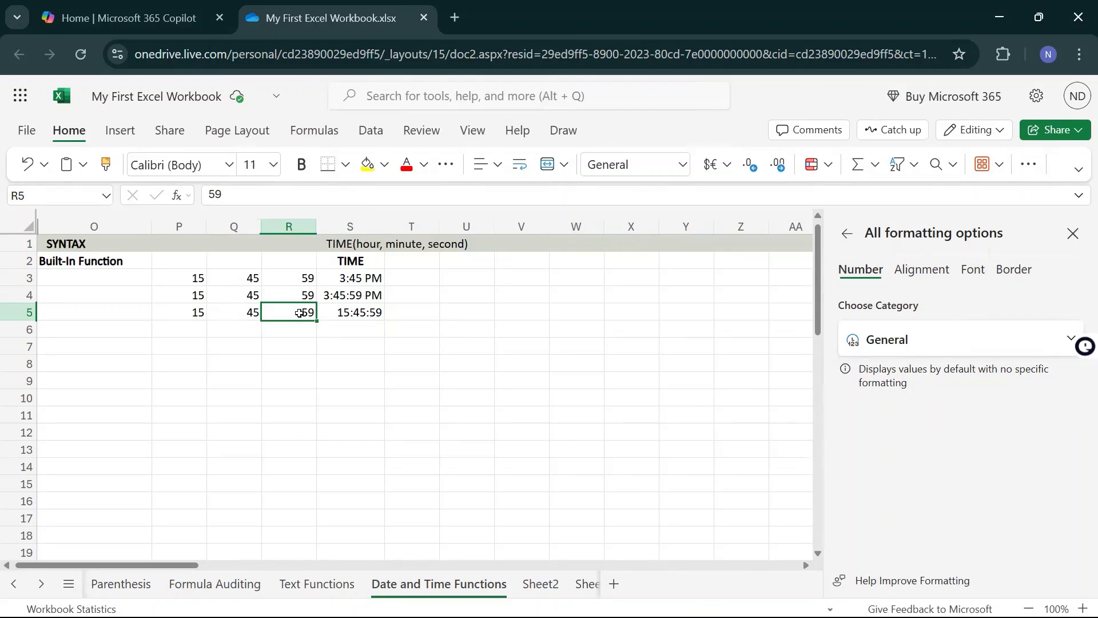
drag(198, 312, 350, 311)
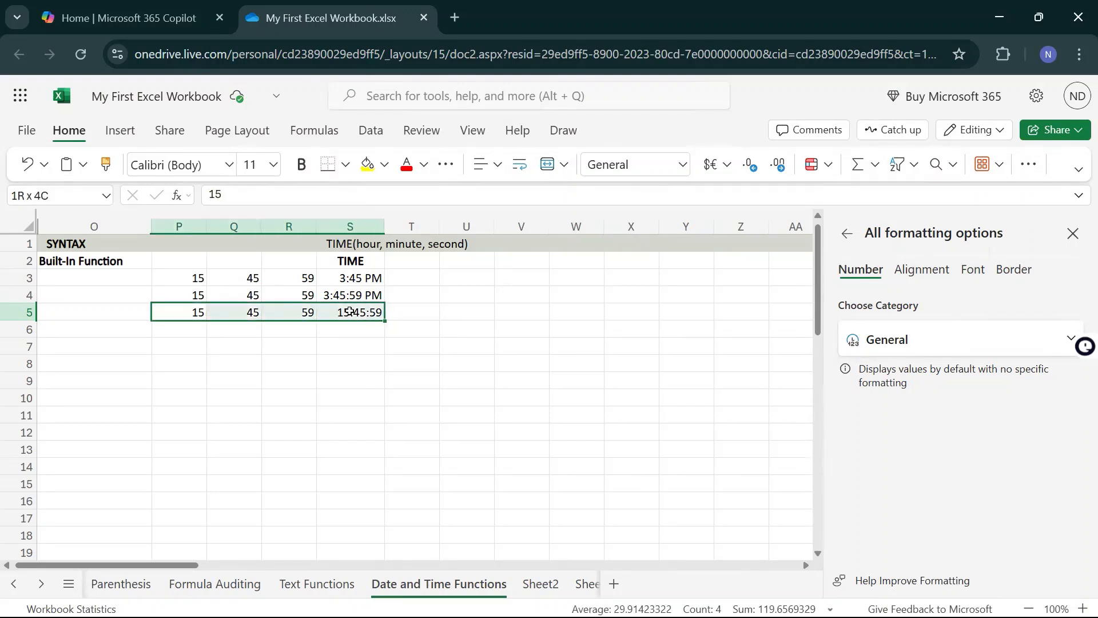
key(ctrl+c)
click(177, 327)
key(ctrl+v)
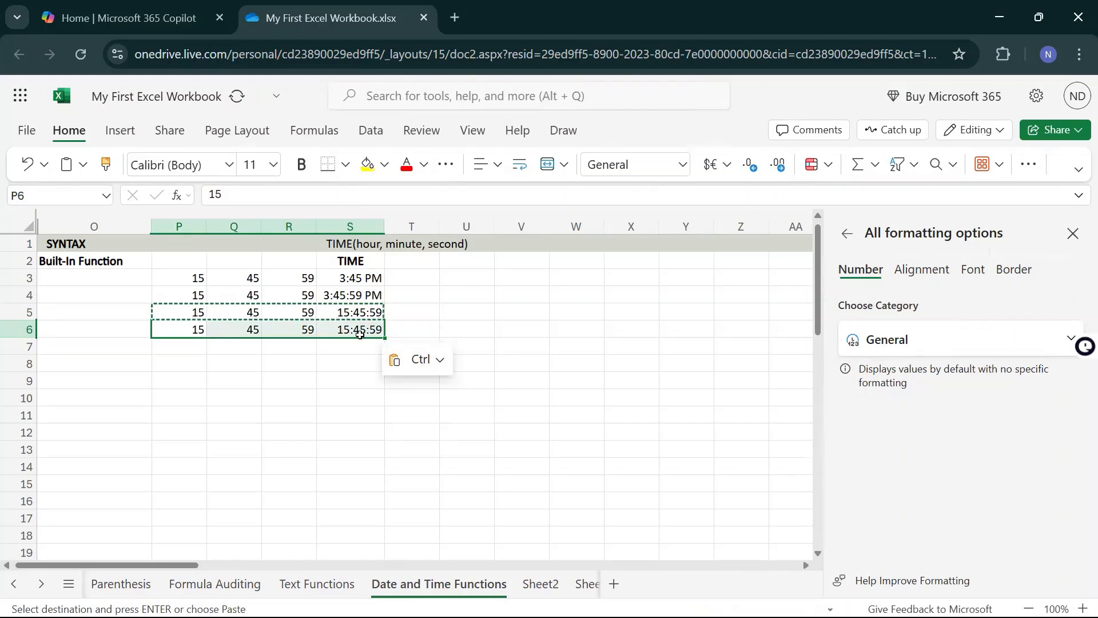
Format the TIME result in cell S6 as a Number with 7 decimal places
click(359, 333)
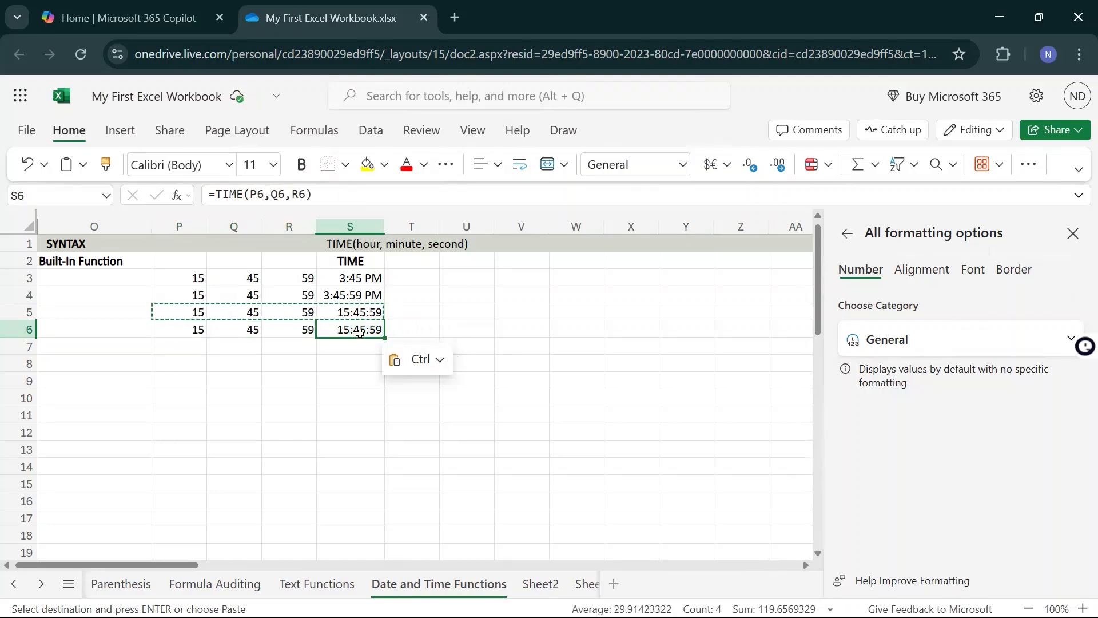
click(684, 164)
click(642, 216)
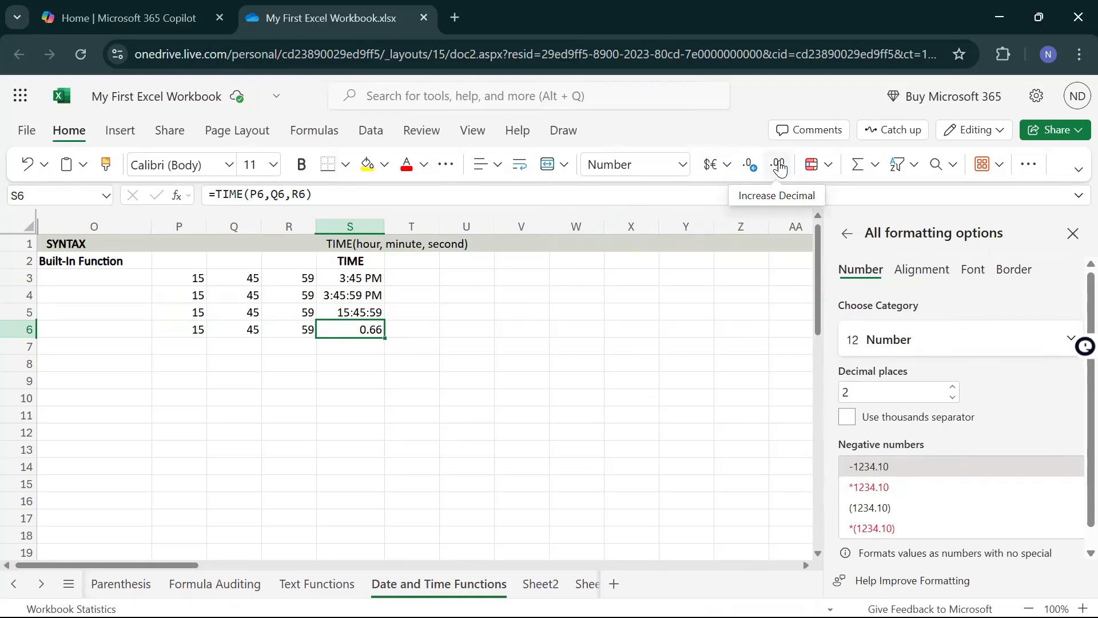
click(779, 166)
click(779, 166)
click(779, 166)
click(779, 166)
click(779, 166)
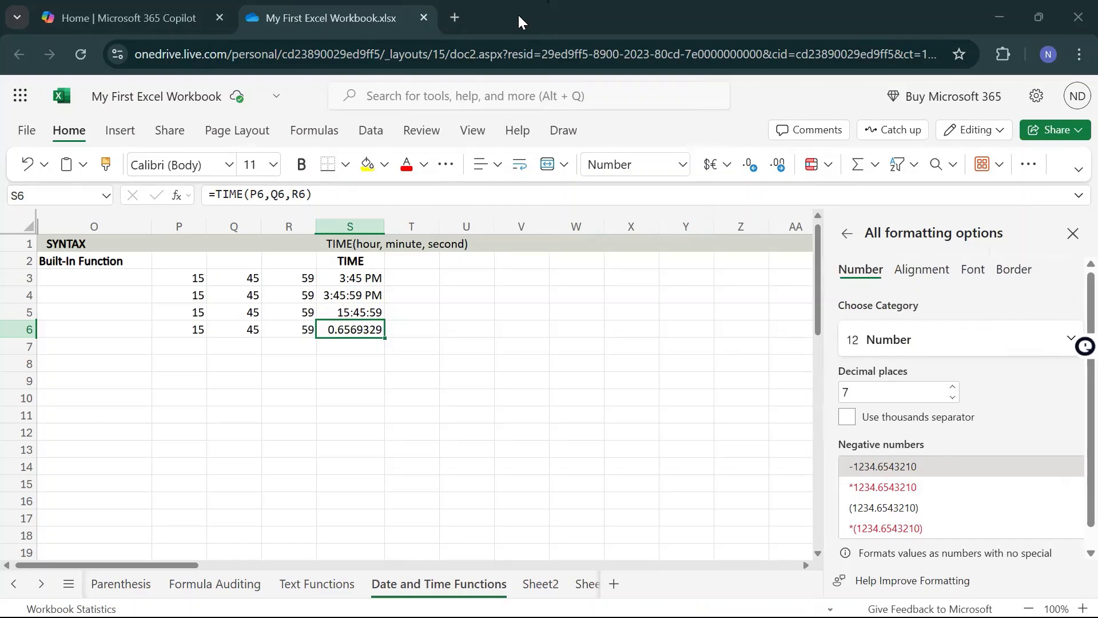
Enter the example decimal 0.99988426 in cell T6 and clear the cell again
click(412, 330)
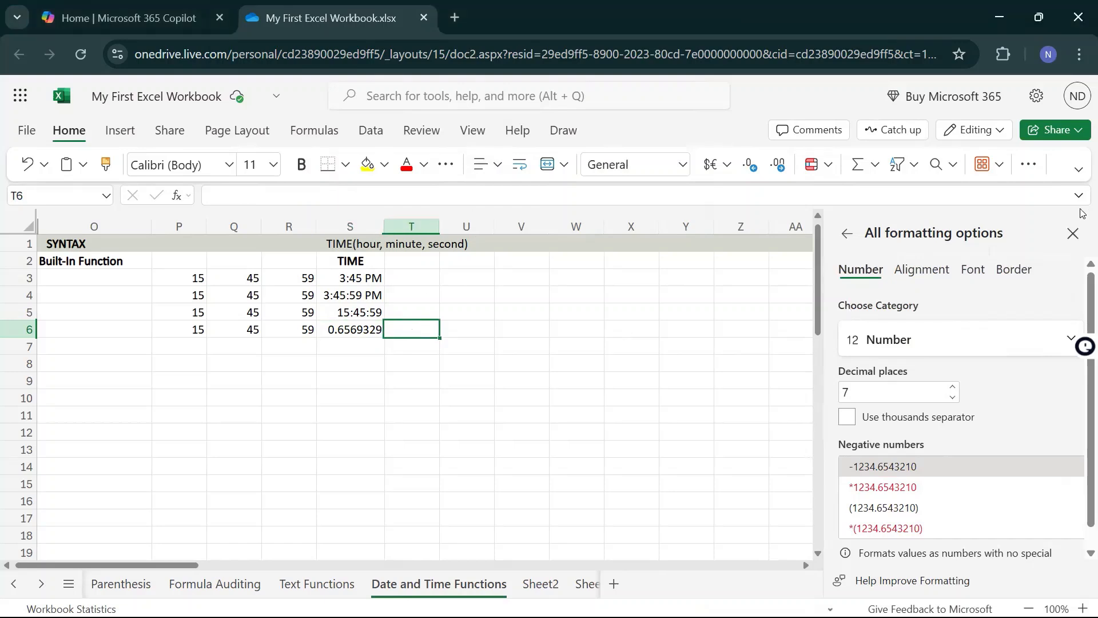
text(0.999)
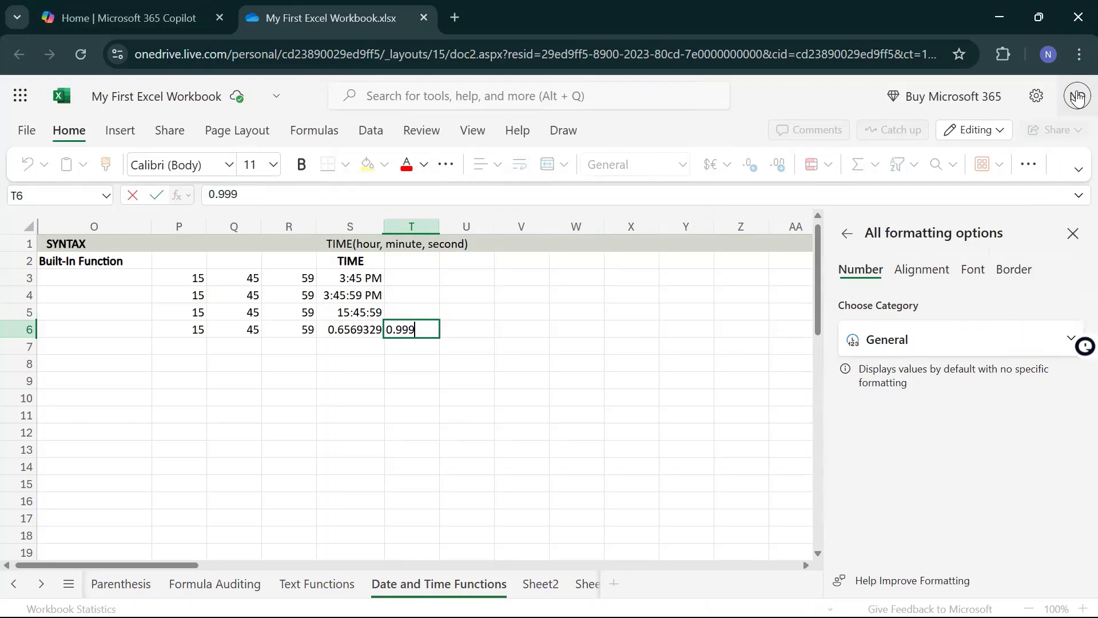
text(88426)
key(Return)
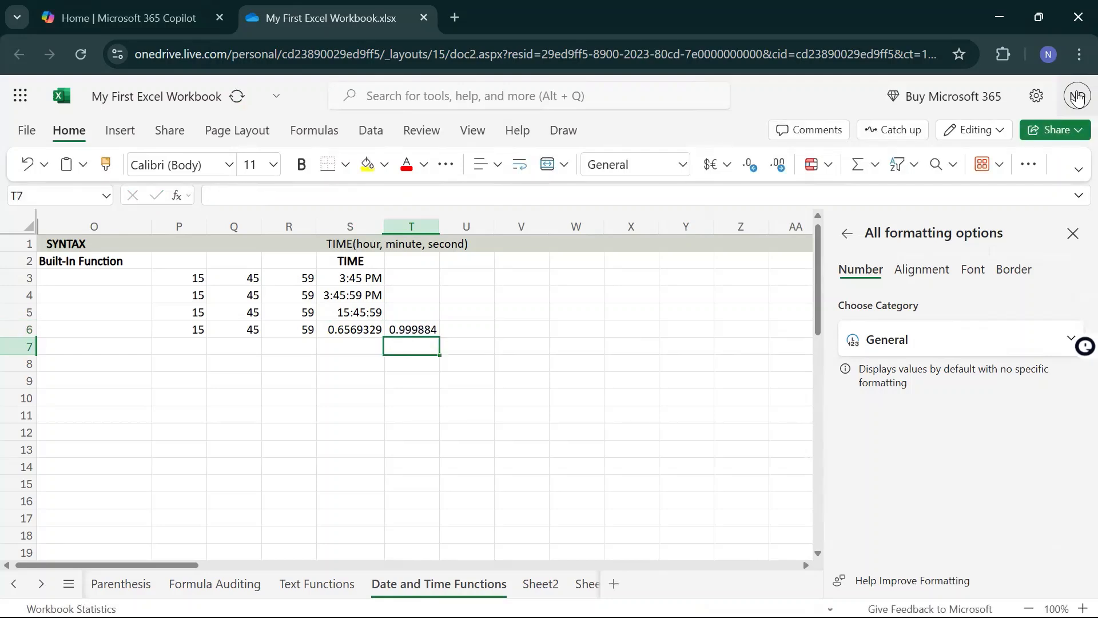
key(Up)
key(Delete)
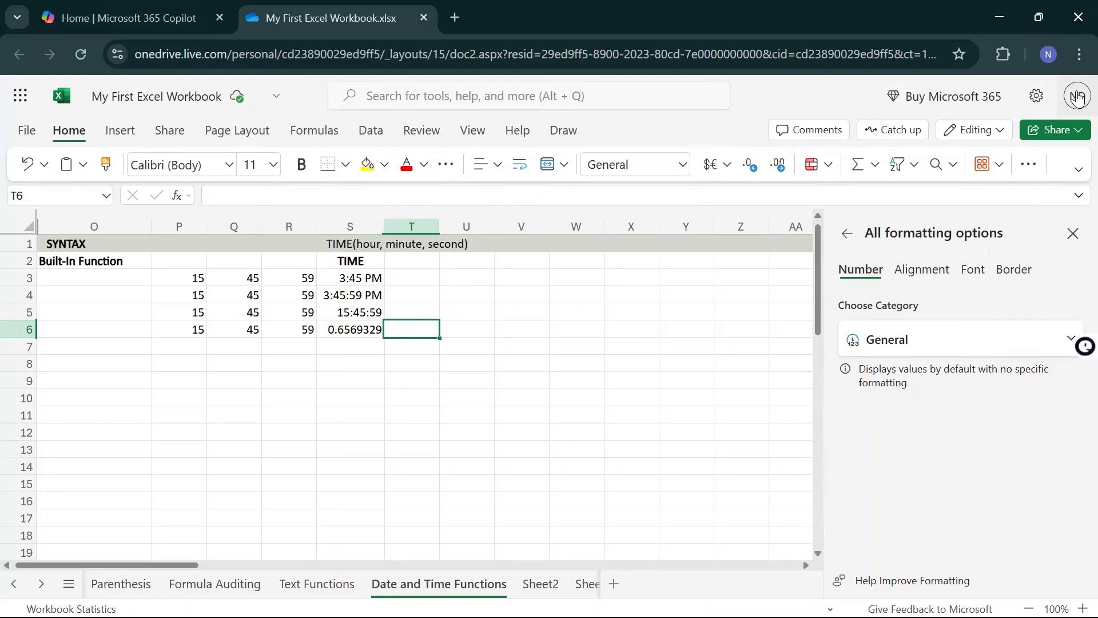
key(Down)
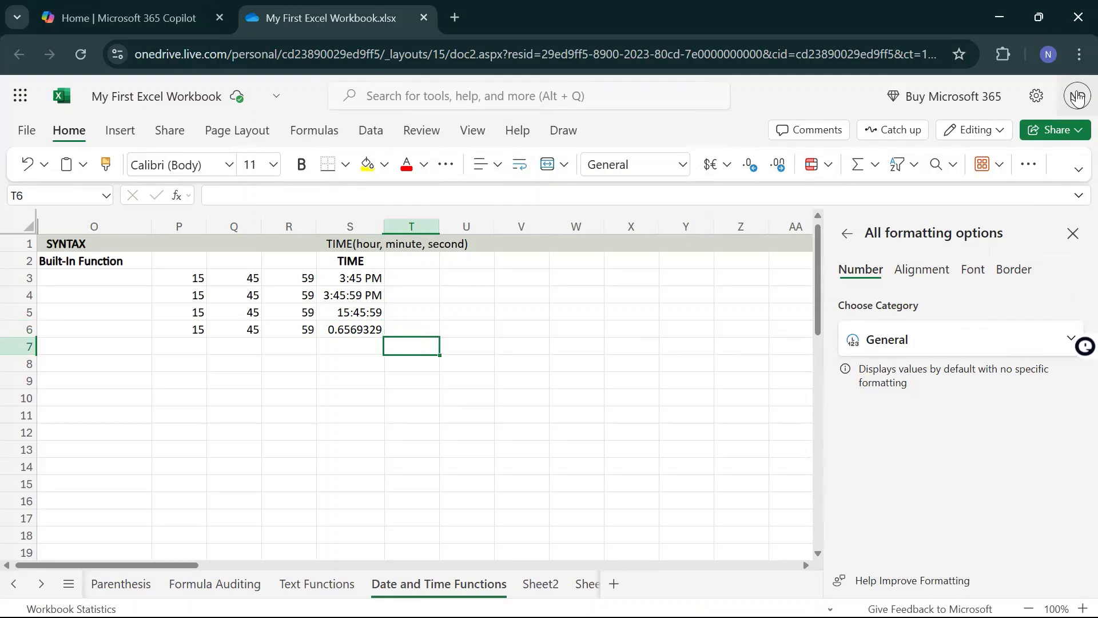
key(Left)
key(Left)
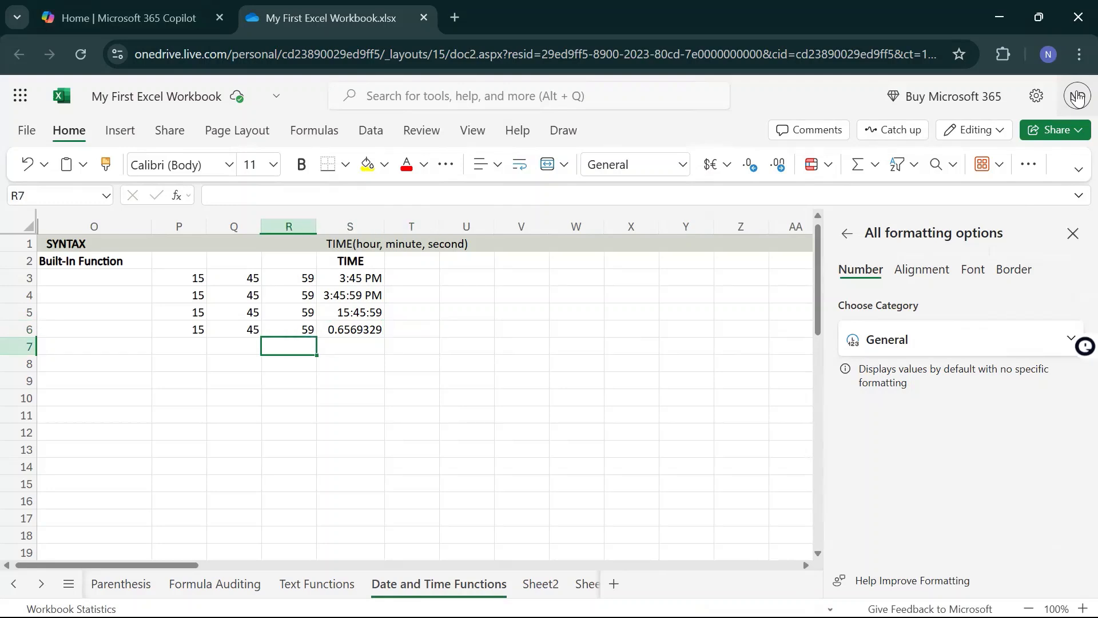
Enter 0 for the hour, minute and second values in cells P7, Q7 and R7
key(Left)
key(Left)
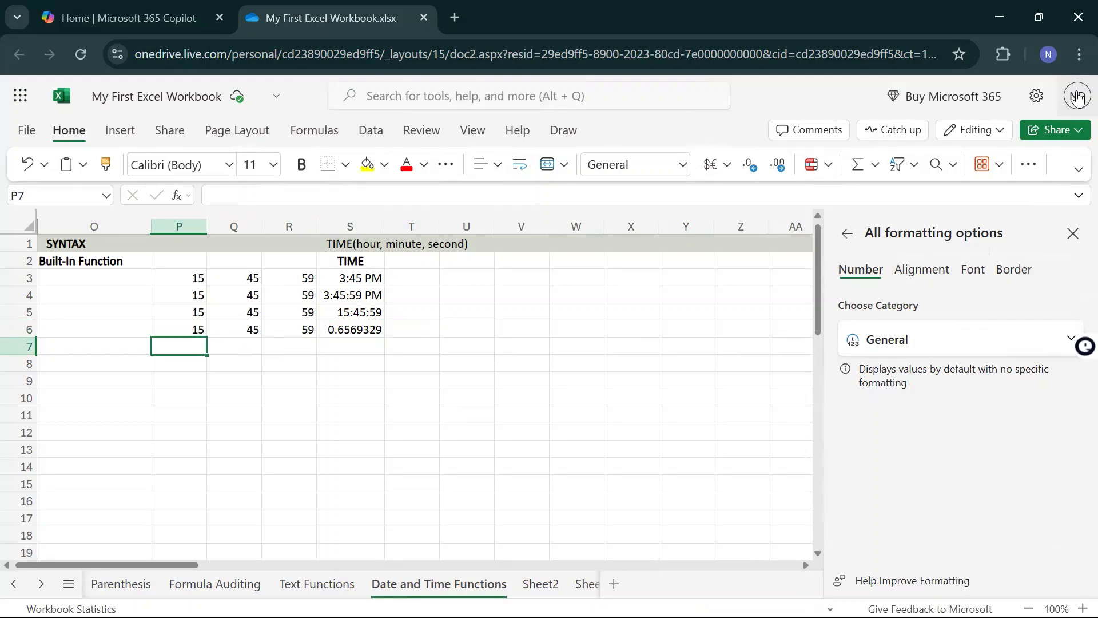
text(0)
key(Tab)
text(0)
key(Tab)
text(0)
key(Tab)
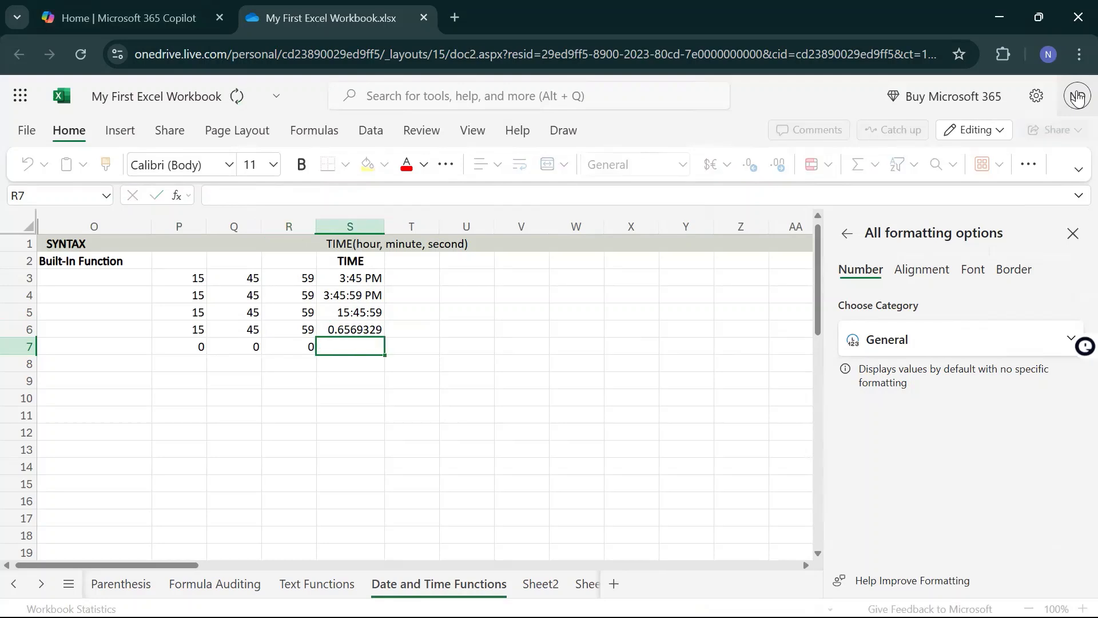
Copy the 24-hour formatted TIME formula from cell S5 into cell S7
key(Up)
key(Up)
key(ctrl+c)
key(Down)
key(Down)
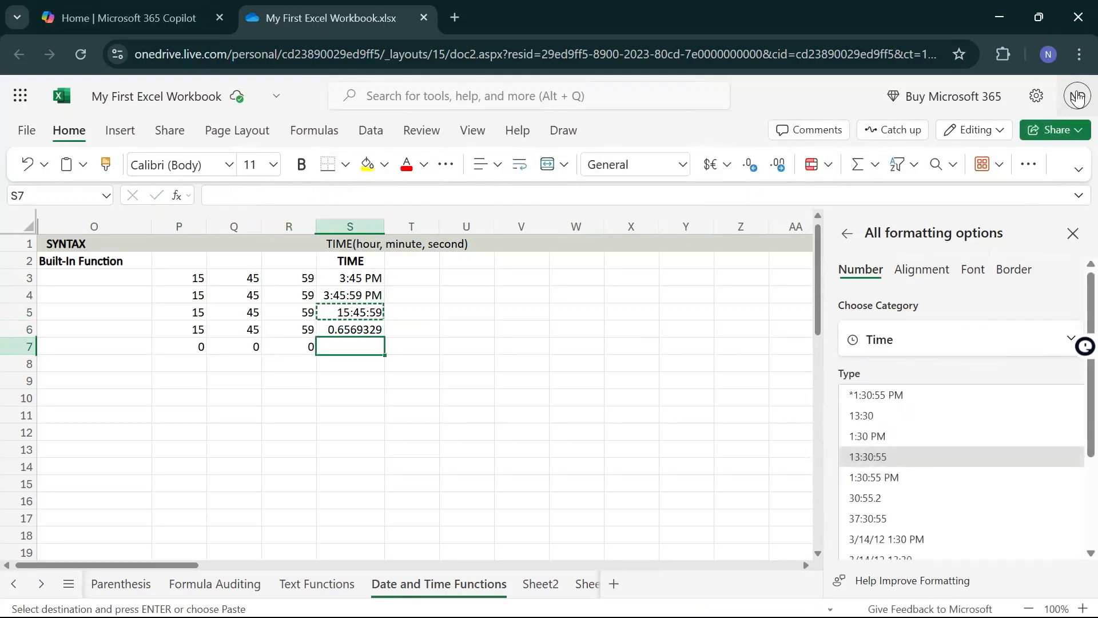
key(ctrl+v)
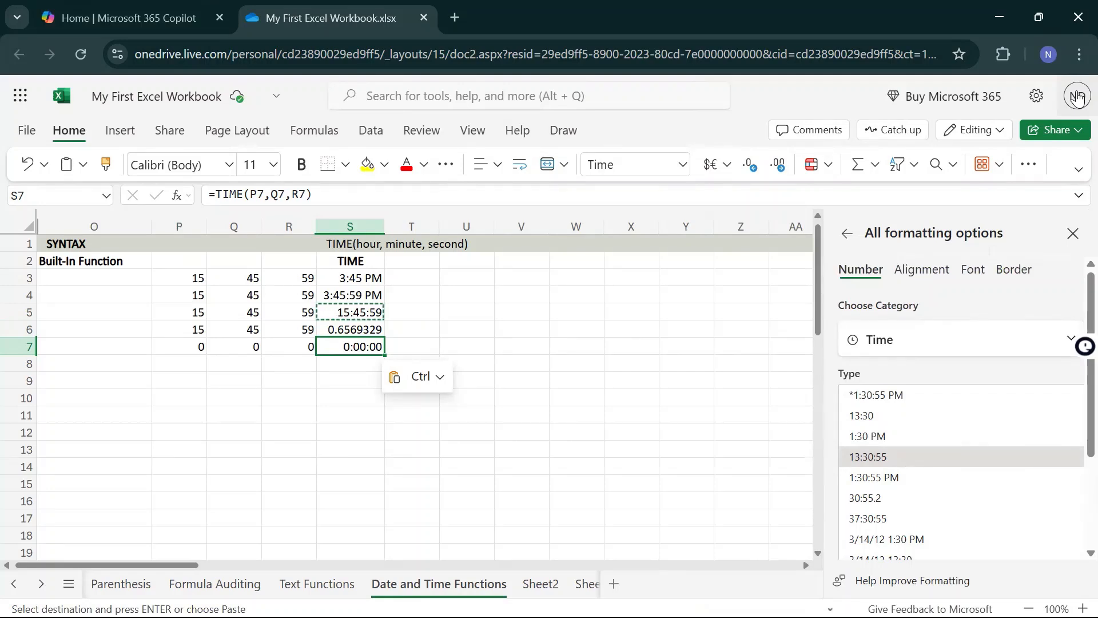
key(Left)
key(Left)
key(Right)
key(Right)
key(Up)
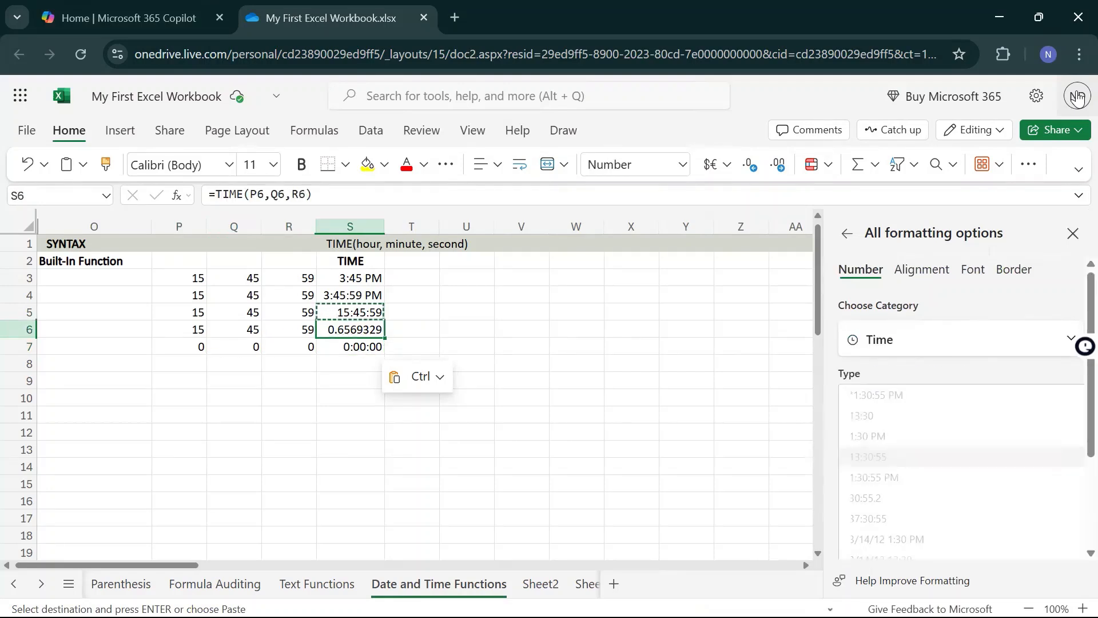
key(ctrl+c)
key(Down)
key(Down)
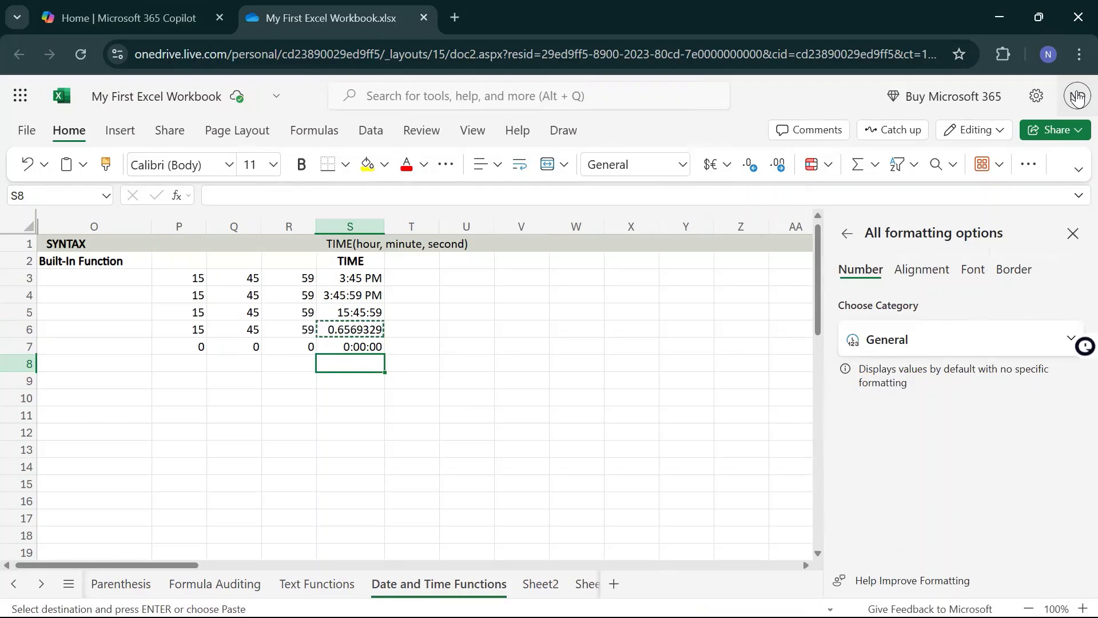
key(Left)
key(Left)
key(Left)
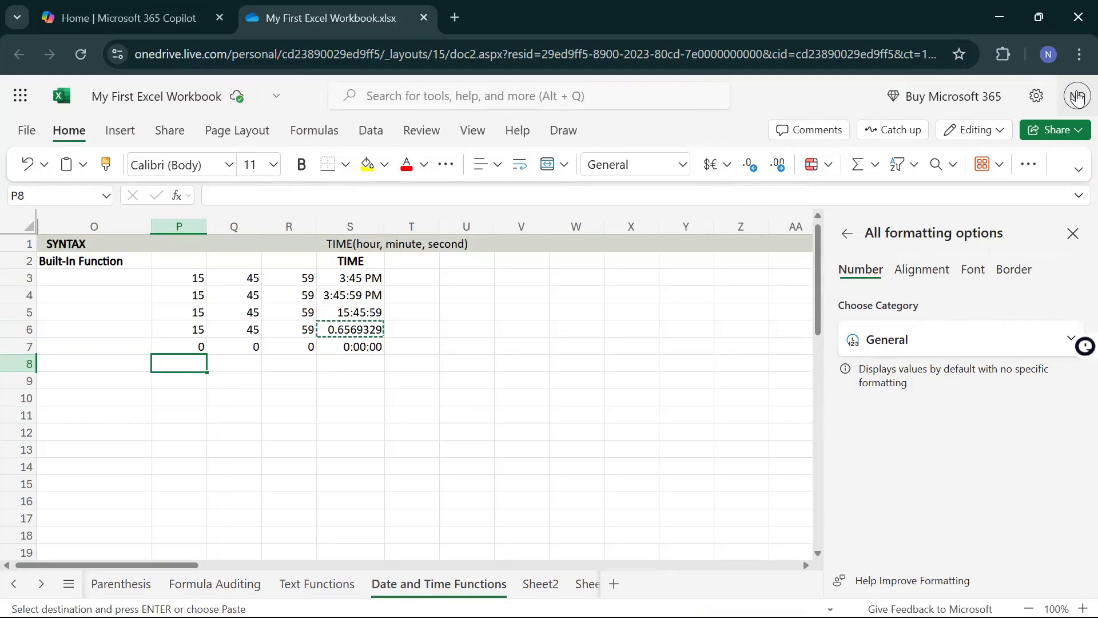
Enter the example decimal 0.9988426 in cell S8
key(Right)
key(Right)
key(Right)
text(0)
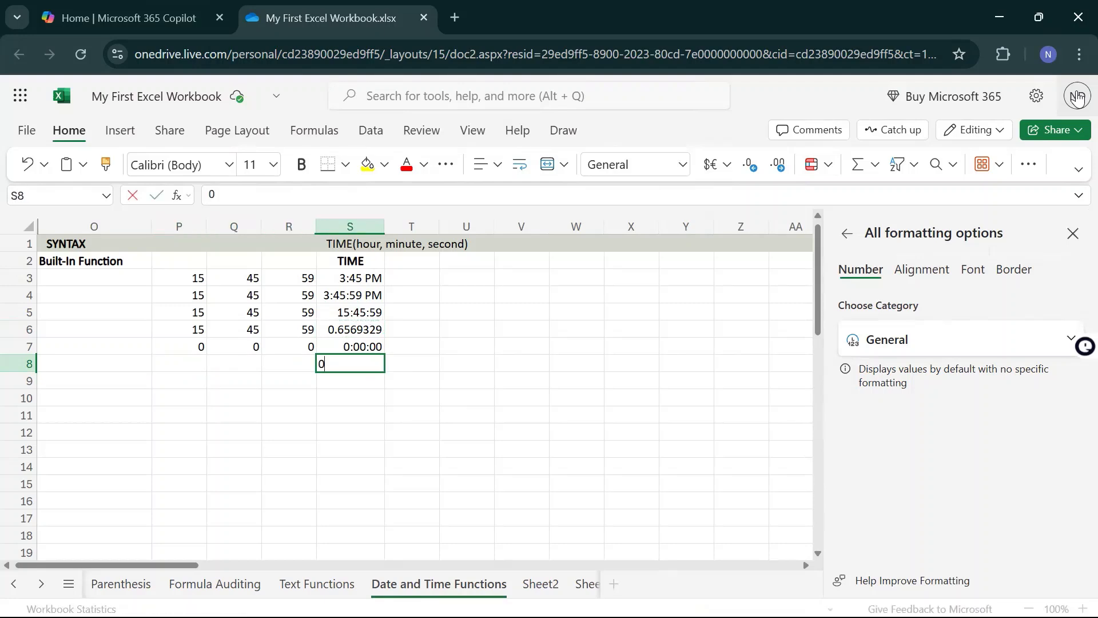
text(.9)
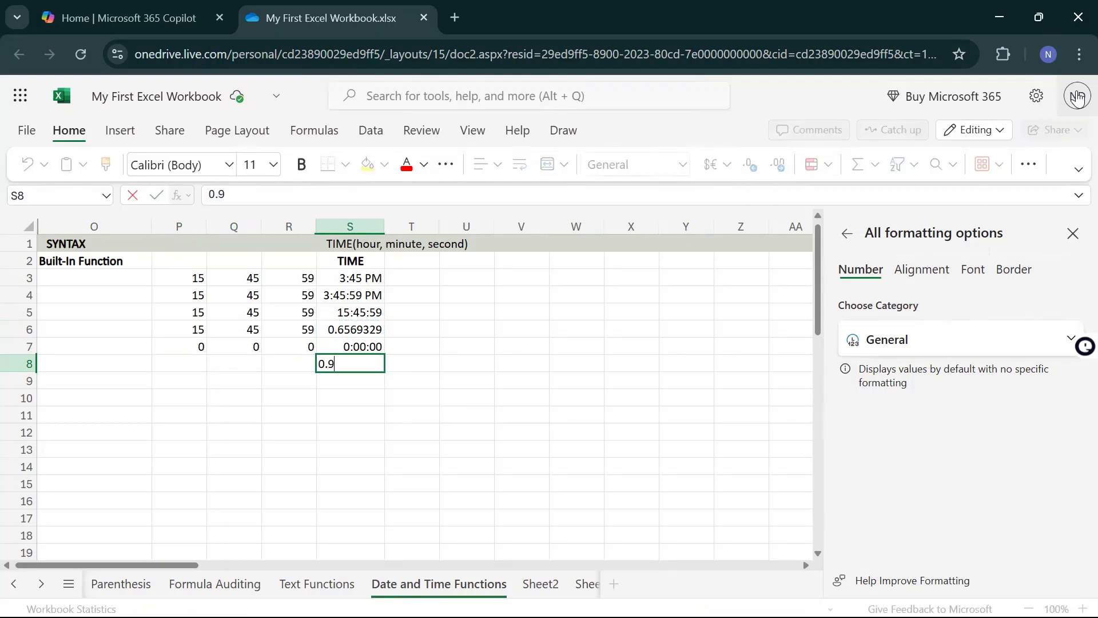
text(988426)
key(Return)
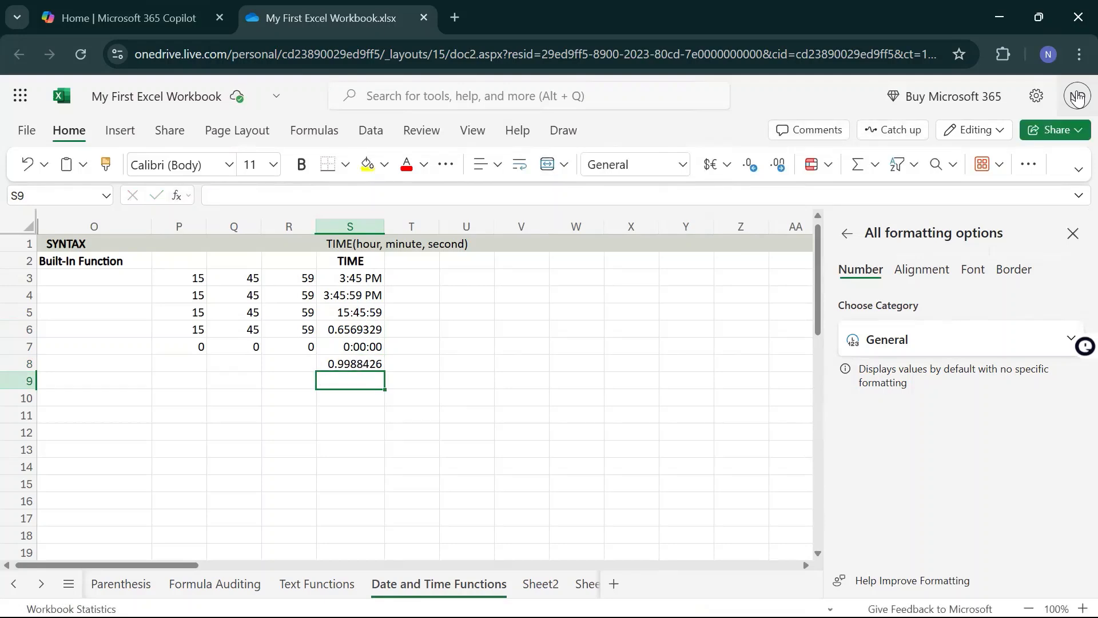
Copy the 12-hour time format of cell S4 onto the decimal in cell S8 with Format Painter
key(Up)
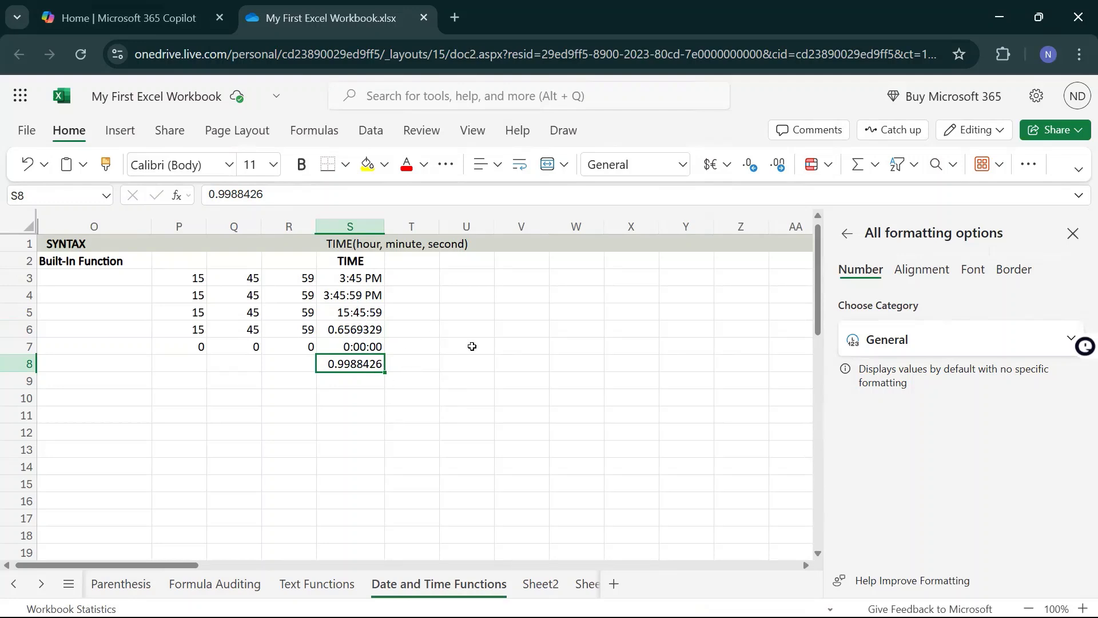
click(683, 164)
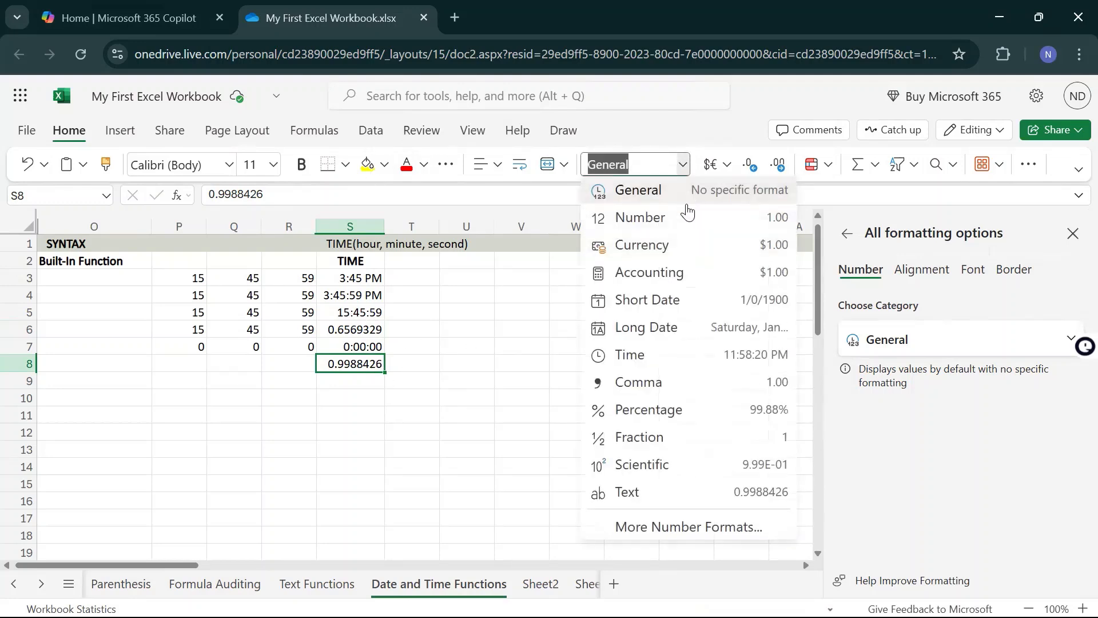
click(359, 312)
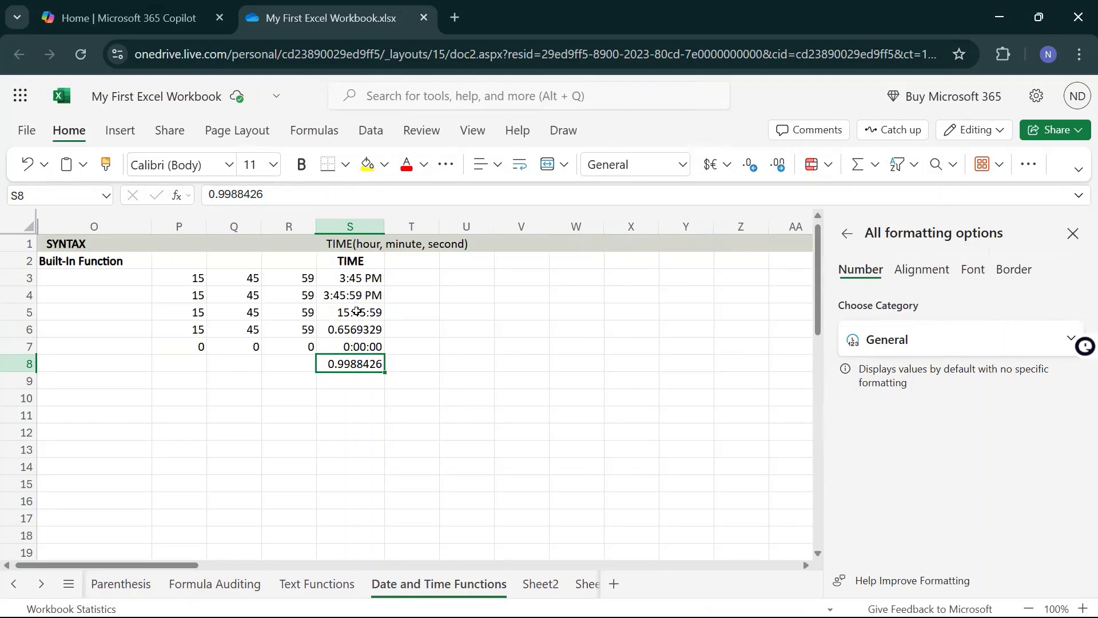
click(373, 290)
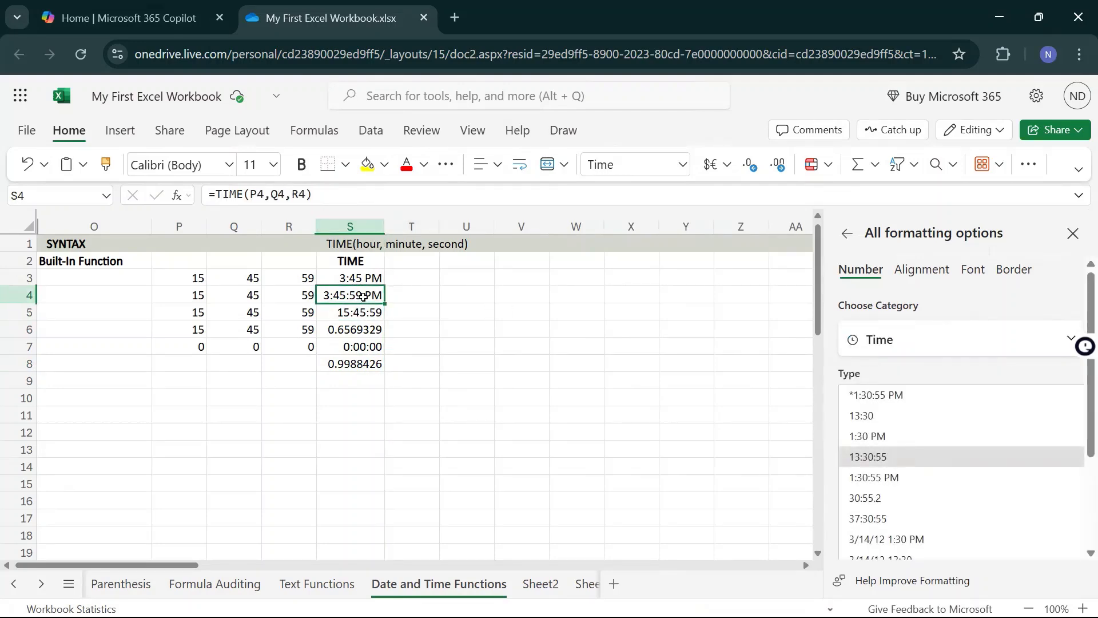
click(105, 164)
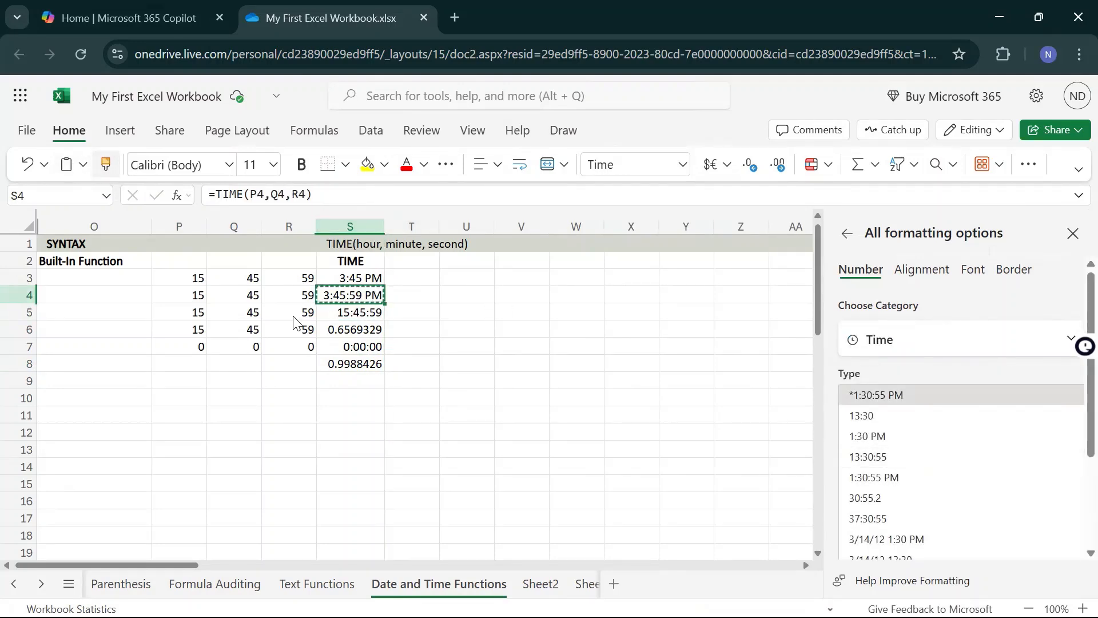
click(369, 366)
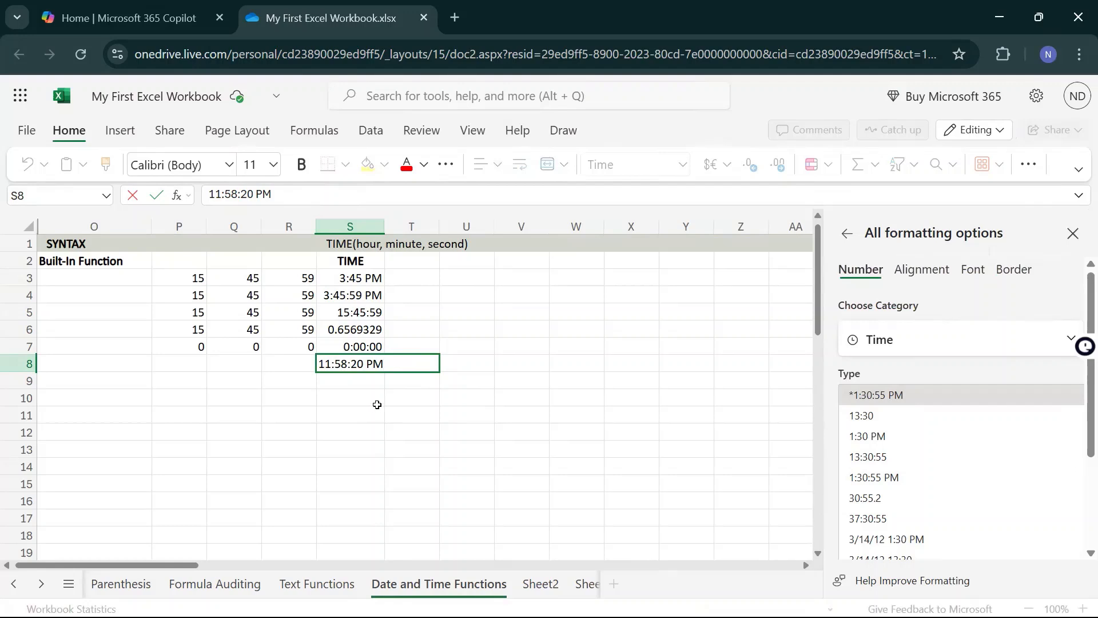
Copy the number format of cell S6 onto cell S8 with Format Painter and clear the contents of S8
click(374, 336)
click(105, 165)
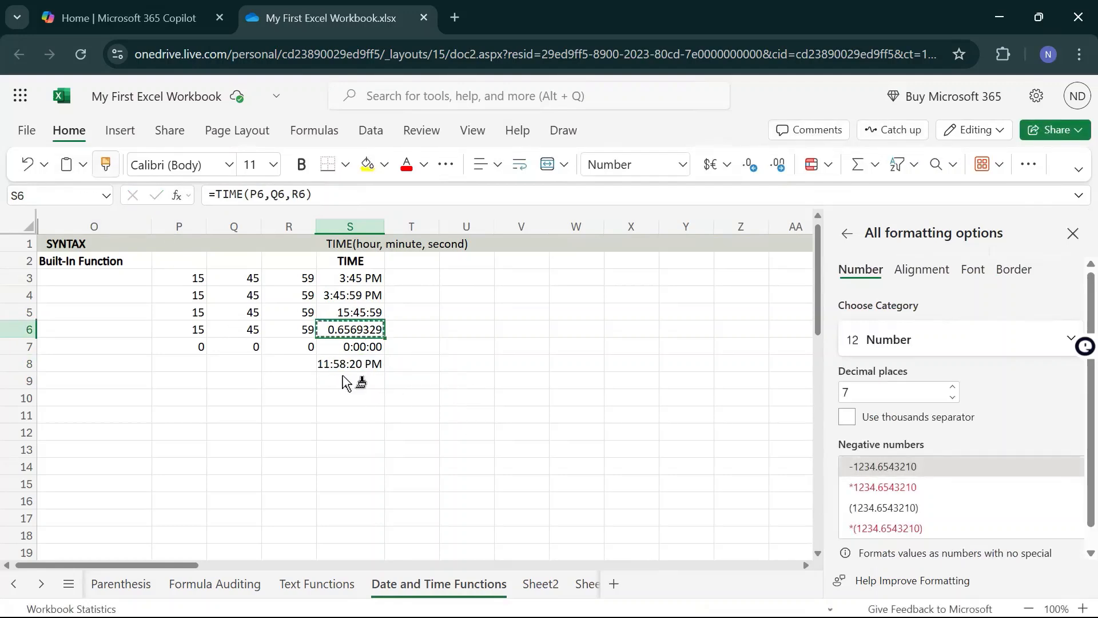
click(350, 365)
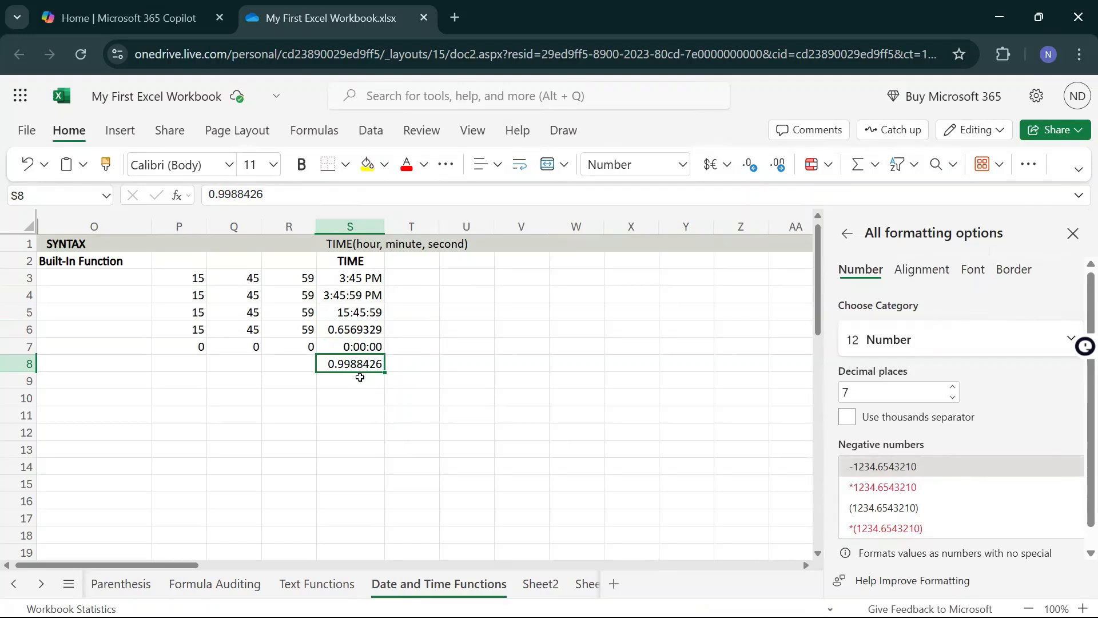
key(Delete)
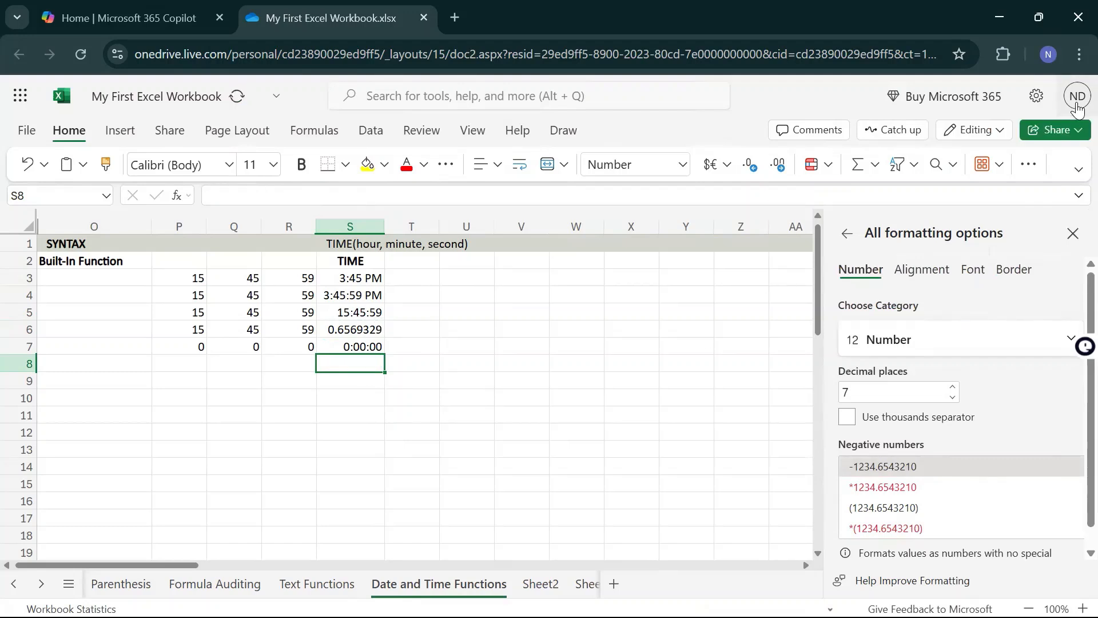
Set the minute value in cell Q7 to 45
key(Up)
key(Up)
key(Up)
key(Down)
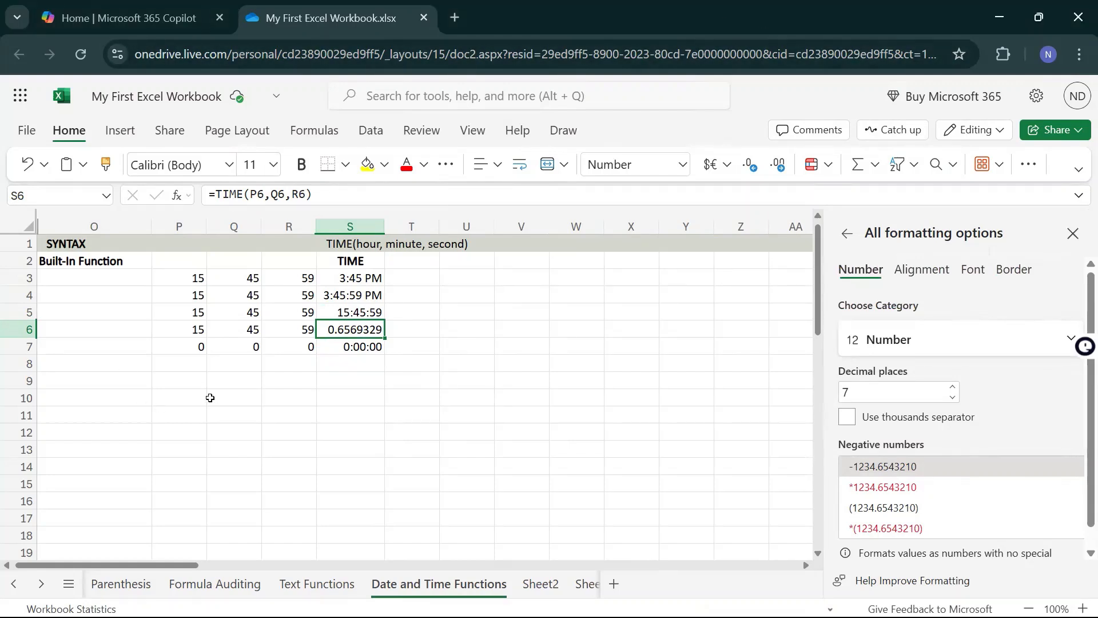
click(187, 364)
click(195, 348)
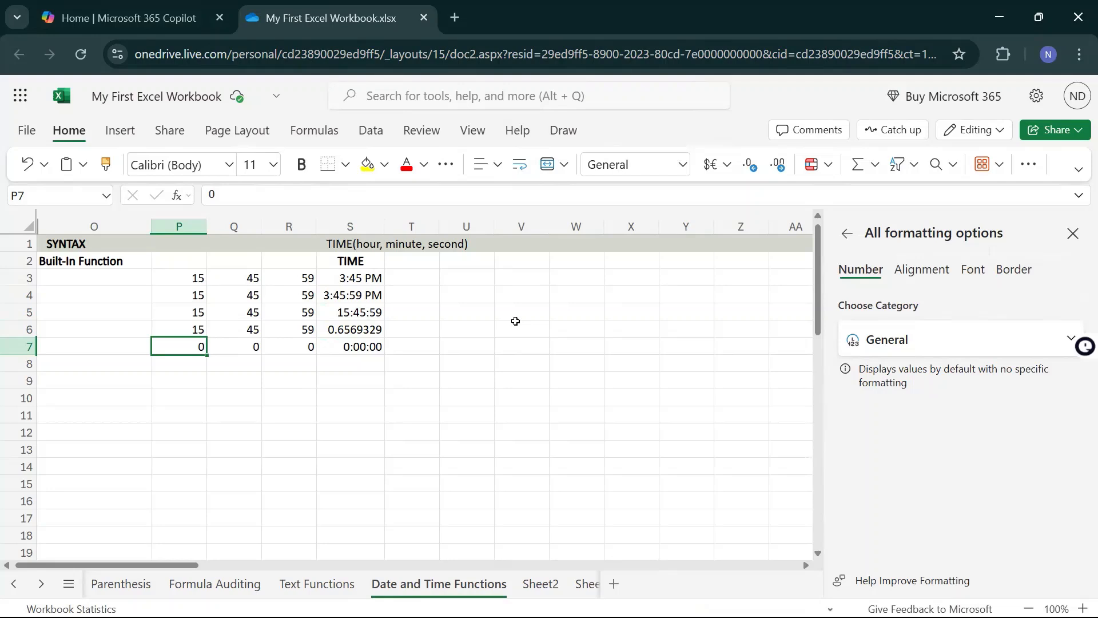
key(Right)
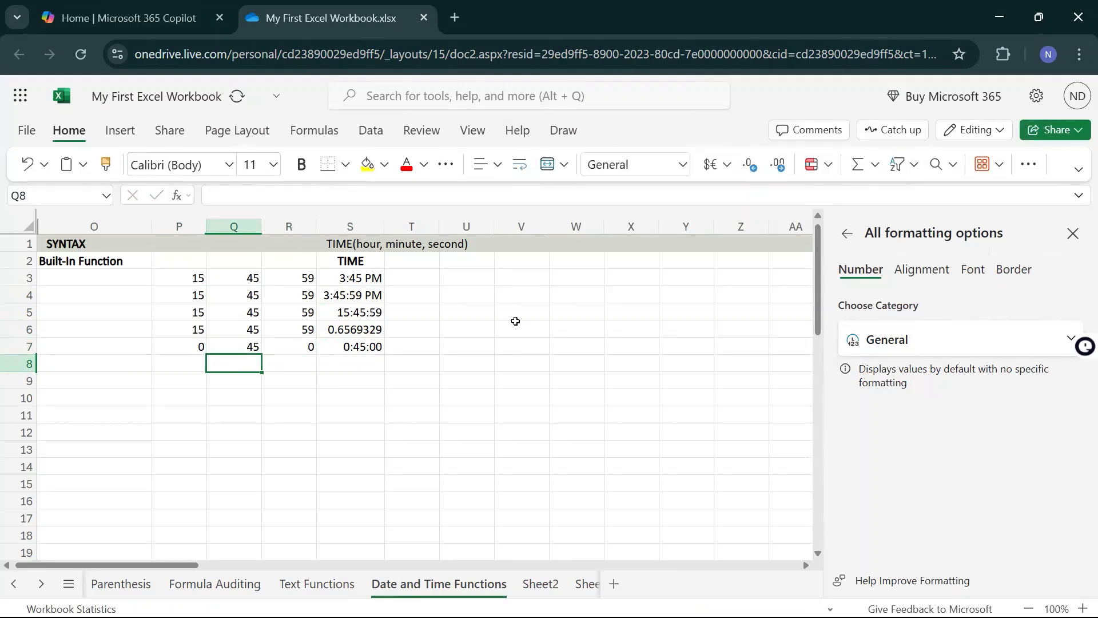
Set the hour value in cell P7 to 25, beyond the 24-hour limit
key(Up)
key(Right)
key(Right)
key(Left)
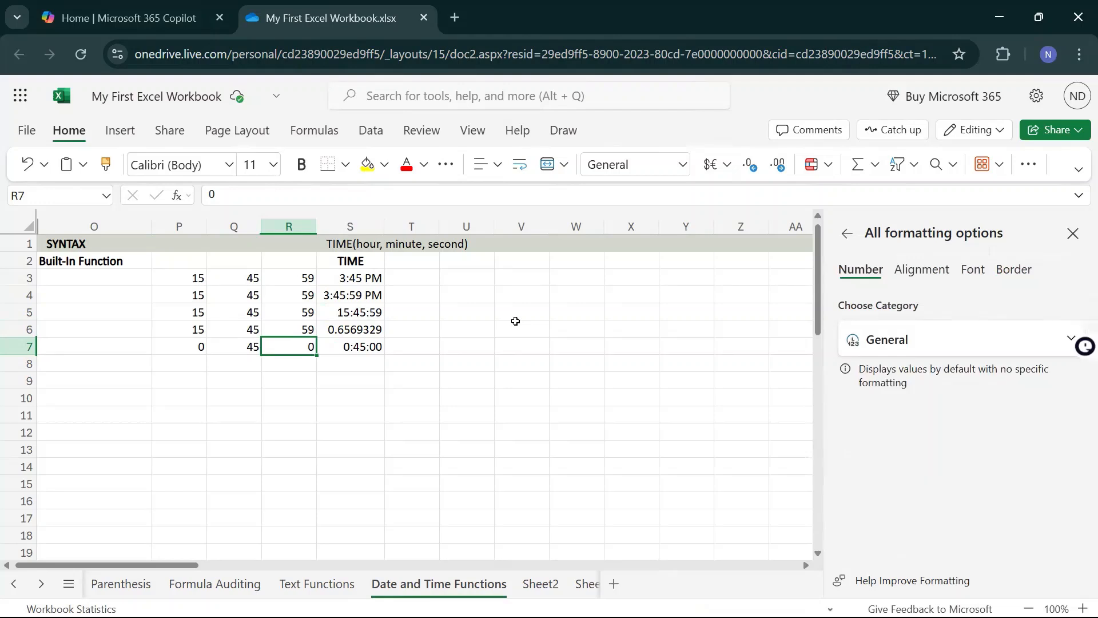
key(Left)
key(Left)
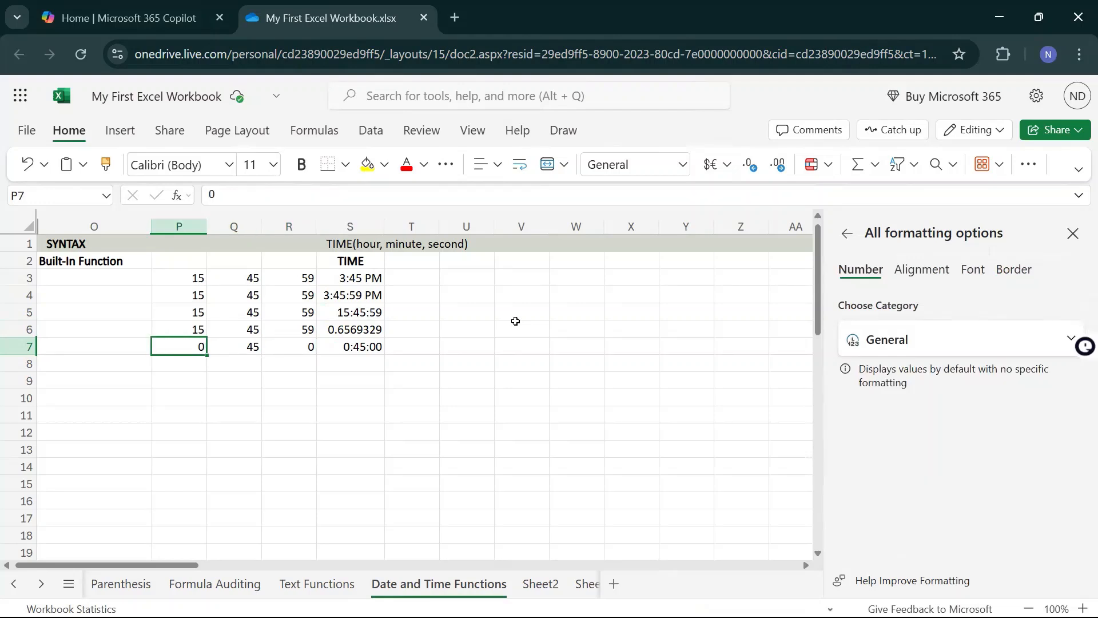
text(25)
key(Return)
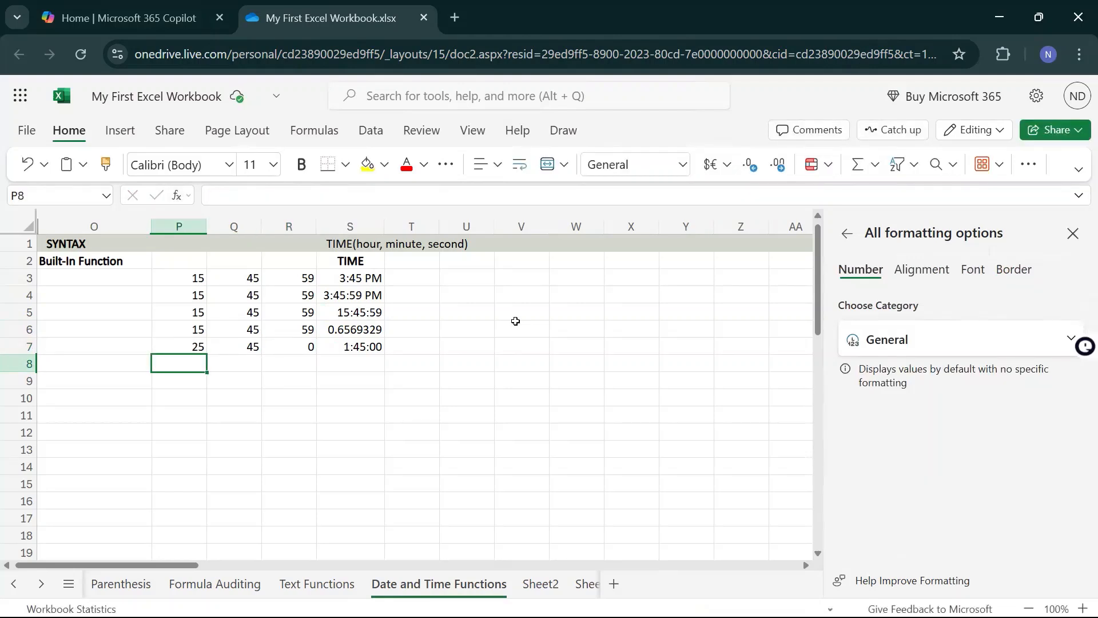
Compare the TIME result in cell S7 with the hour value entered in cell P7
key(Up)
key(Right)
key(Right)
key(Right)
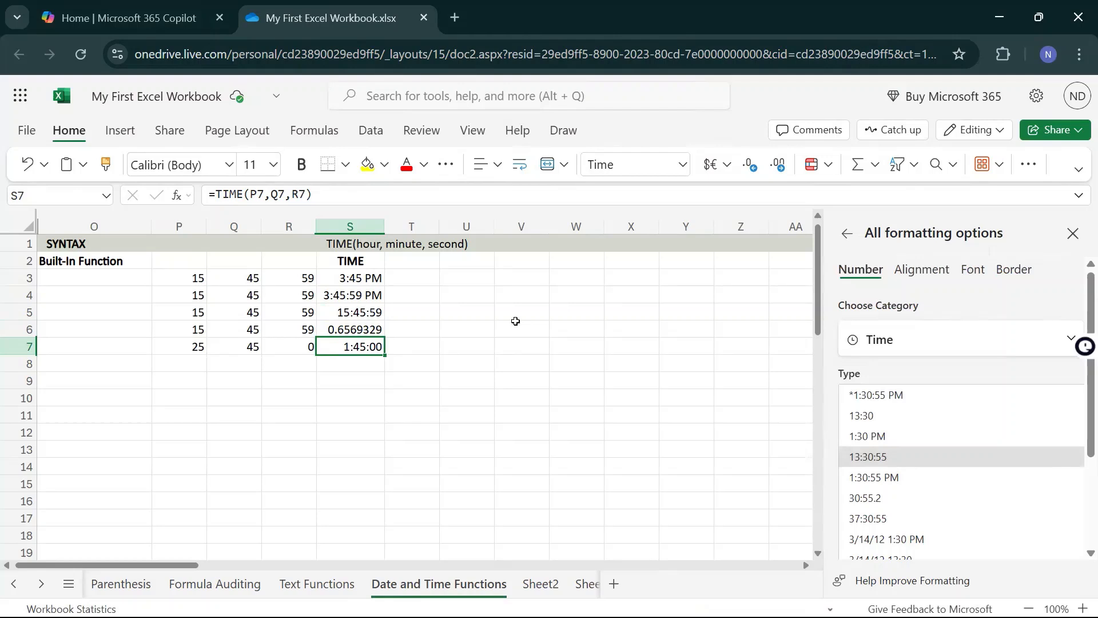
key(Left)
key(Left)
key(Left)
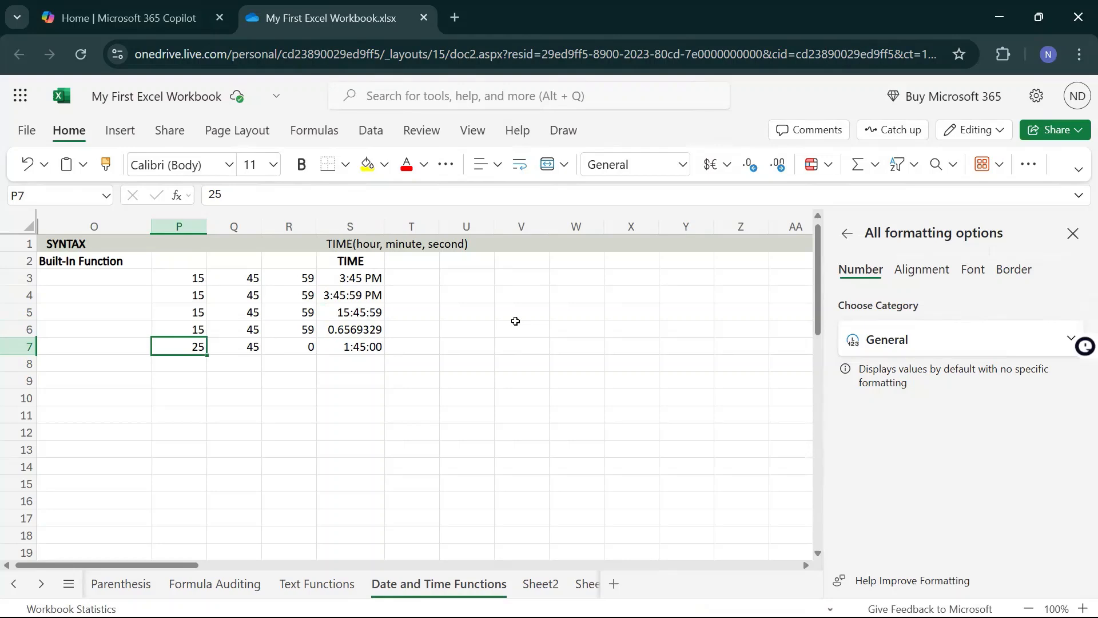
key(Right)
key(Right)
key(Right)
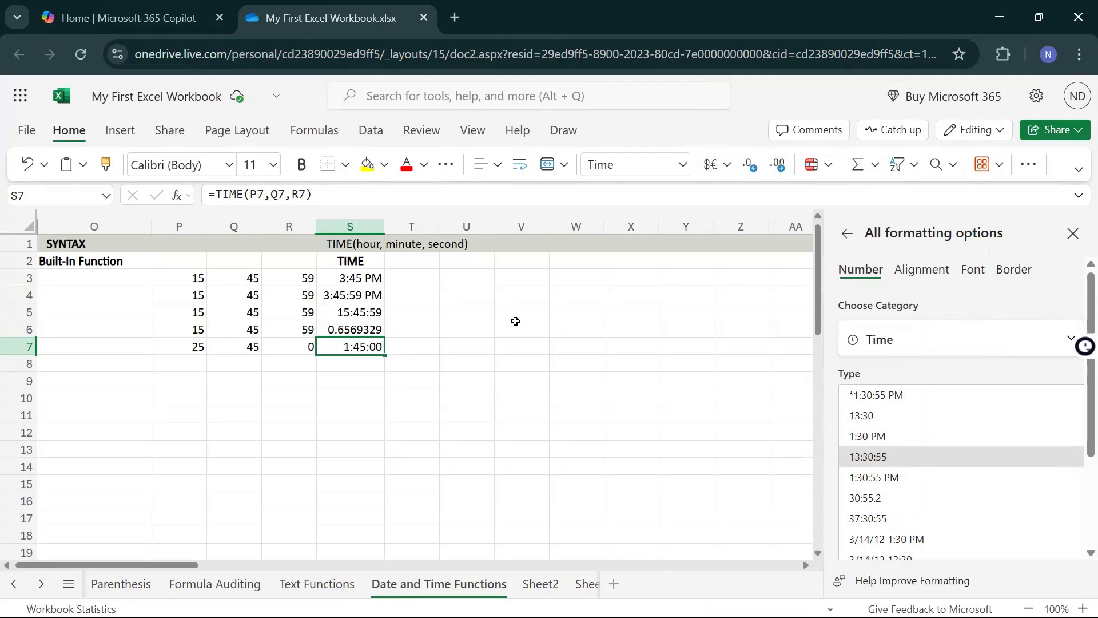
Change the hour value in cell P7 to 28 and check the TIME result in cell S7
key(Left)
key(Left)
key(Left)
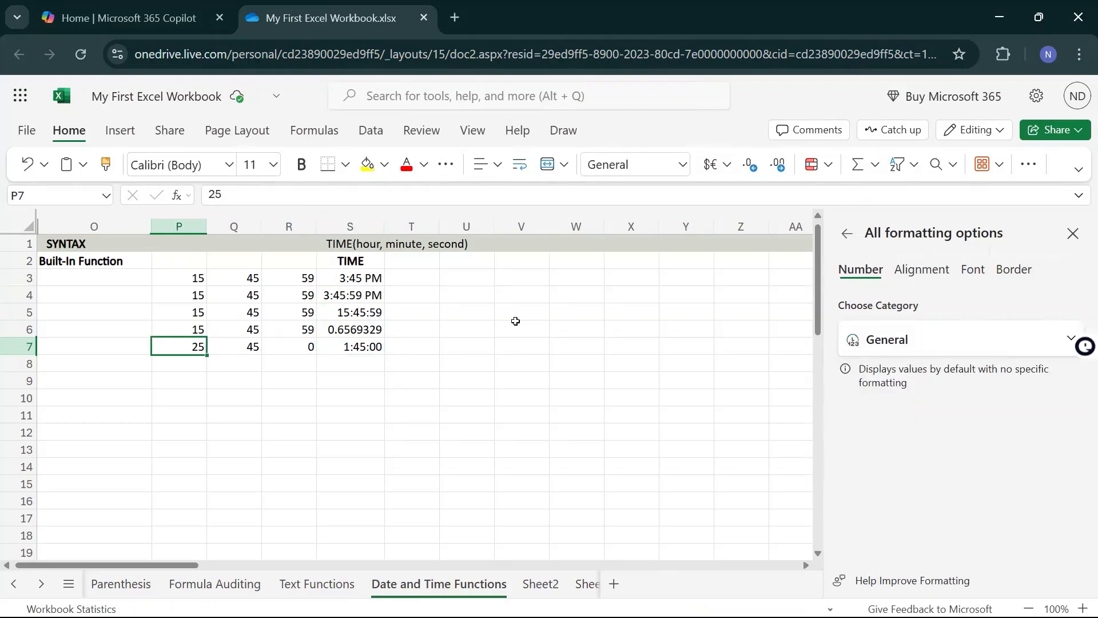
text(28)
key(Return)
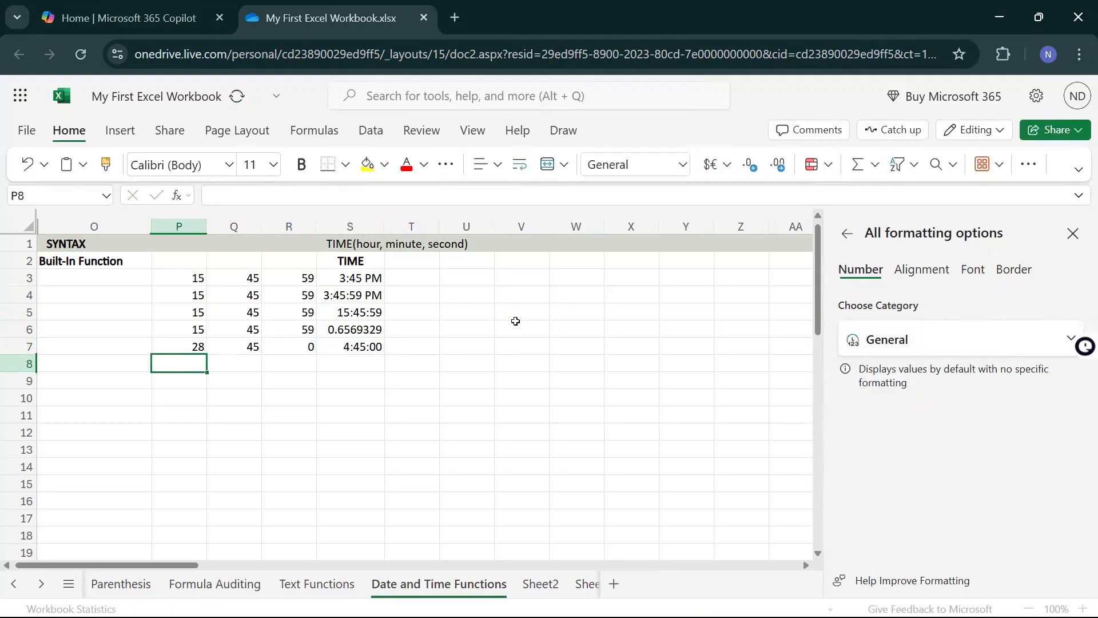
key(Up)
key(Right)
key(Right)
key(Right)
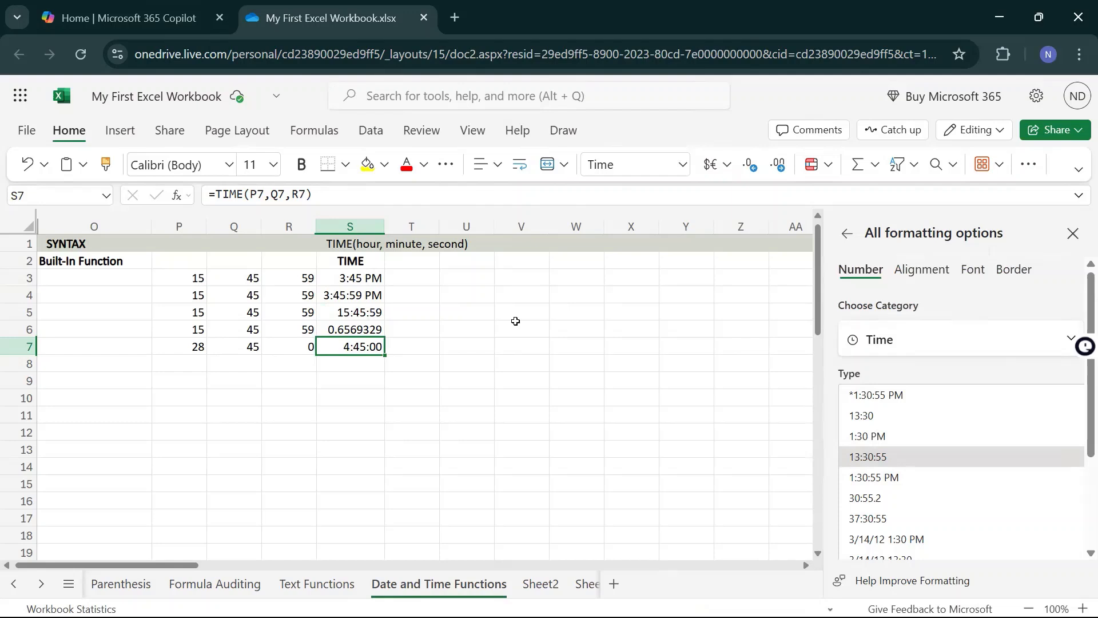
Set the hour value in cell P7 back to 25
key(Left)
key(Left)
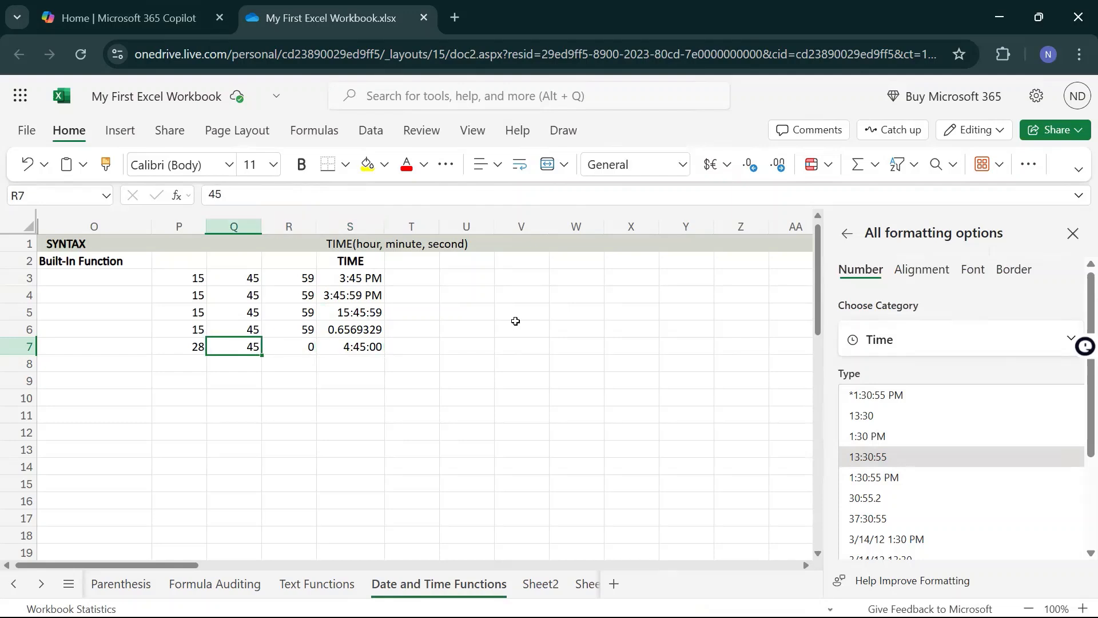
key(Left)
key(Down)
key(Up)
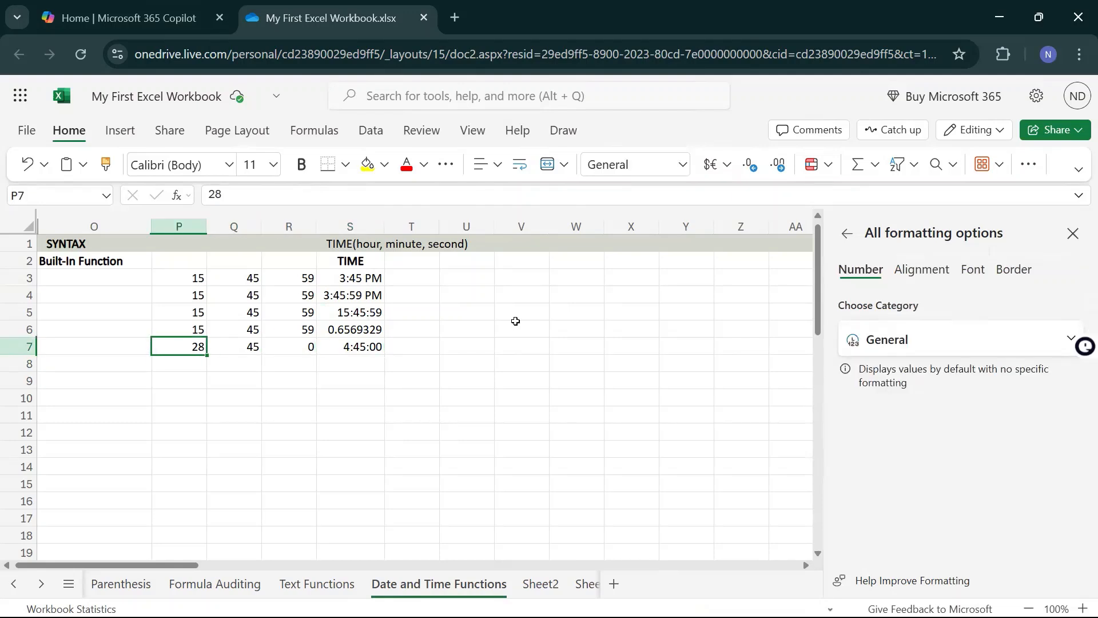
text(25)
key(Up)
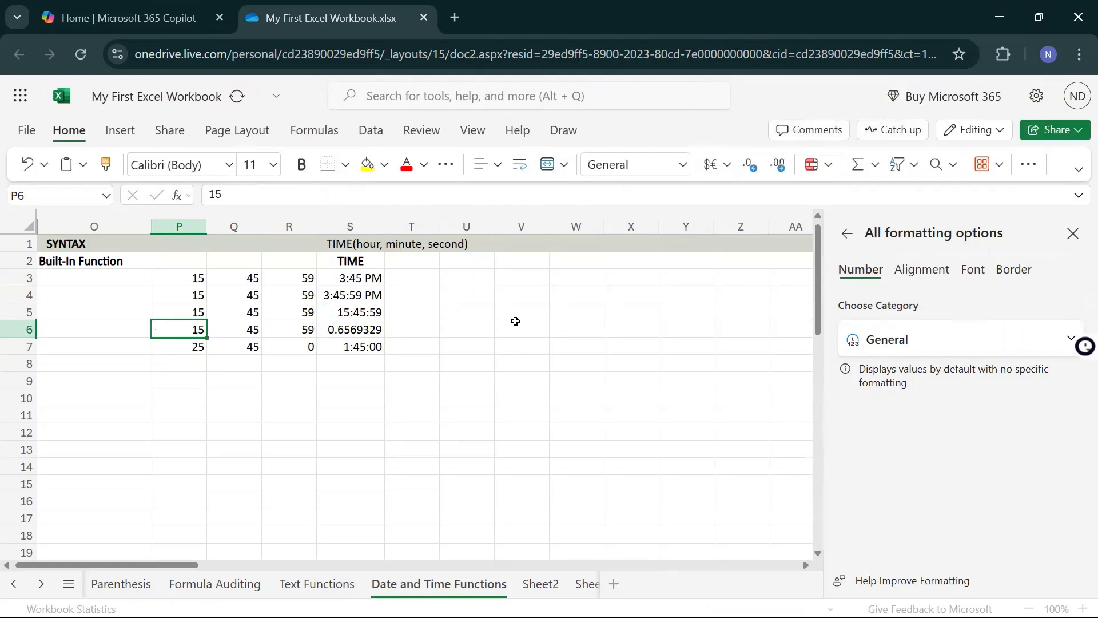
key(Down)
key(Right)
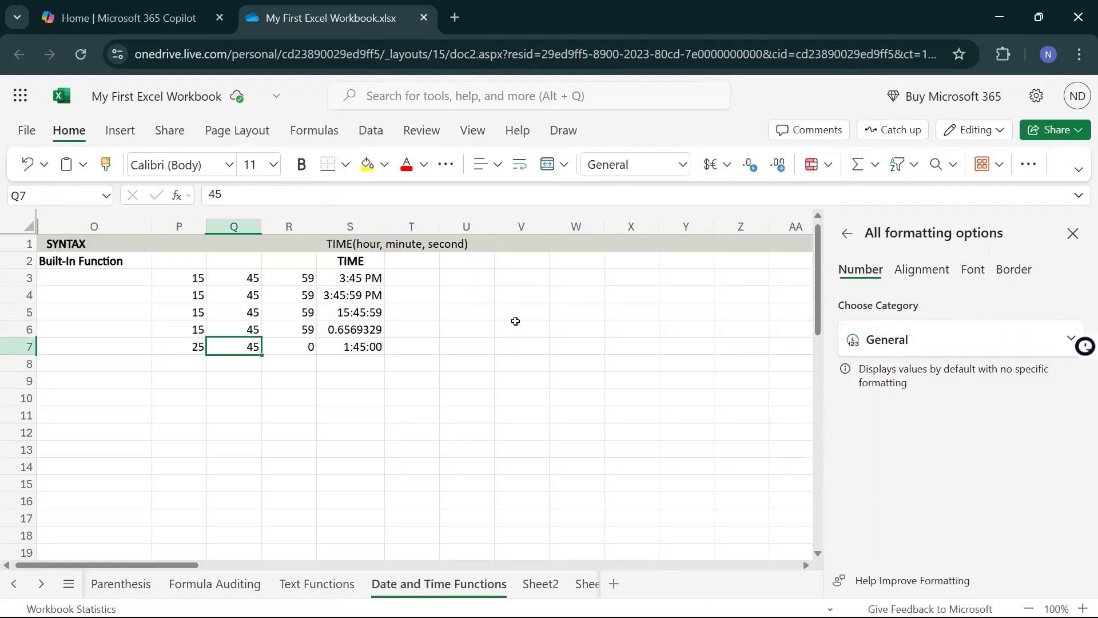
Set the minute value in cell Q7 to -5 and check the TIME result in cell S7
text(-5)
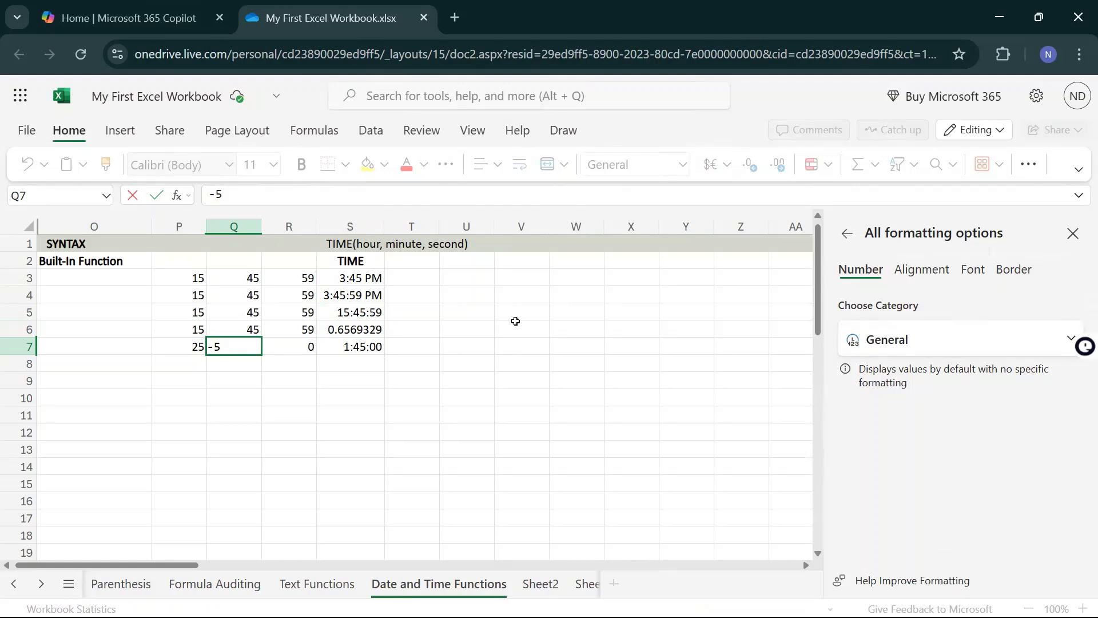
key(Return)
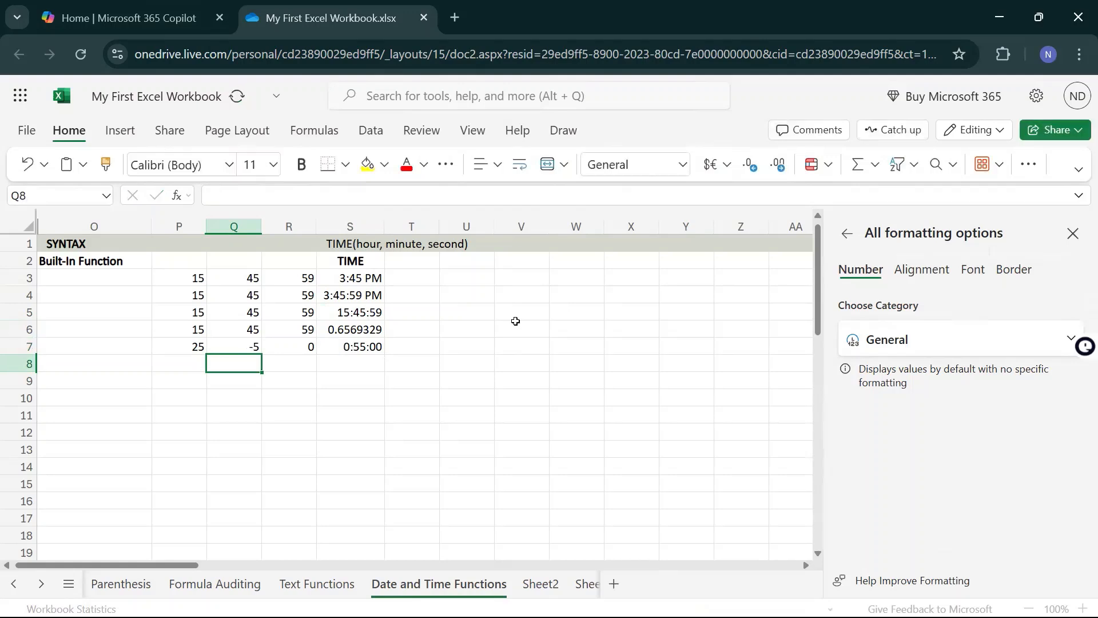
key(Up)
key(Right)
key(Right)
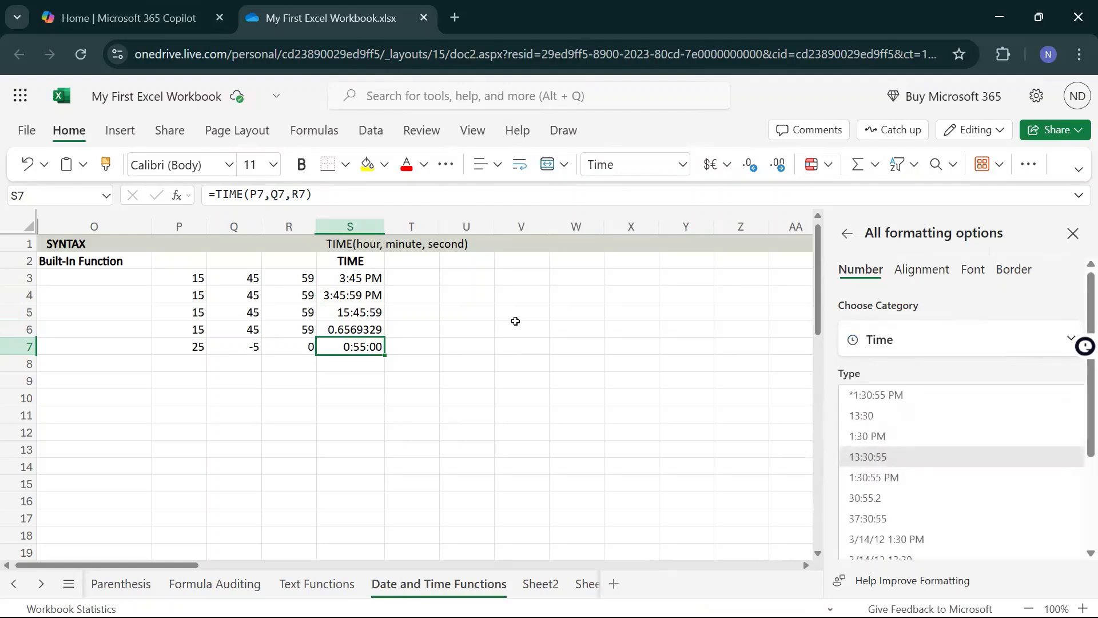
Set the hour value in cell P7 to 24 and compare the row's inputs with the TIME result in cell S7
key(Left)
key(Left)
key(Left)
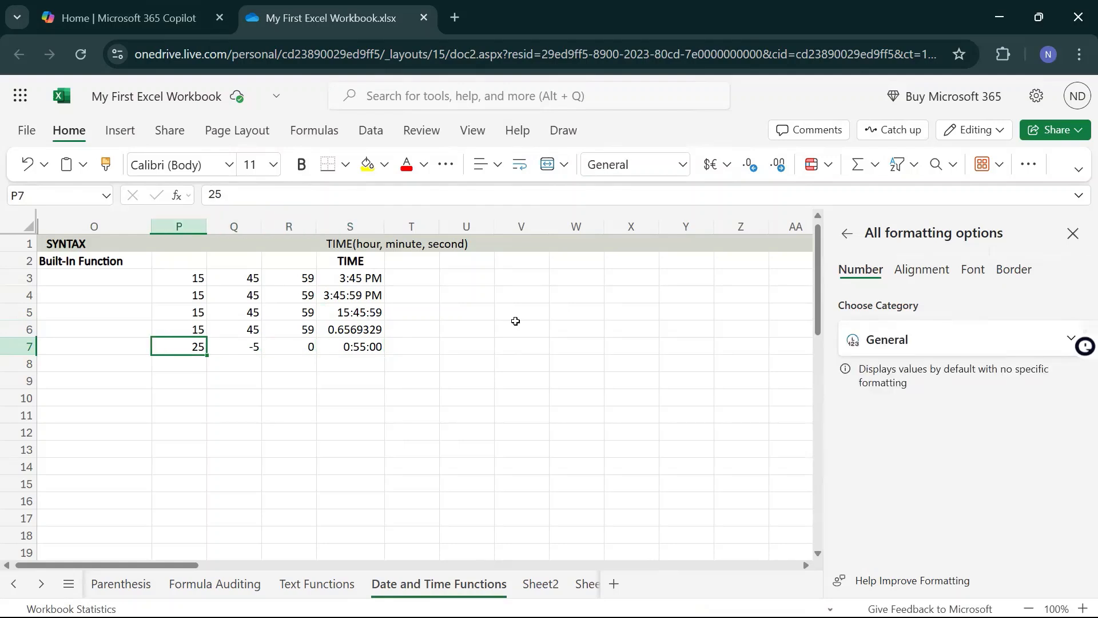
text(24)
key(Return)
key(Up)
key(Right)
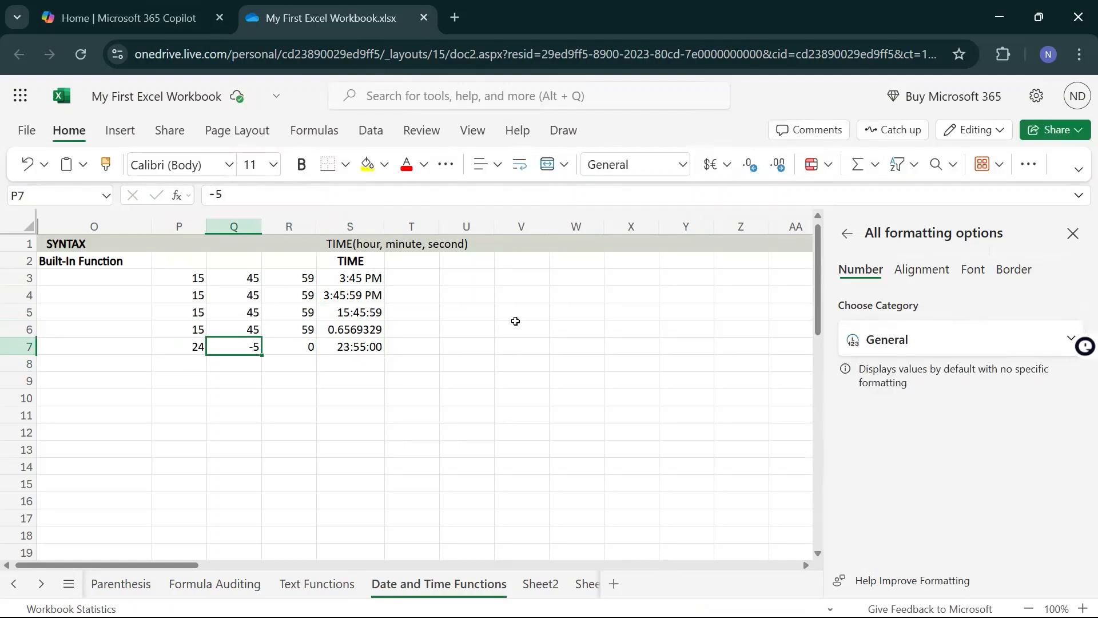
key(Right)
key(Right)
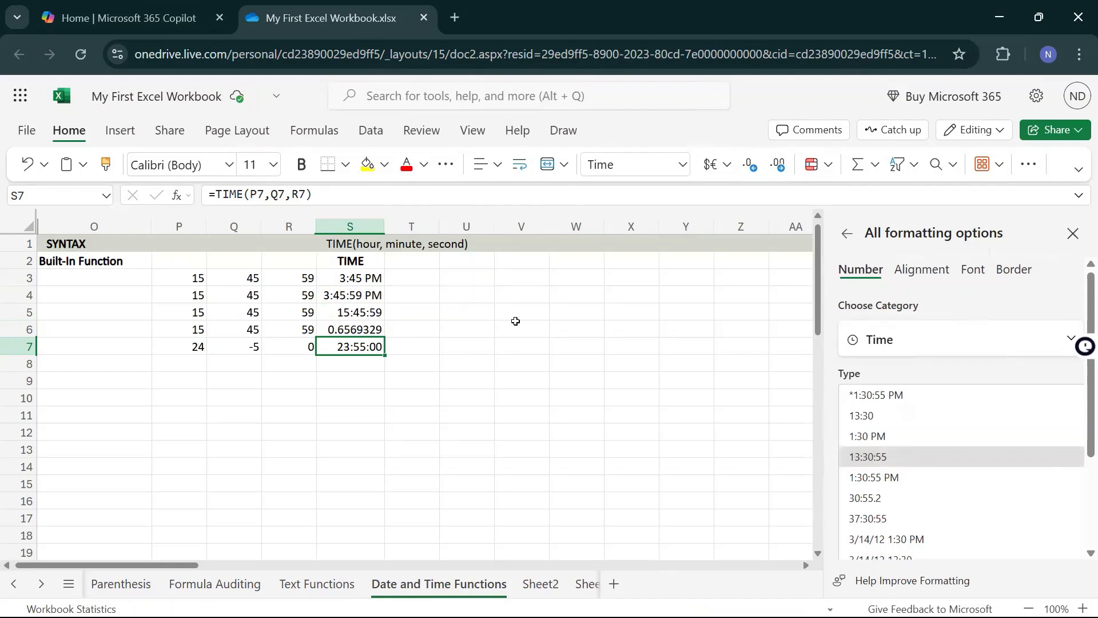
key(Left)
key(Left)
key(Left)
key(Right)
key(Right)
key(Right)
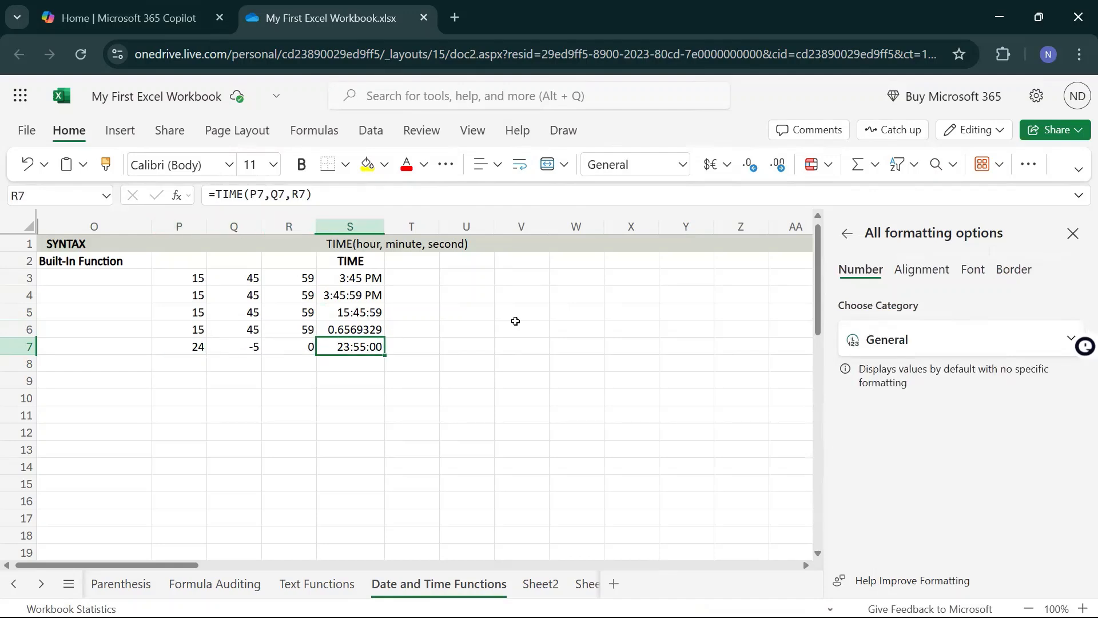
Copy the time format of cell S4 onto the TIME result in cell S7
key(Up)
key(Up)
key(Up)
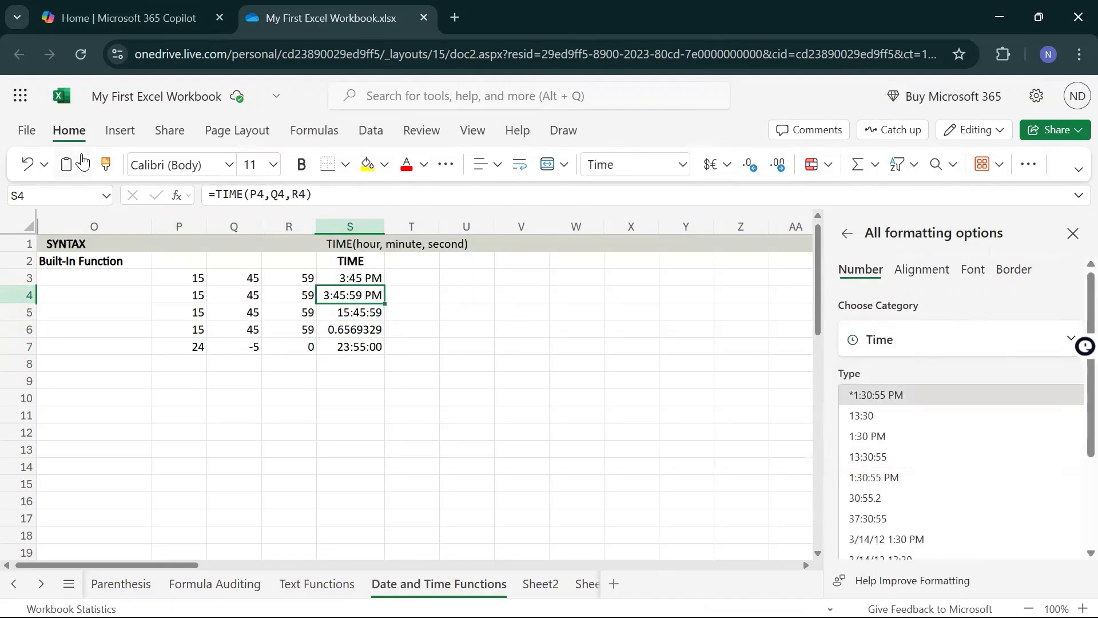
click(112, 173)
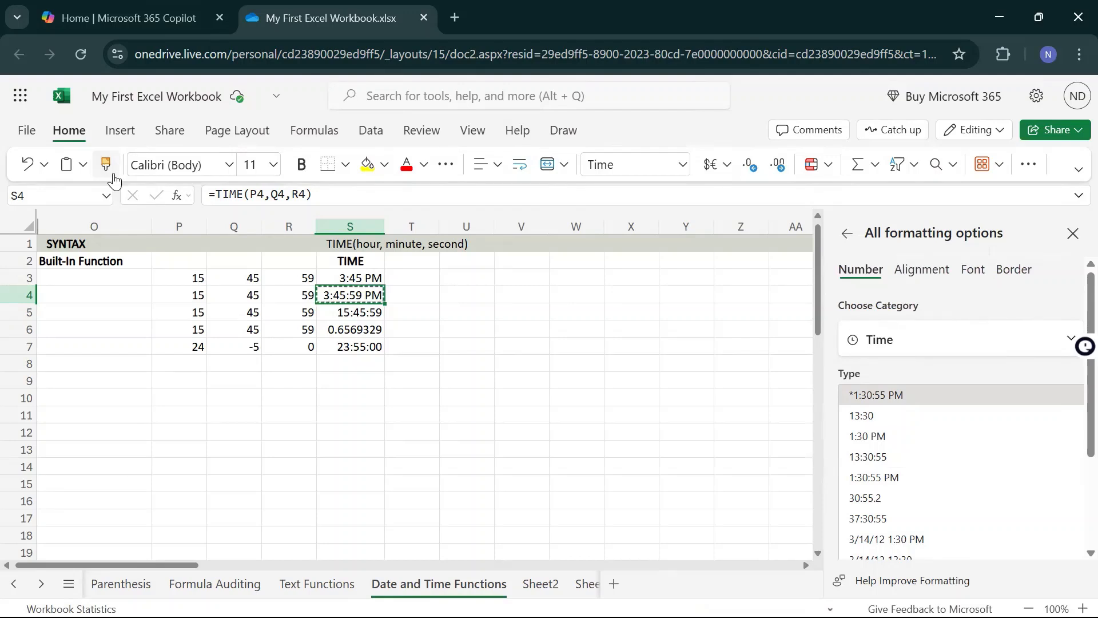
click(355, 346)
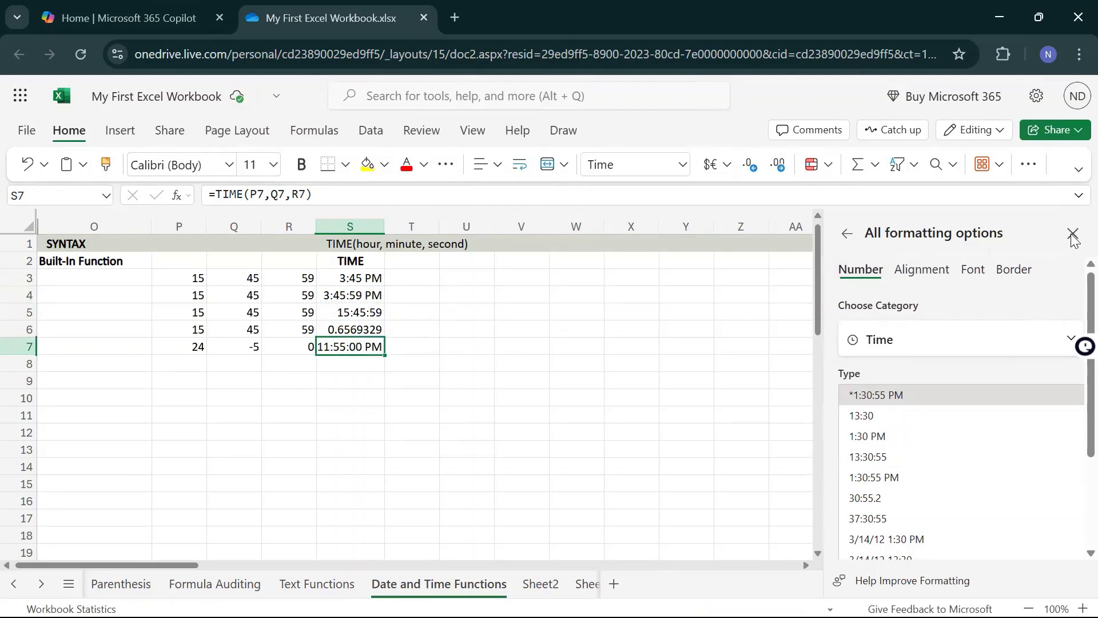
Compare the hour and minute values in cells P7 and Q7 with the reformatted TIME result in cell S7
key(Left)
key(Left)
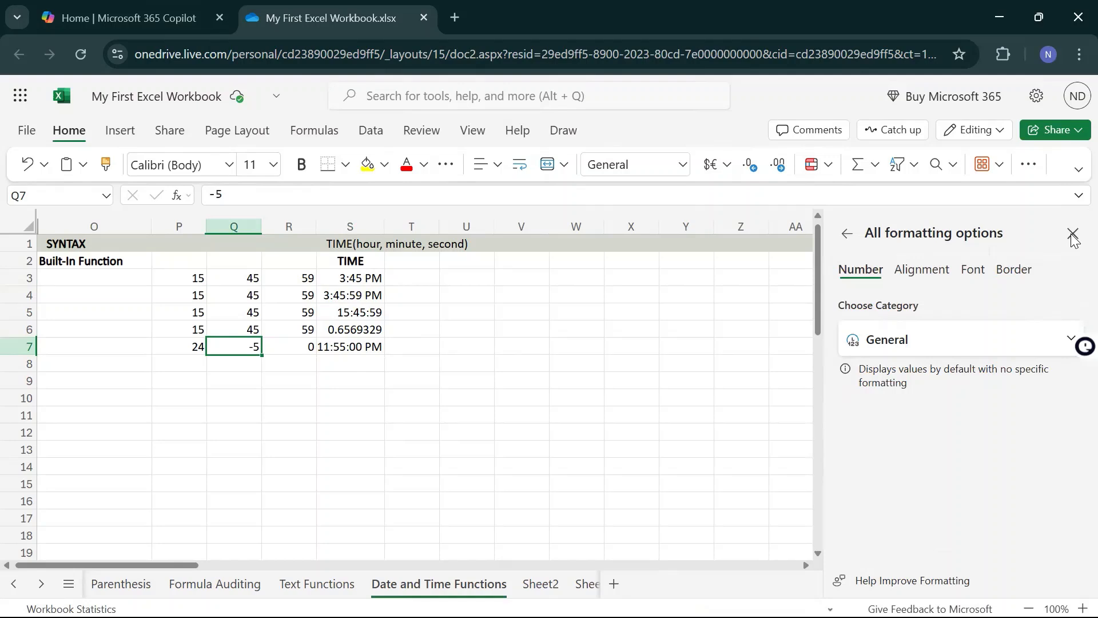
key(Left)
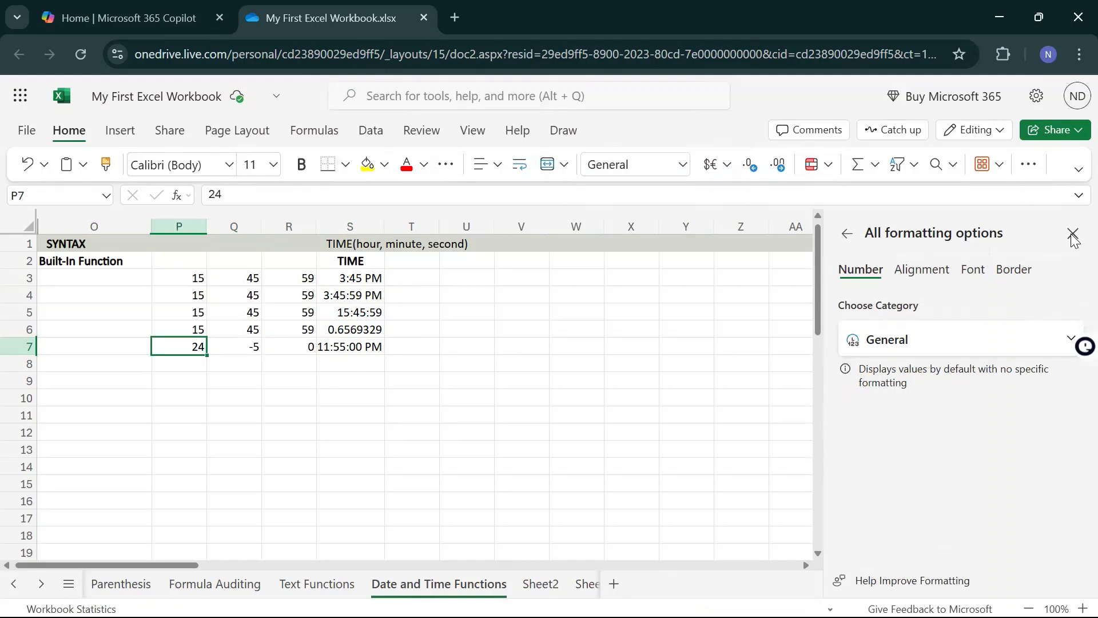
key(Right)
key(Left)
key(Right)
key(Right)
key(Right)
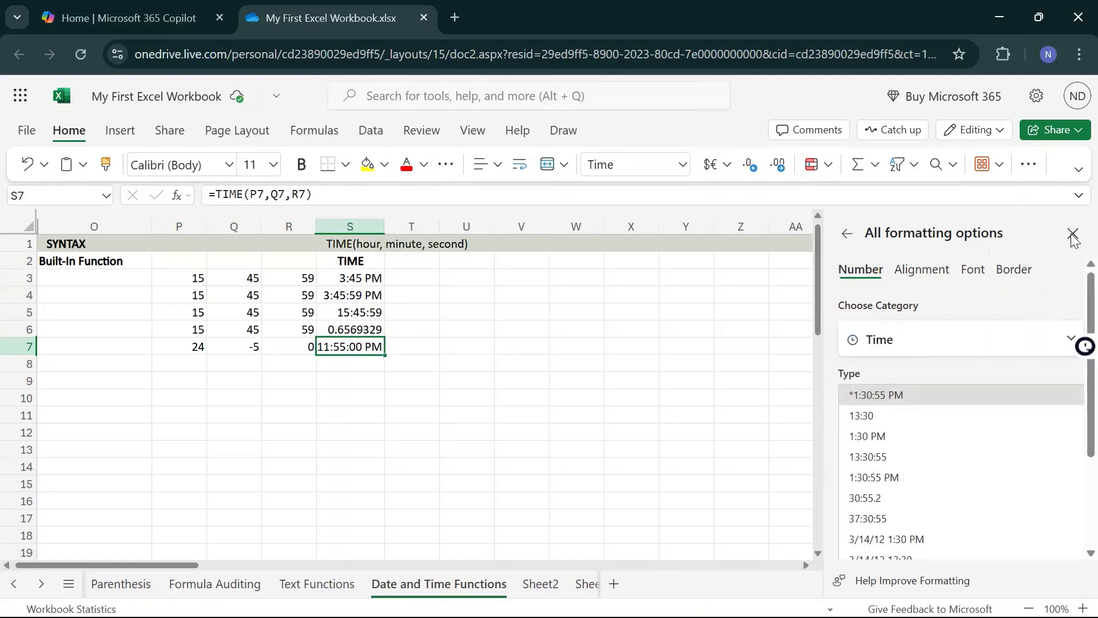
Duplicate the TIME example in cells P7:S7 into row 8
key(Left)
key(Left)
key(Left)
key(shift+Right)
key(shift+Right)
key(shift+Right)
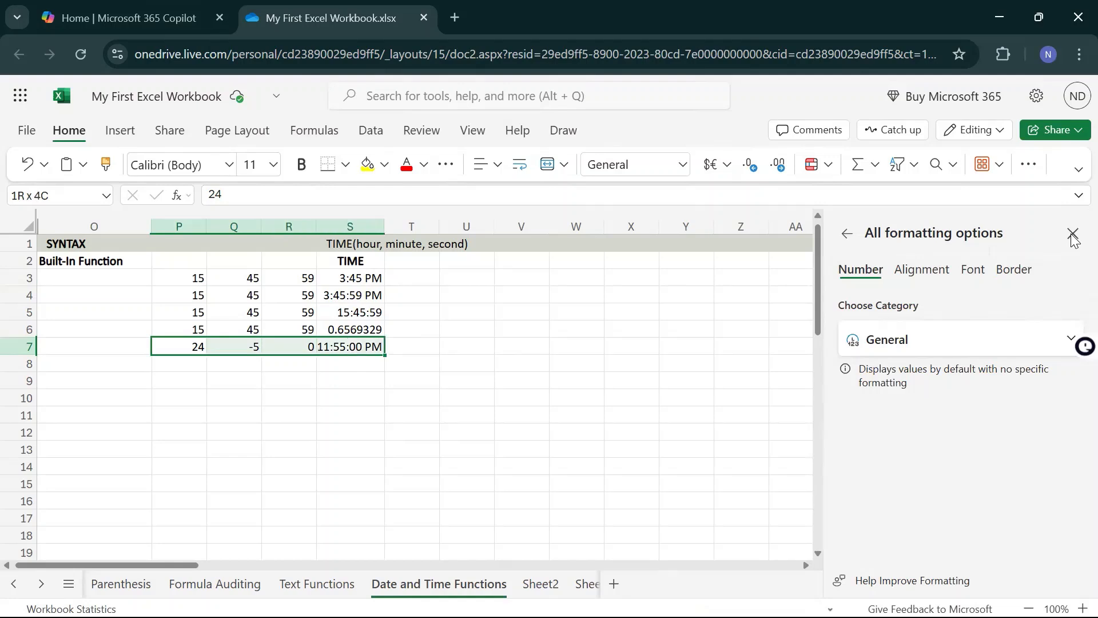
key(ctrl+c)
key(Down)
key(ctrl+v)
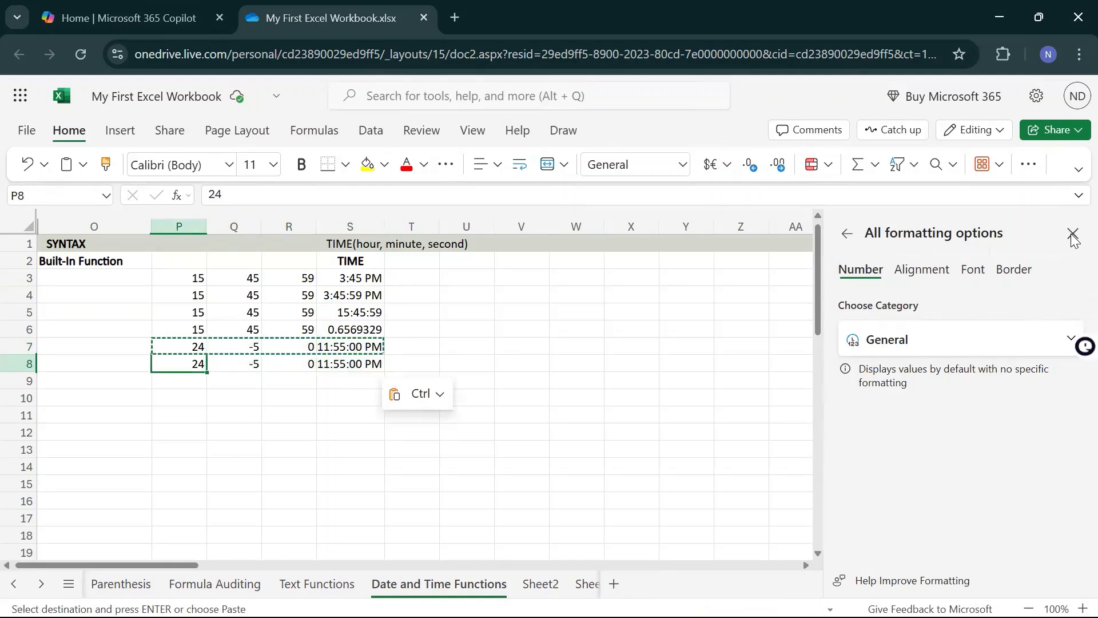
Set the hour value in cell P8 to -24 and check the TIME result in cell S8
key(F2)
key(Home)
text(-5)
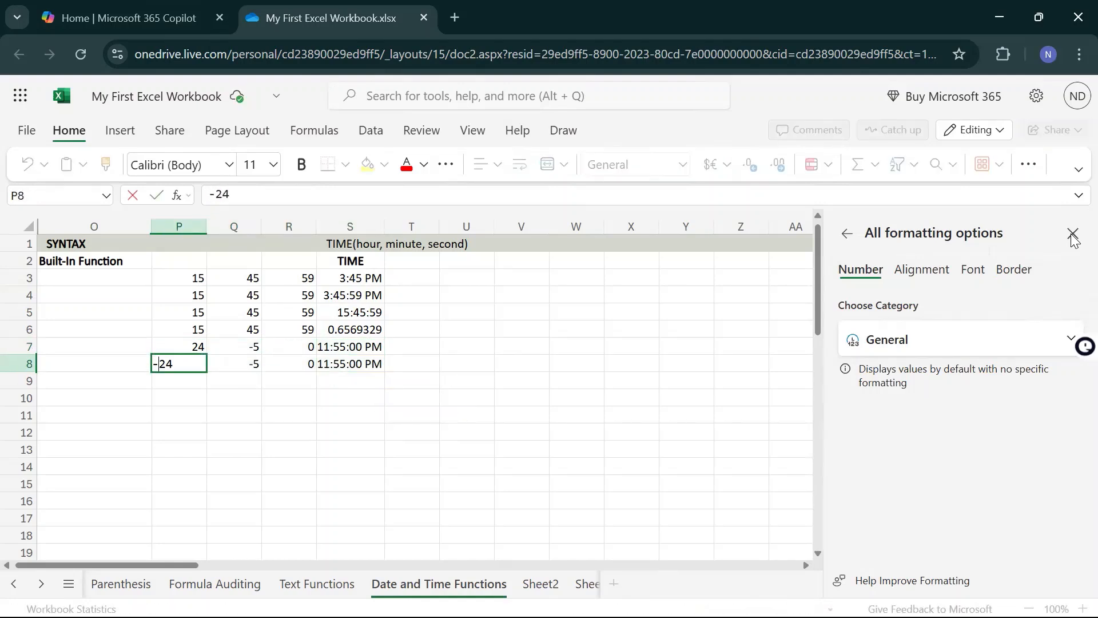
key(BackSpace)
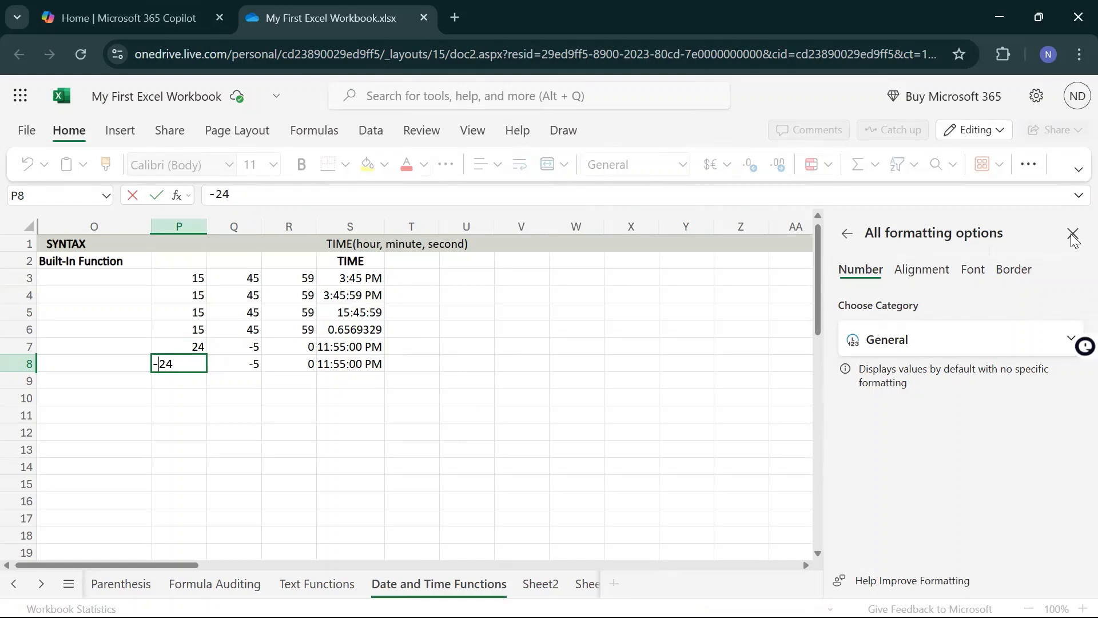
key(Return)
key(Up)
key(Right)
key(Right)
key(Right)
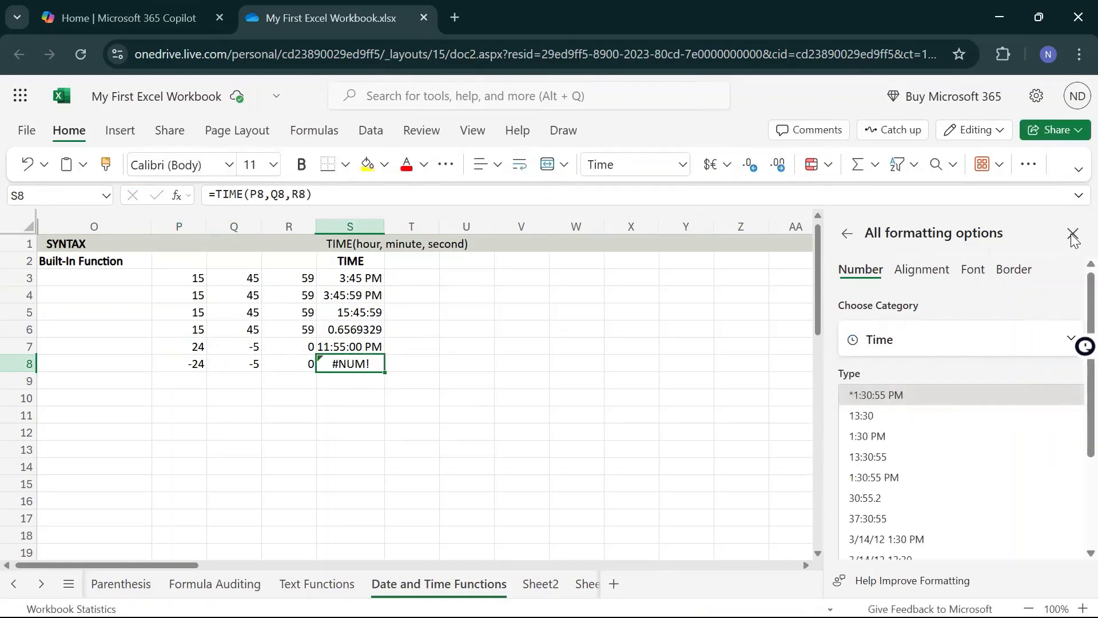
Duplicate the negative-hour example in cells P8:S8 into row 9
key(Left)
key(Left)
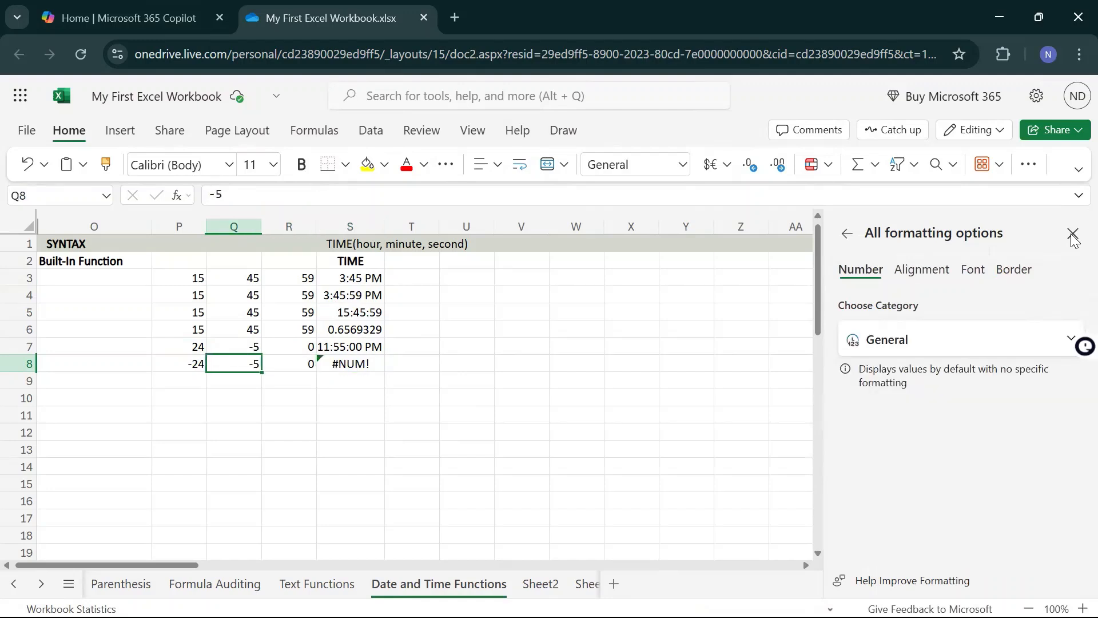
key(Left)
key(shift+Right)
key(shift+Right)
key(shift+Right)
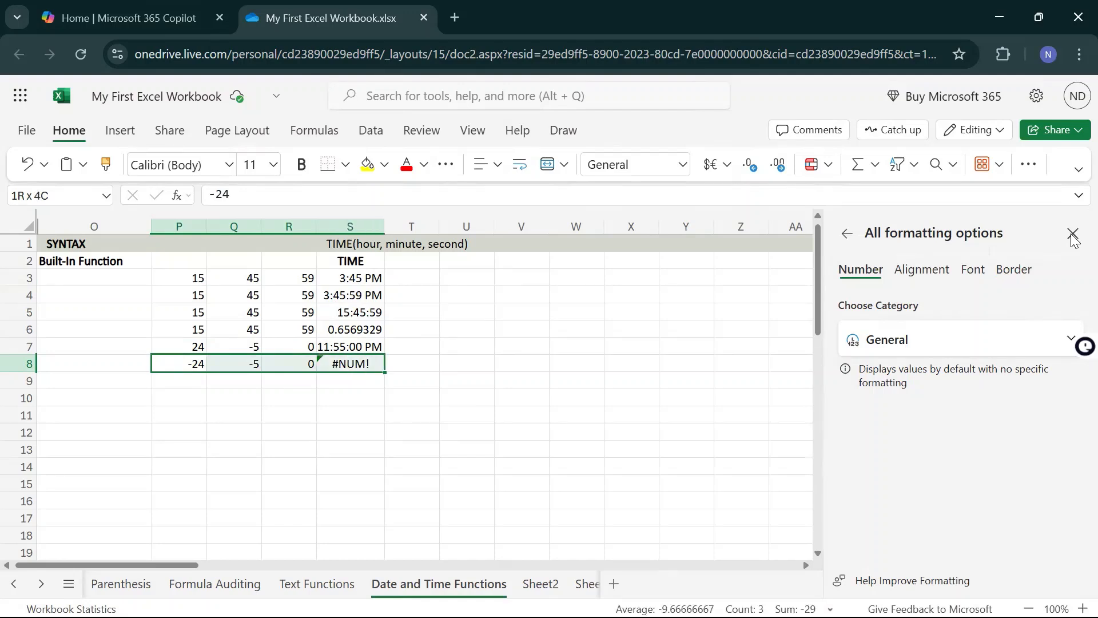
key(ctrl+c)
key(Down)
key(ctrl+v)
Replace the minute value in cell Q9 with the text "five" and review the inputs and TIME result in row 9
key(Right)
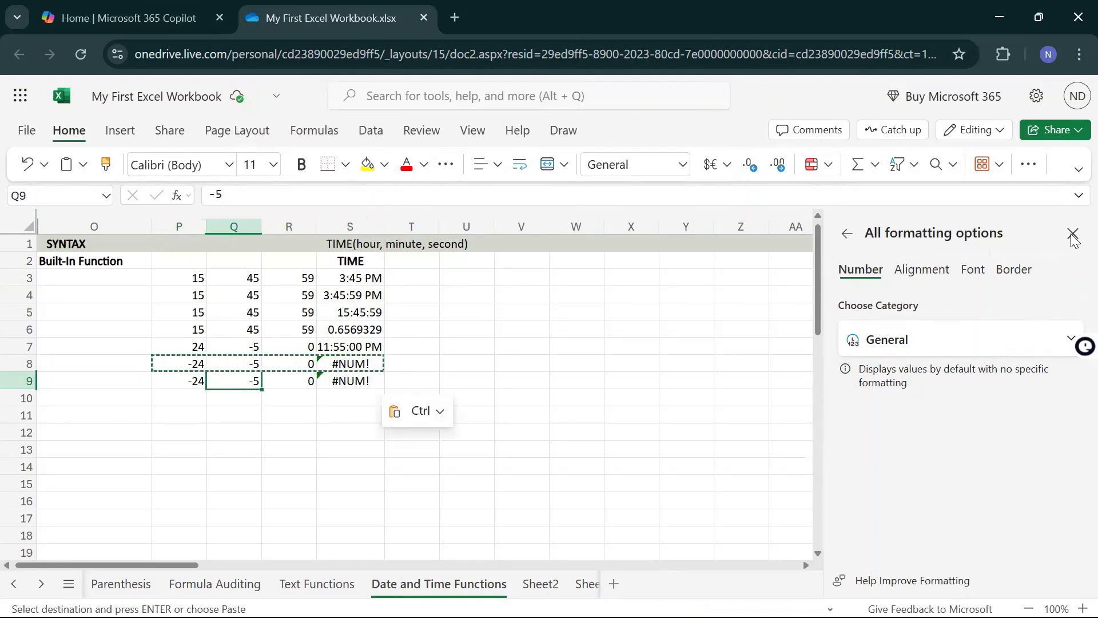
text(five)
key(Return)
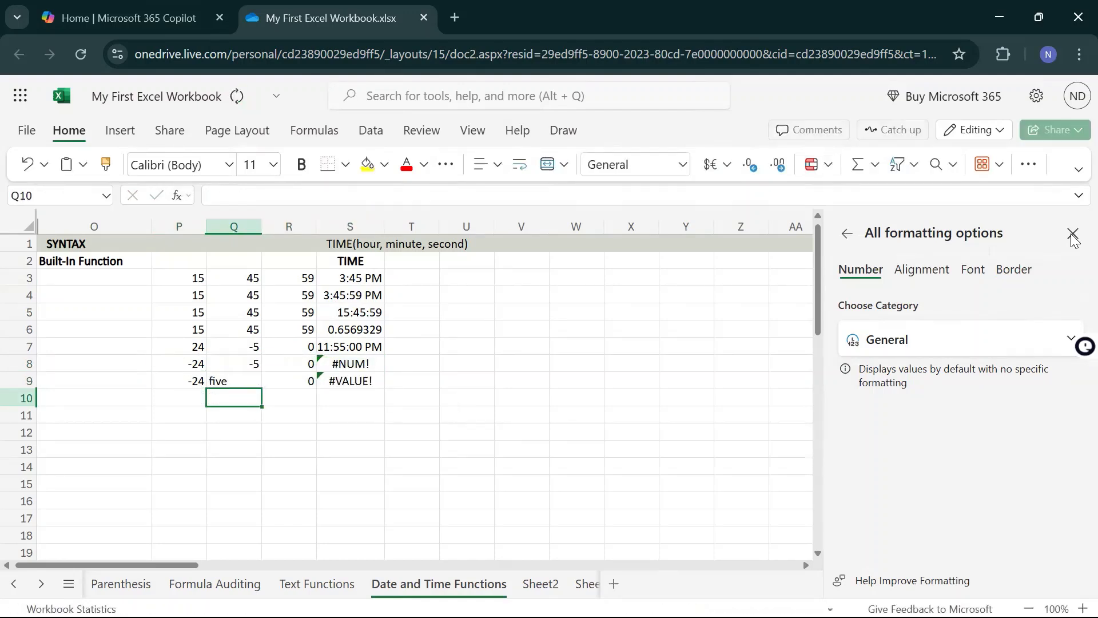
key(Right)
key(Right)
key(Left)
key(Left)
key(Left)
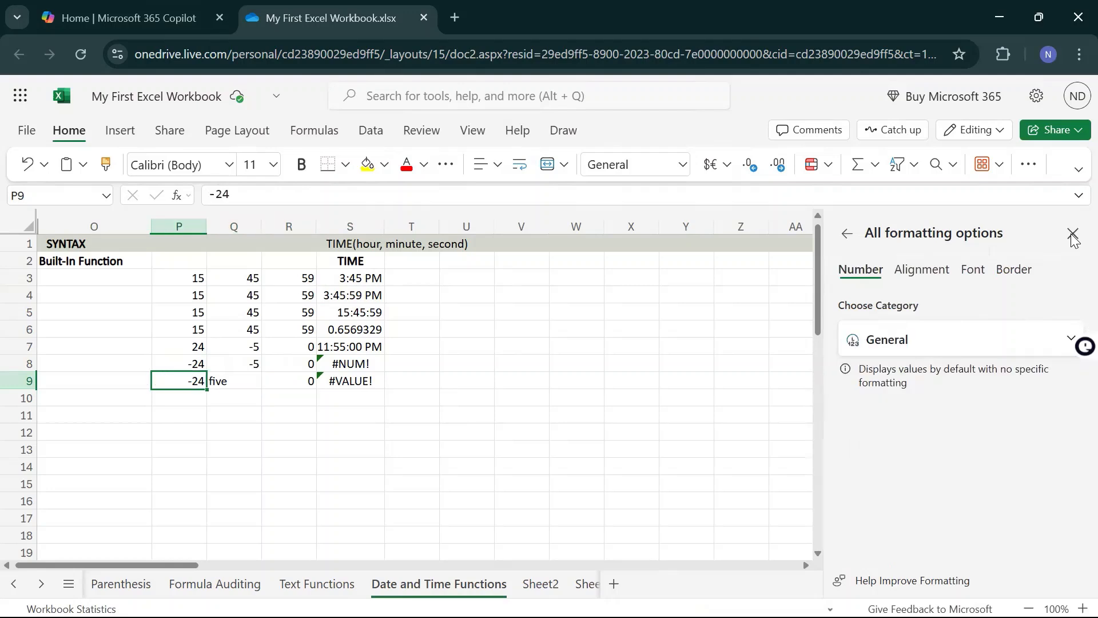
key(Right)
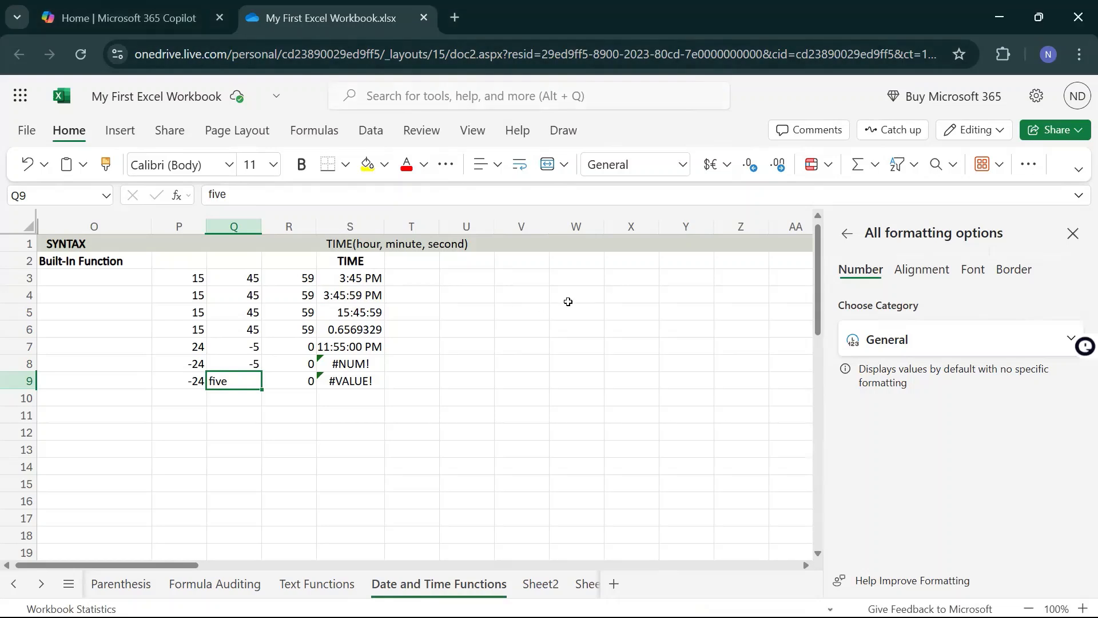
Enter 50 as the hour value in cell P10
click(500, 334)
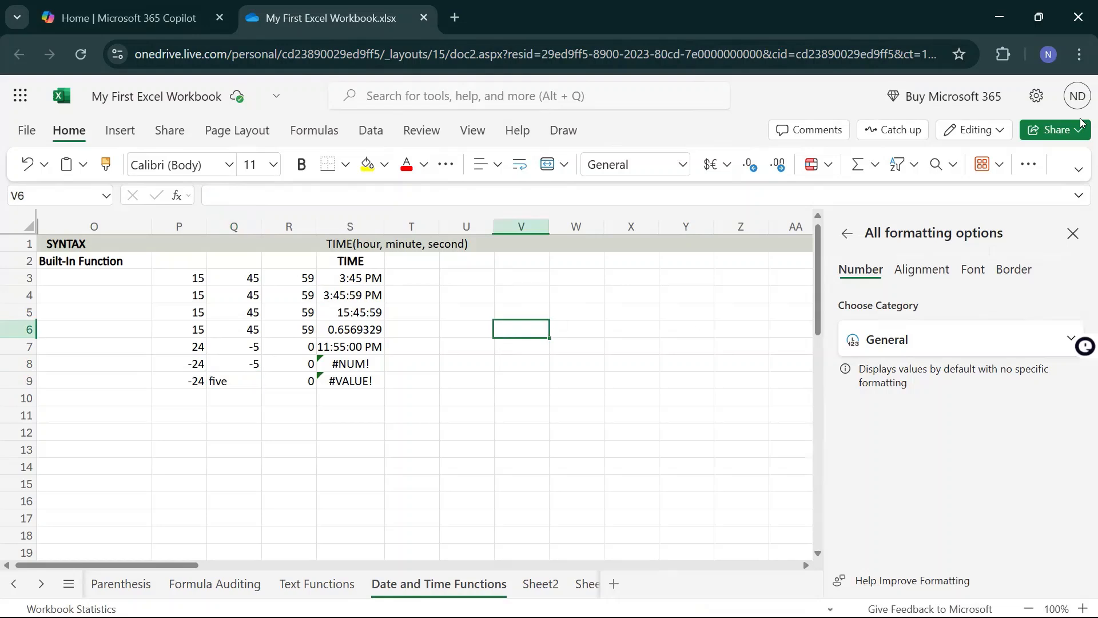
key(Left)
key(Left)
key(Left)
key(Left)
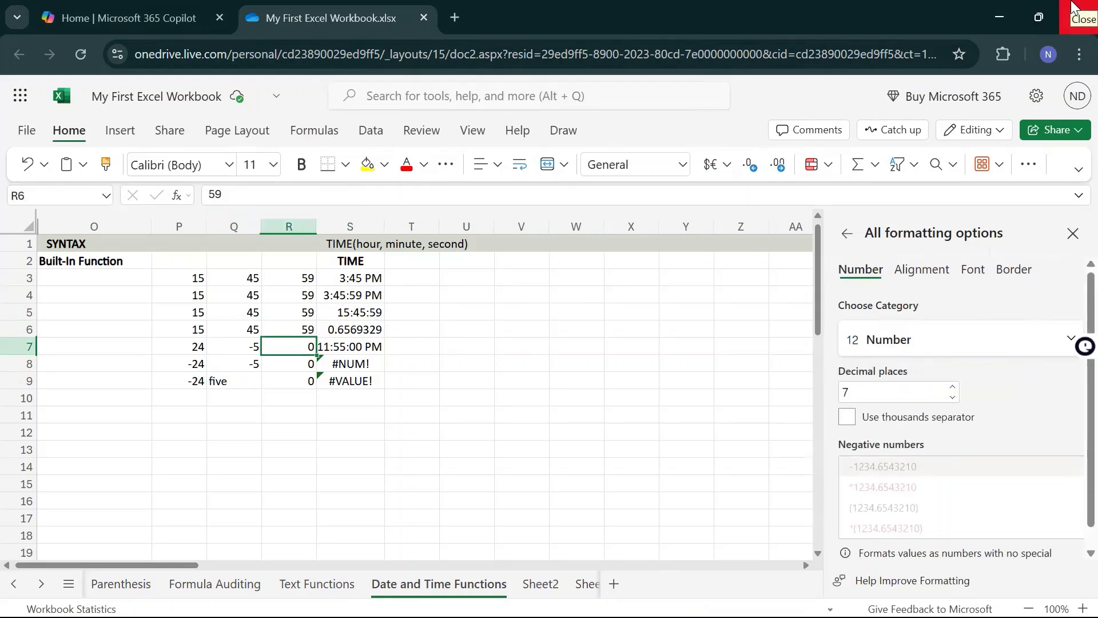
key(Down)
key(Down)
key(Down)
key(Down)
key(Down)
key(Left)
key(Up)
key(Left)
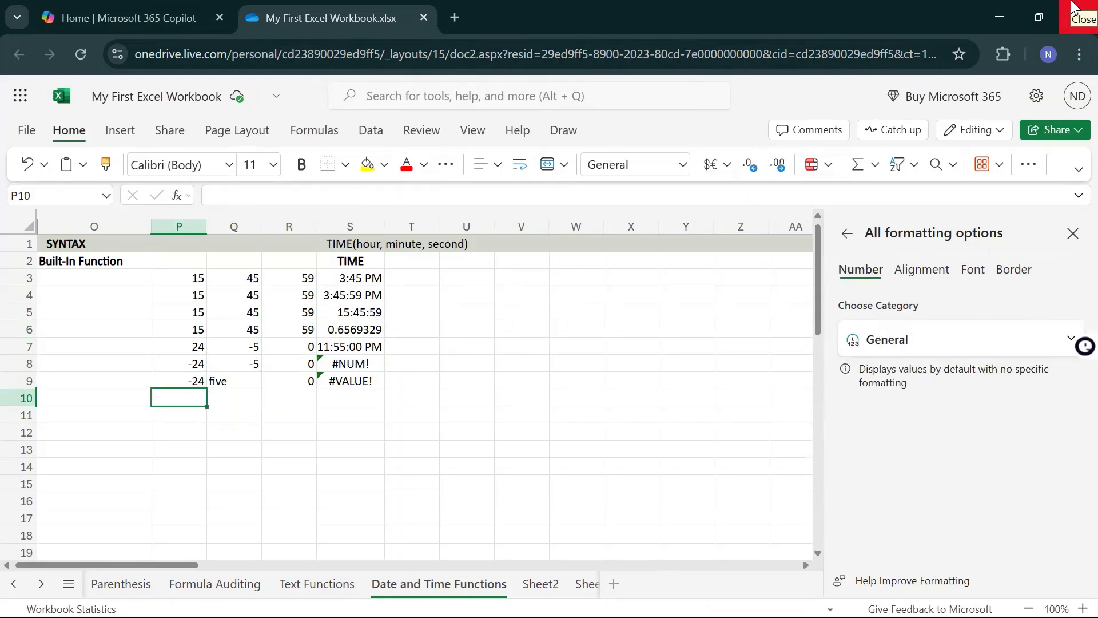
text(50)
key(Return)
key(Up)
Copy the TIME formula from cell S5 into cell S10
key(Right)
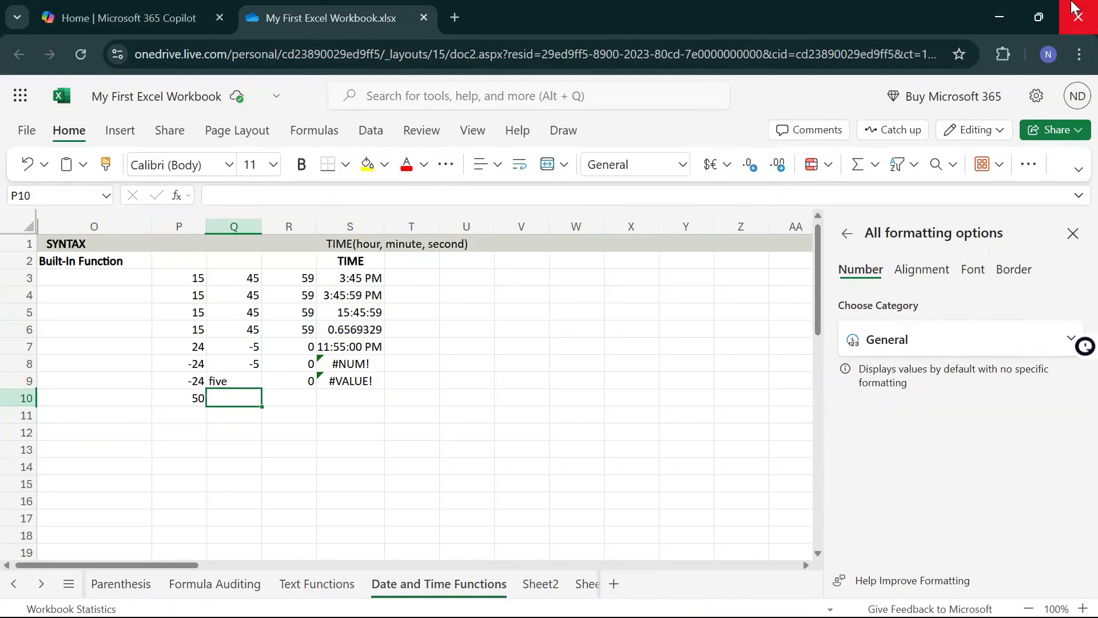
key(Right)
key(Right)
key(Up)
key(Up)
key(Up)
key(Up)
key(Up)
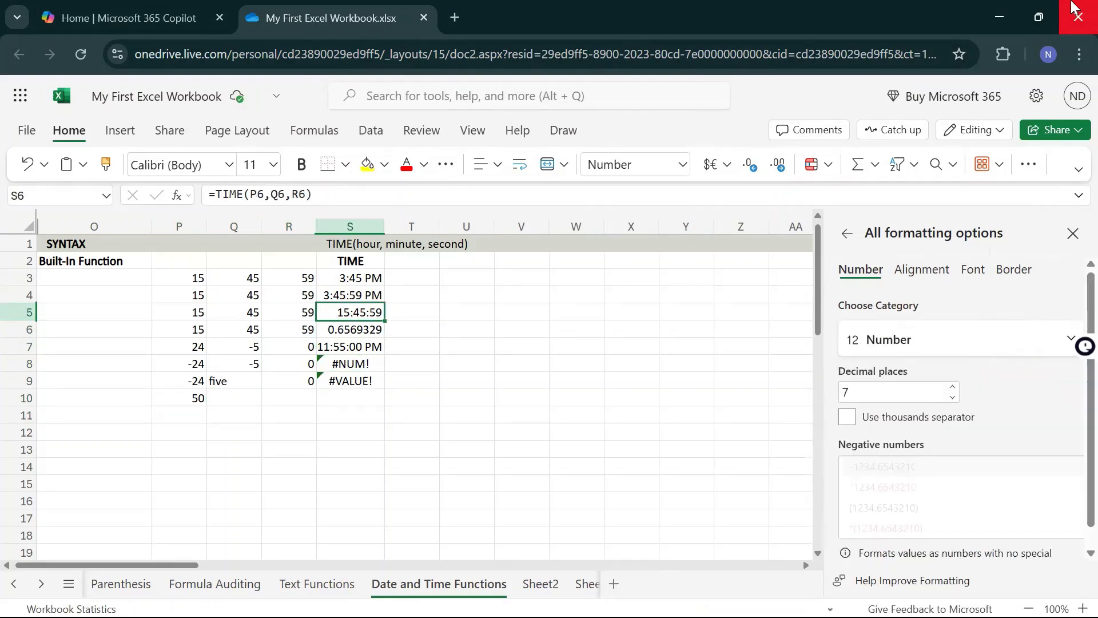
key(ctrl+c)
key(Down)
key(Down)
key(Down)
key(Down)
key(Down)
key(ctrl+v)
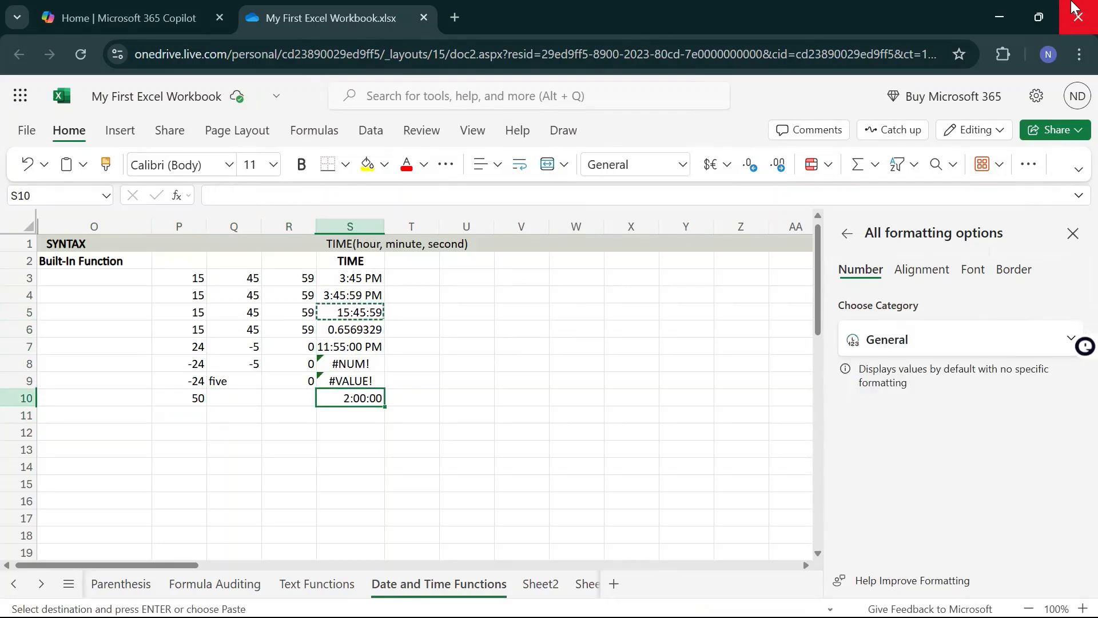
Enter a formula in cell T10 that multiplies the hour value in cell P10 by 24
key(Left)
key(Left)
key(Left)
key(Right)
key(Right)
key(Right)
key(Right)
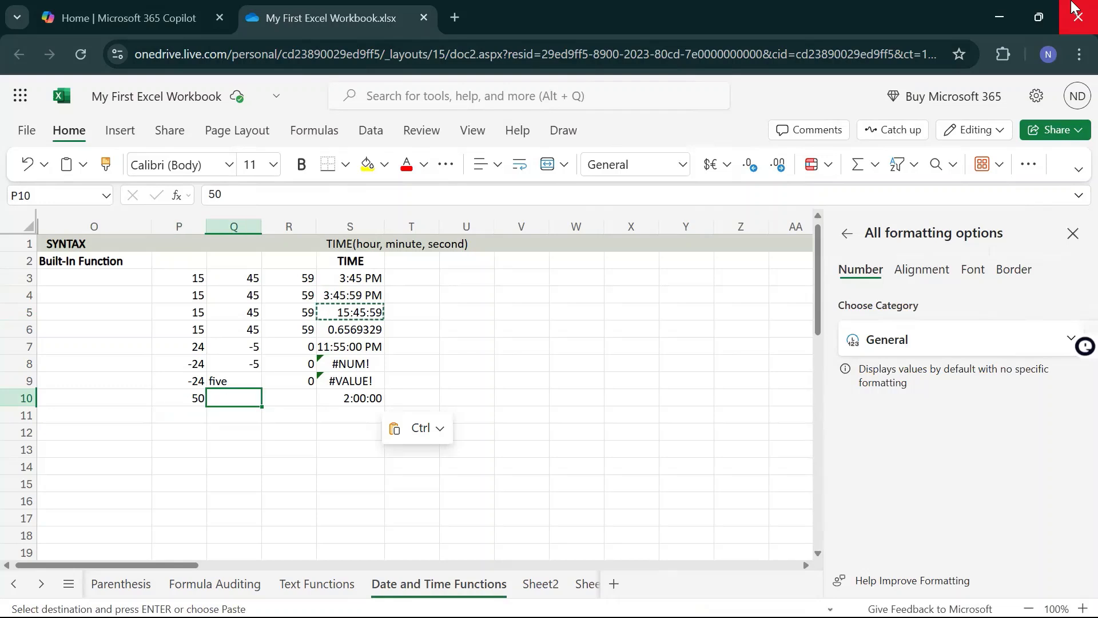
text(=)
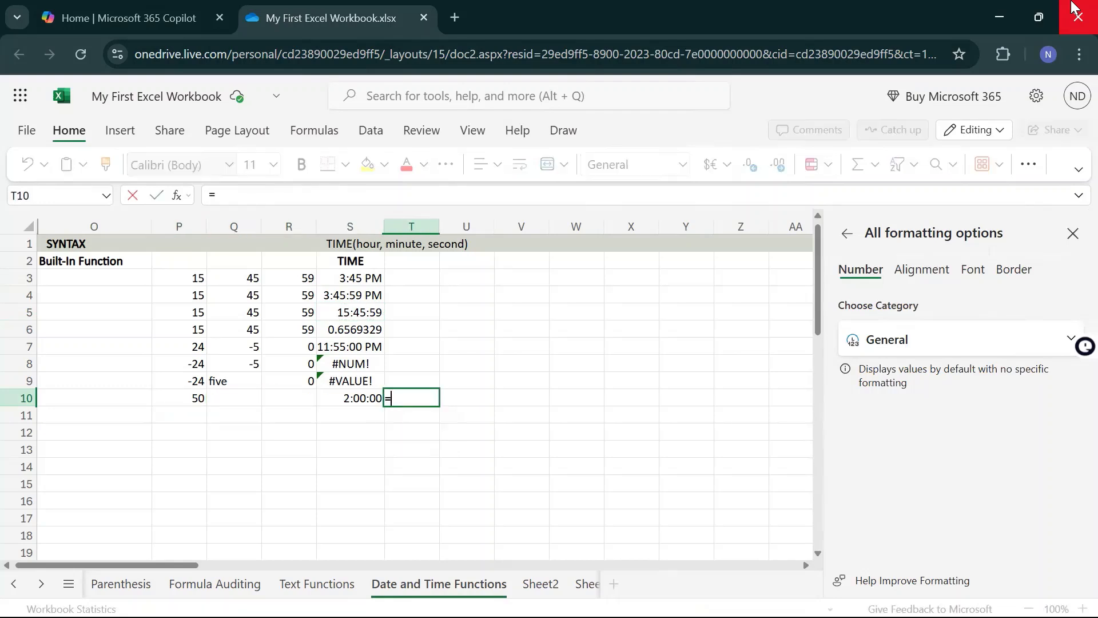
key(Left)
key(Left)
key(Left)
key(Left)
text(*24)
key(Return)
Correct the formula in cell T10 to =P10/24 and compare its result with the TIME result in cell S10
key(Up)
key(F2)
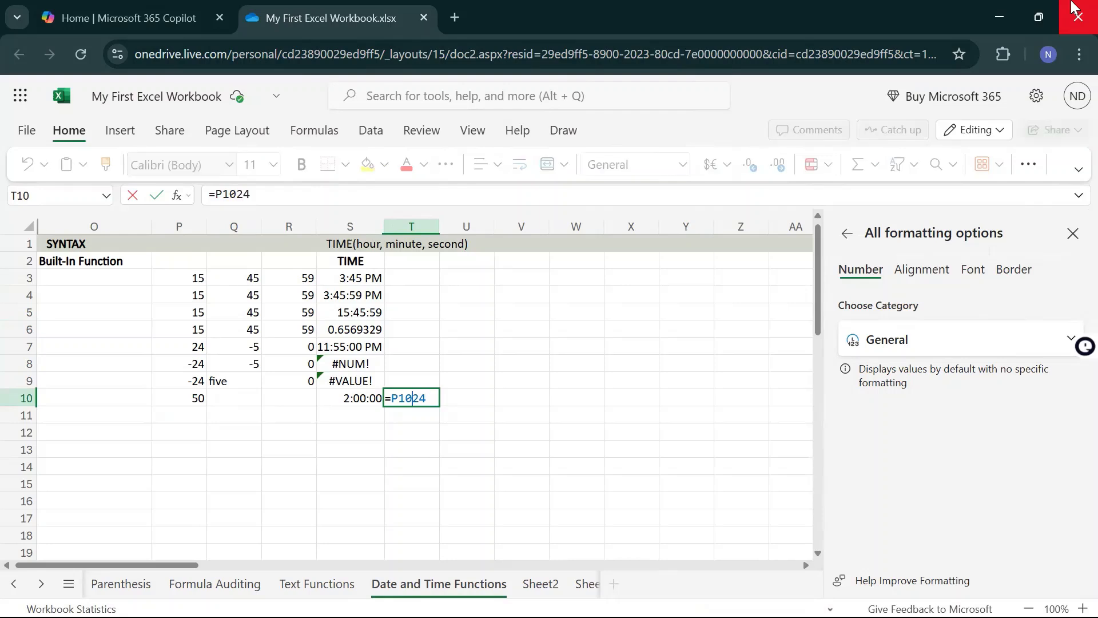
key(Left)
key(Left)
text(/)
key(Return)
key(Up)
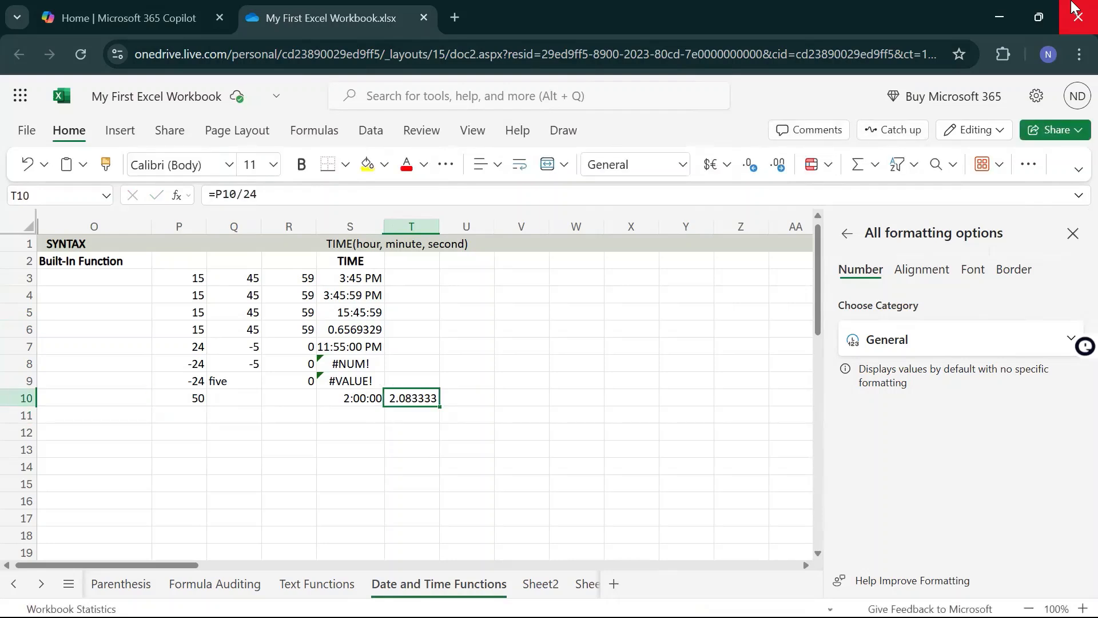
key(Left)
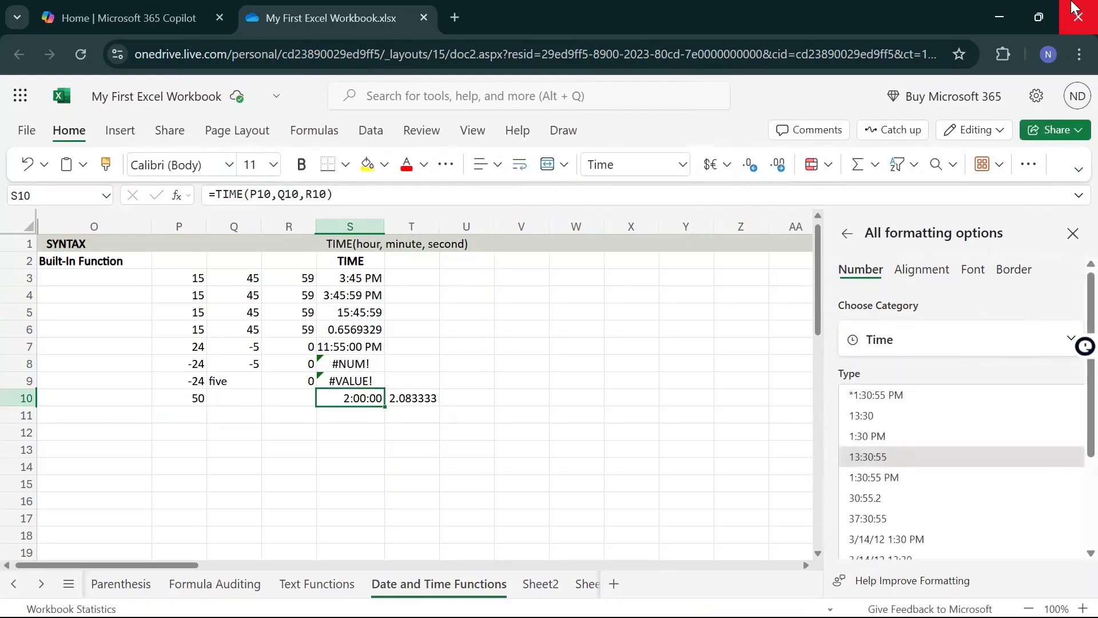
Clear the formula in cell T10 and enter 150 as the minute value in cell Q10
key(Right)
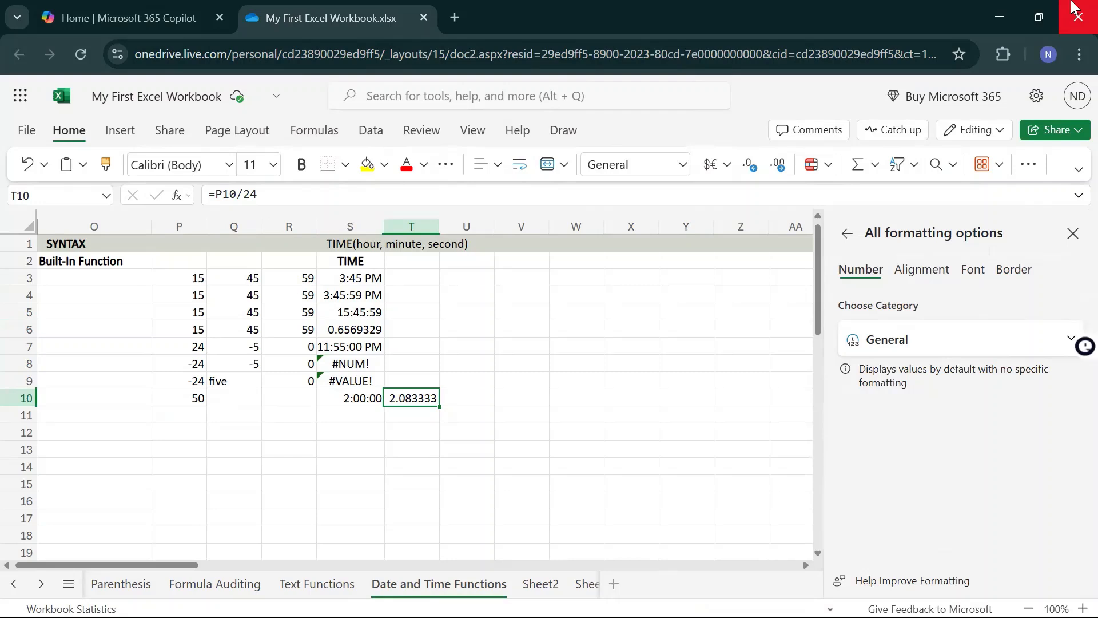
key(Delete)
key(Left)
key(Left)
key(Left)
key(Left)
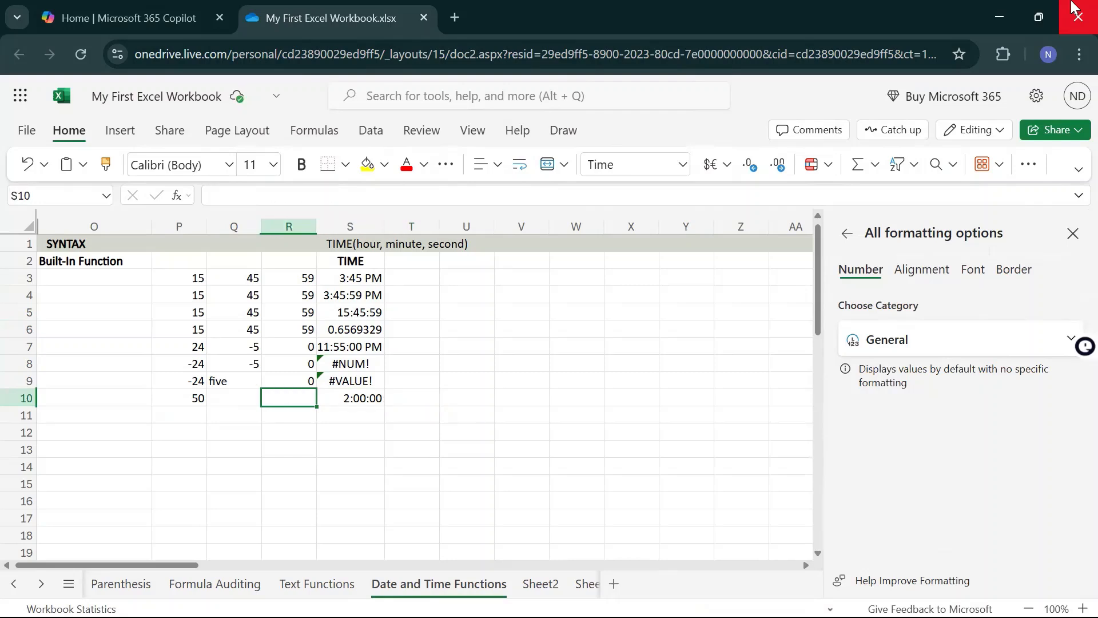
key(ctrl+c)
key(Right)
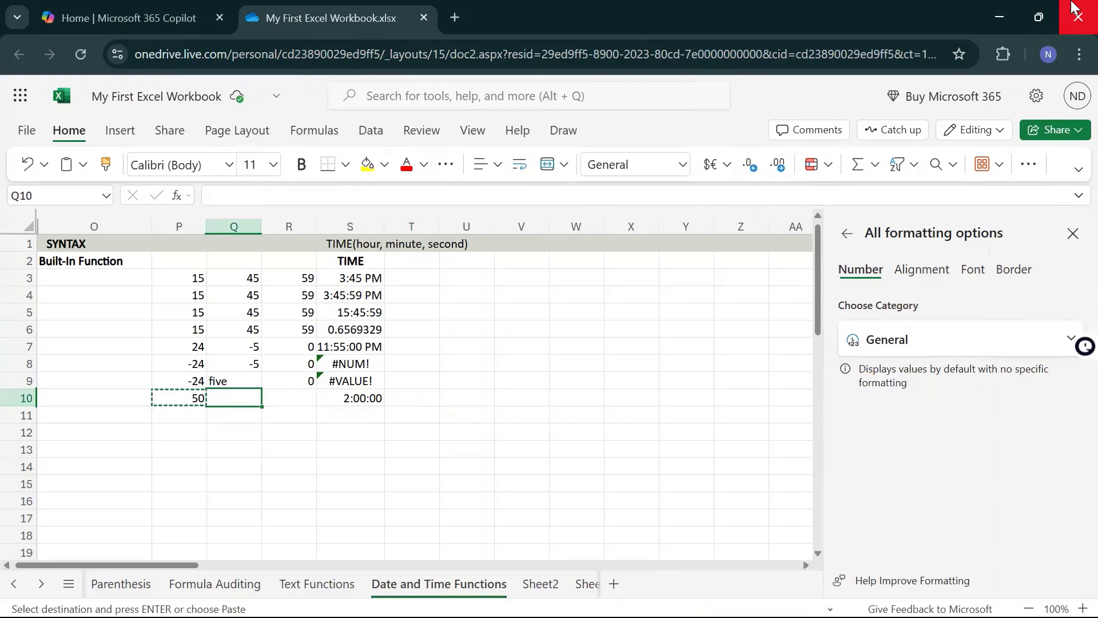
text(150)
key(Return)
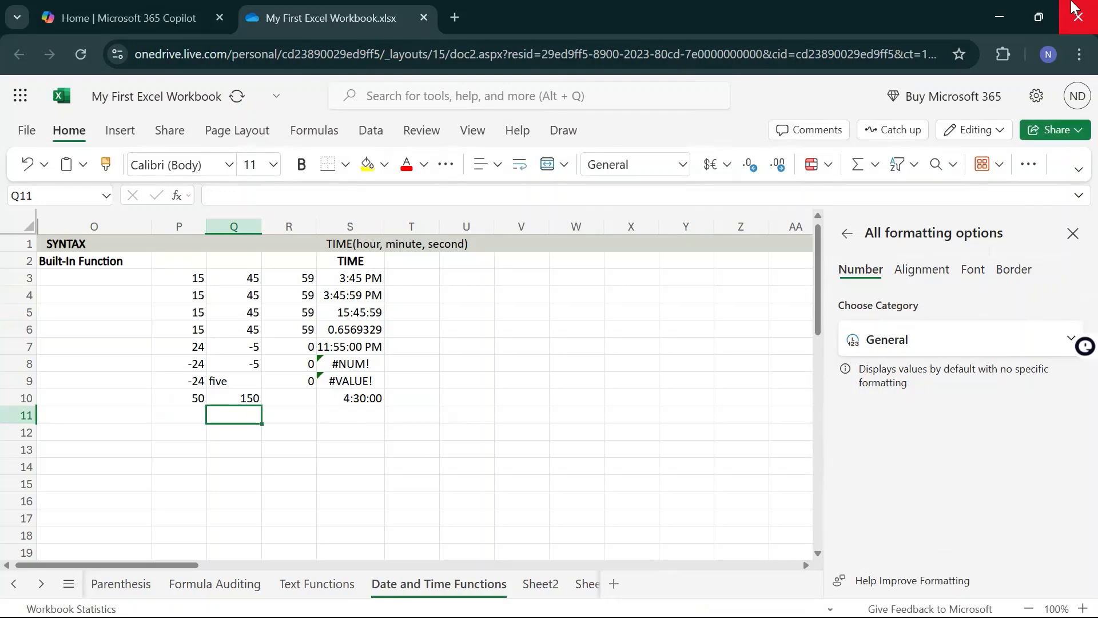
Enter the formula =Q10/59 in cell T10 and compare its result with the TIME result in cell S10
key(Up)
key(Right)
key(Right)
key(Right)
key(Left)
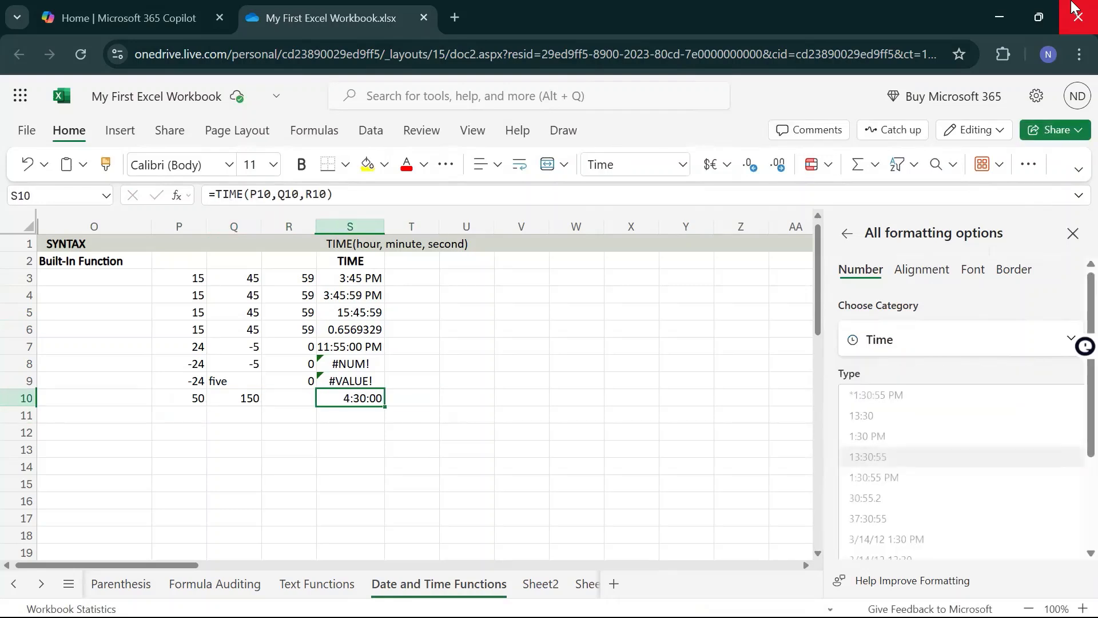
key(Right)
key(Right)
key(Left)
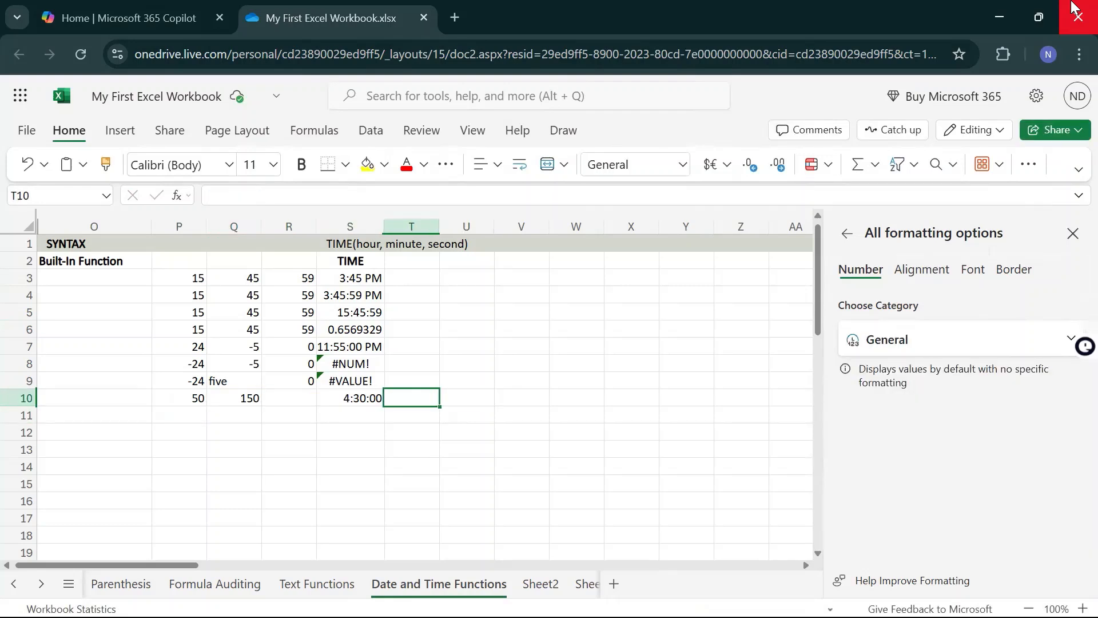
text(=)
key(Left)
key(Left)
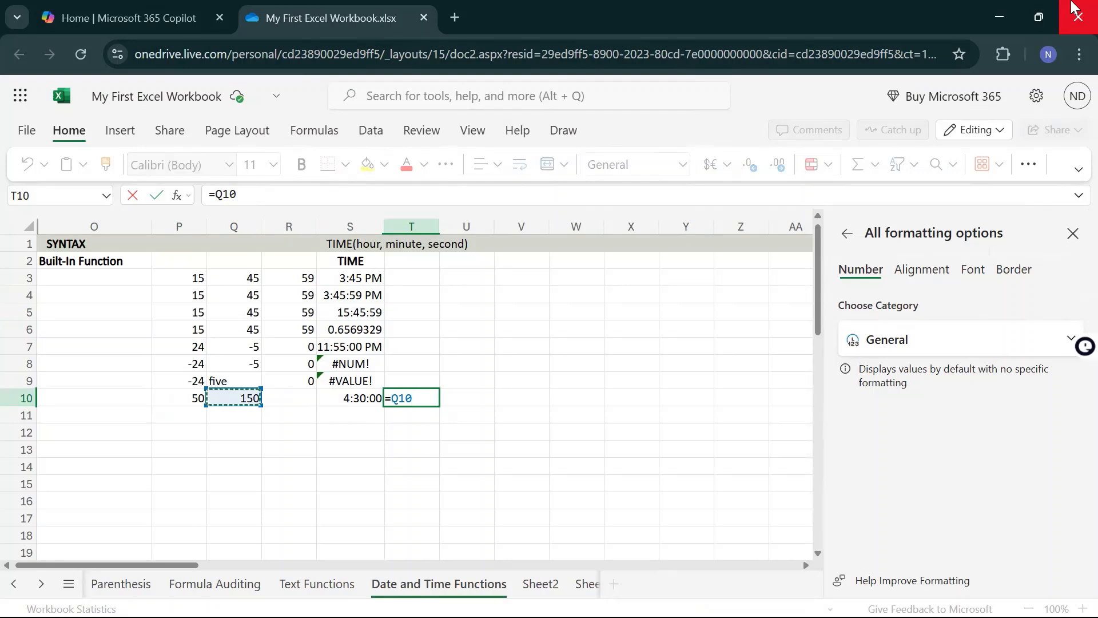
text(/5)
key(Return)
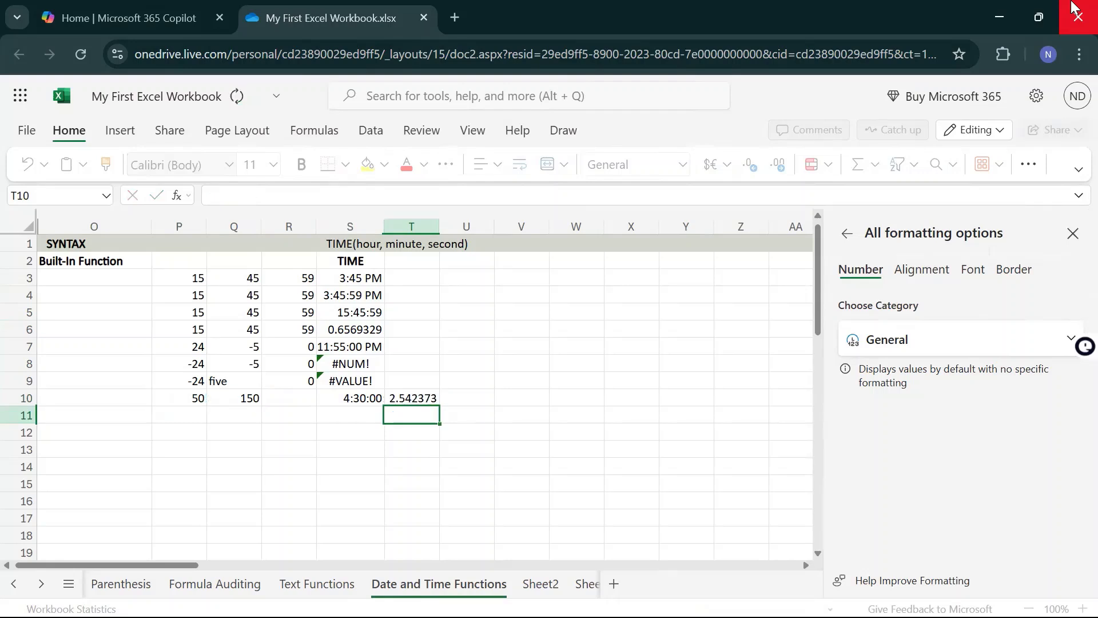
key(Up)
key(Left)
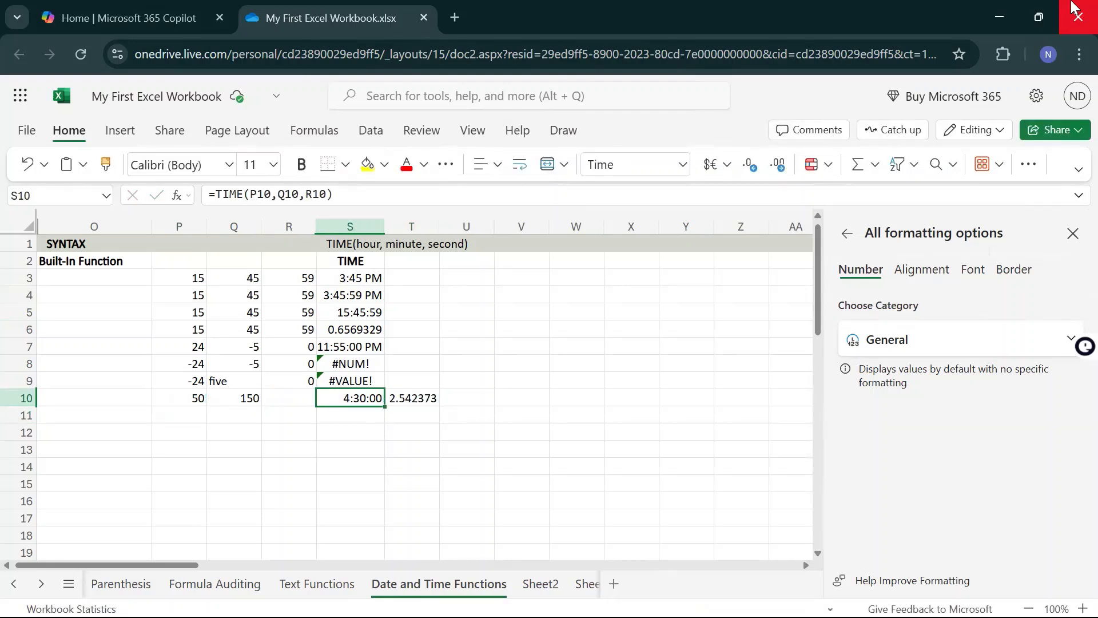
key(Right)
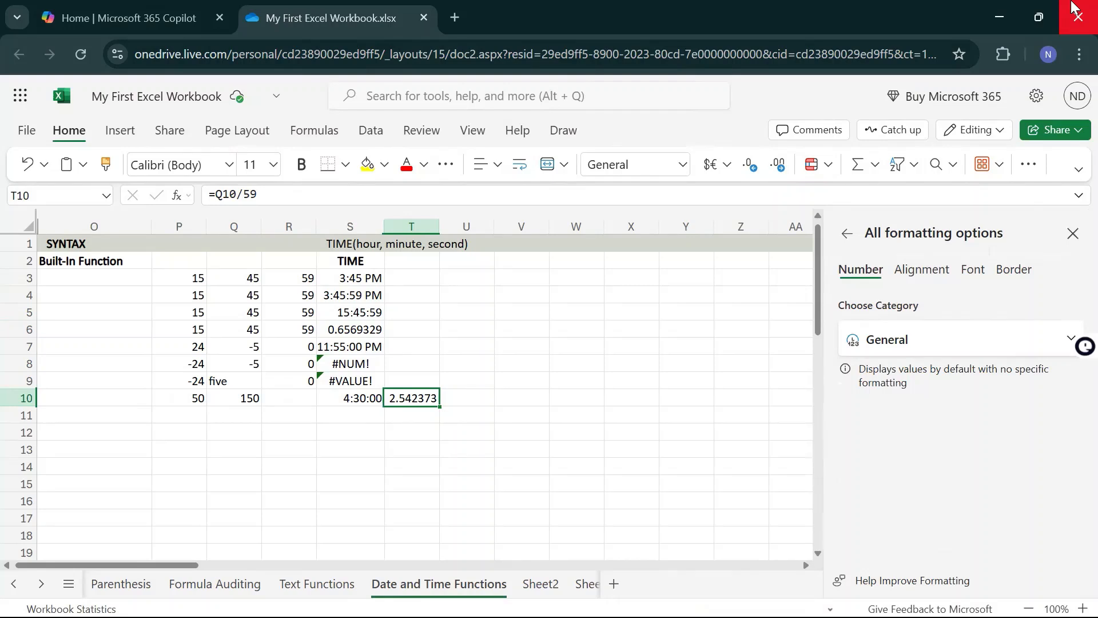
Clear the comparison formula from cell T10 and review the hour and minute values in row 10
key(Delete)
key(Left)
key(Left)
key(Left)
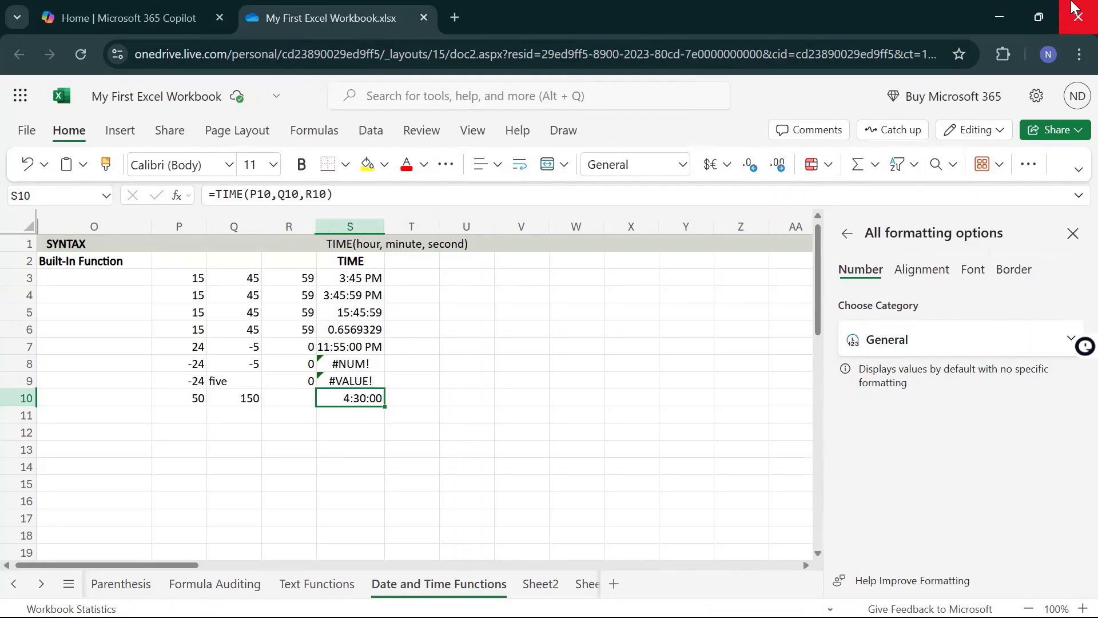
key(Left)
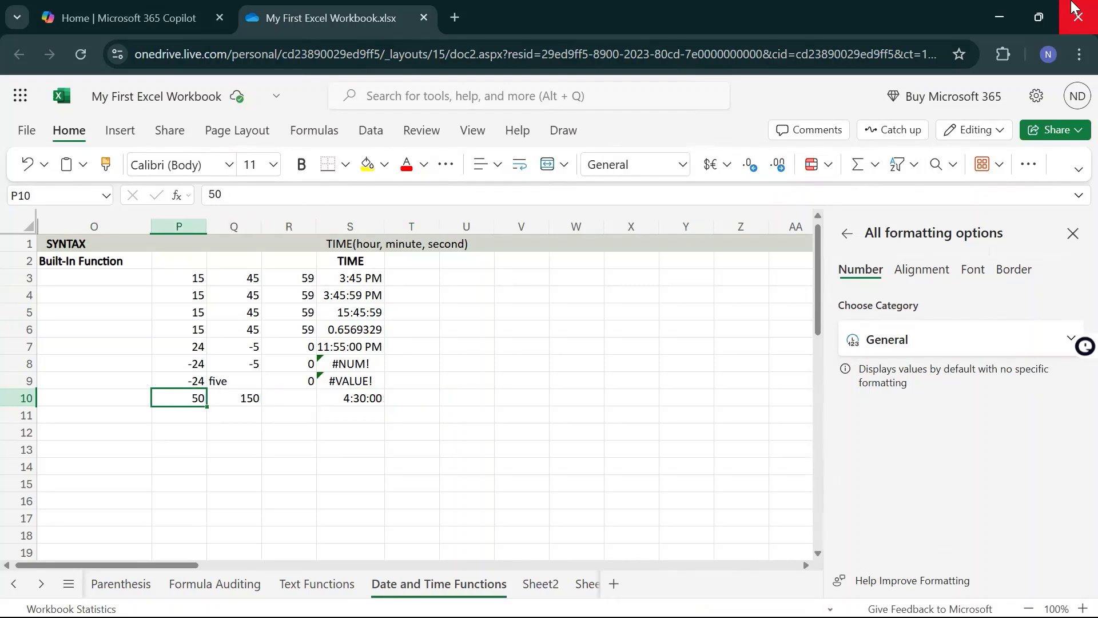
key(Right)
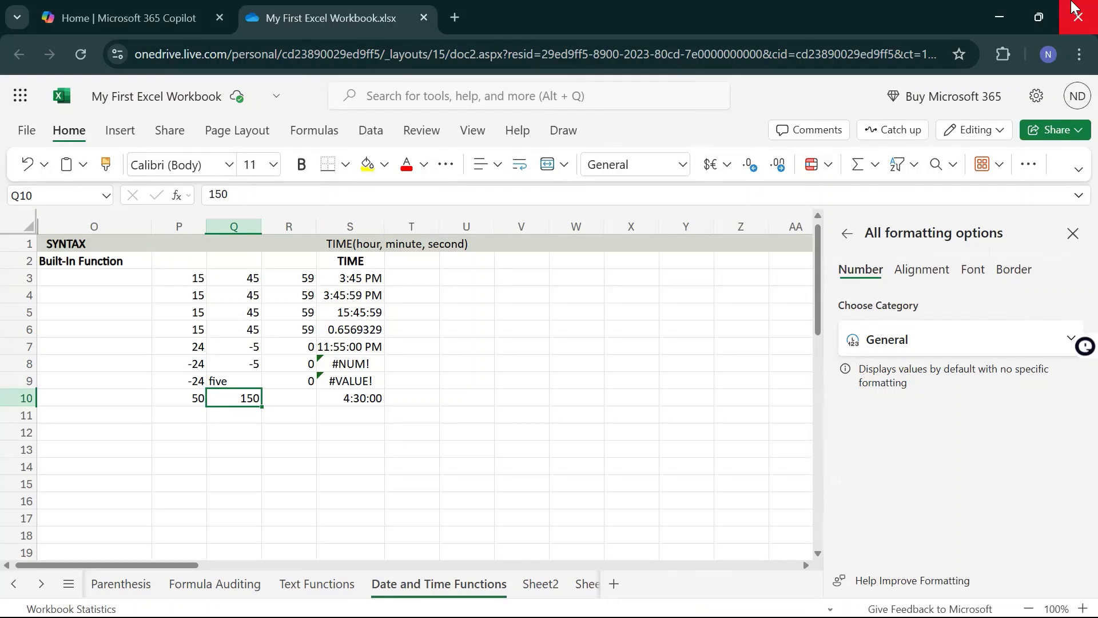
key(Down)
key(Down)
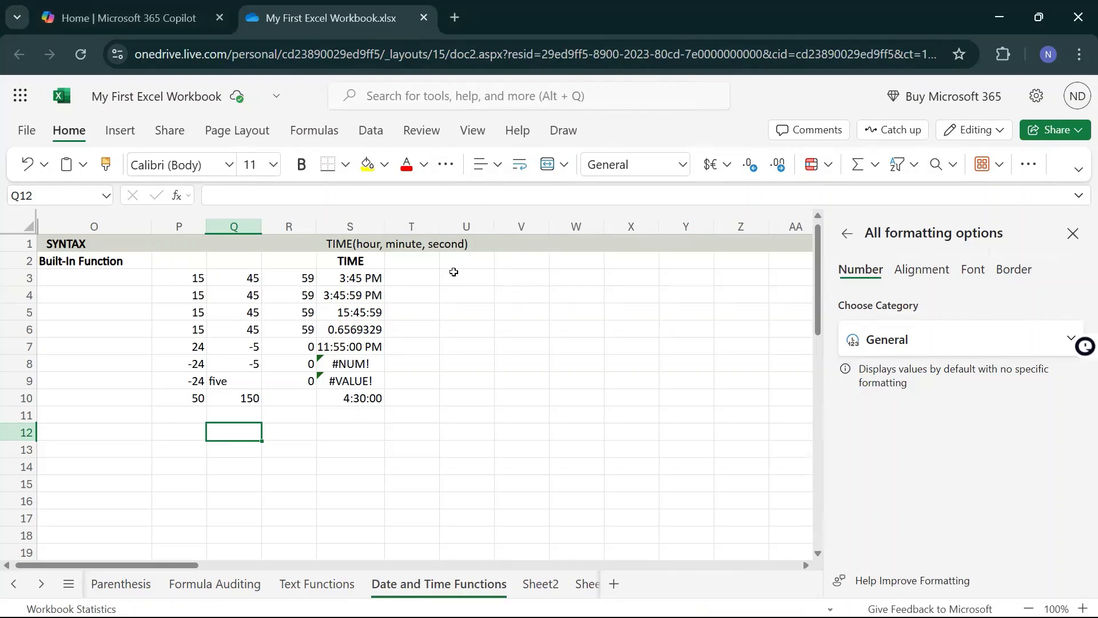
Examine the TIME errors in cells S8 and S9 alongside the input values in P8:R9
click(367, 364)
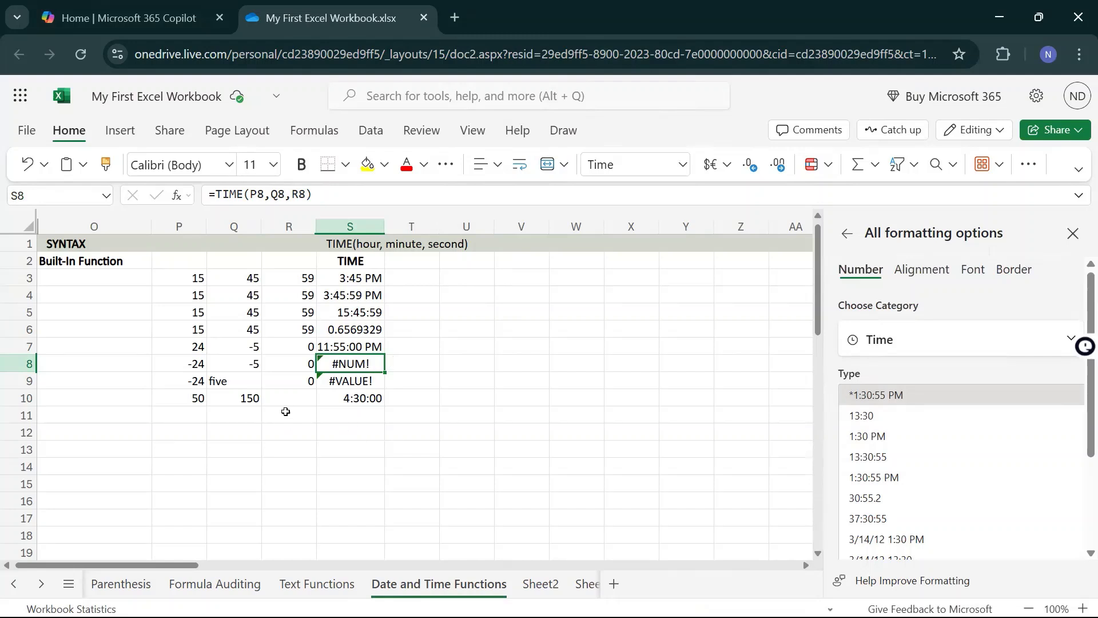
click(249, 383)
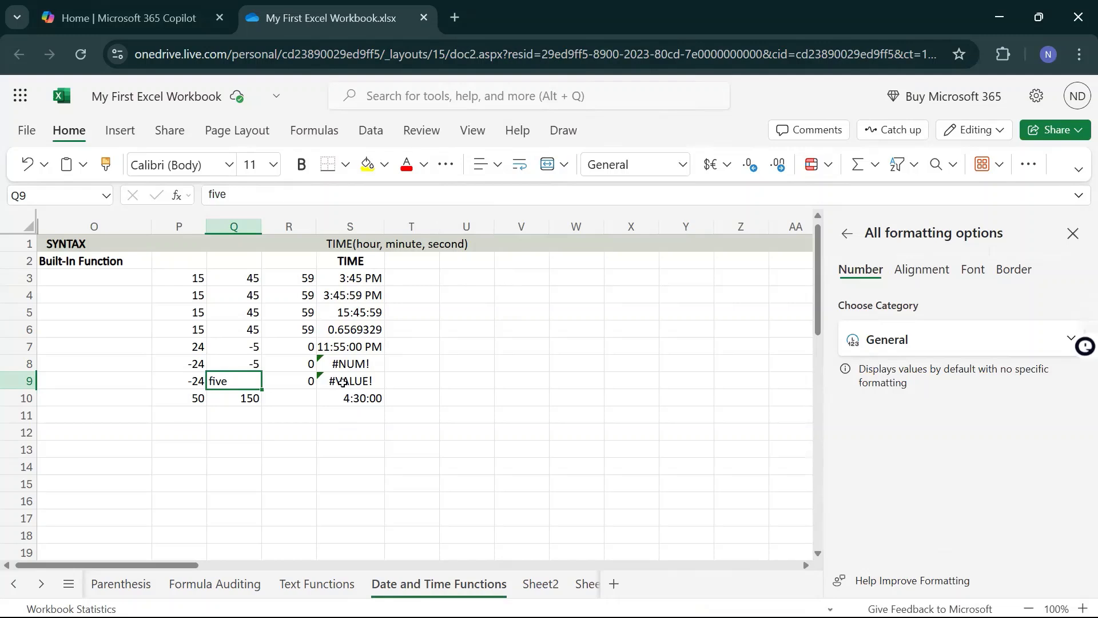
click(344, 382)
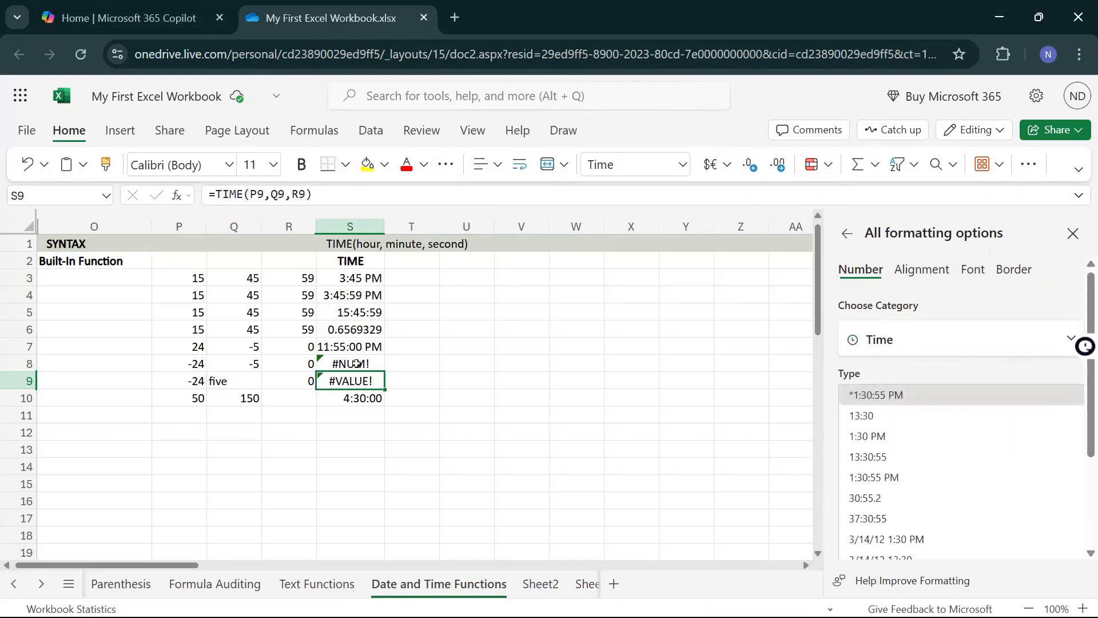
drag(361, 366, 365, 382)
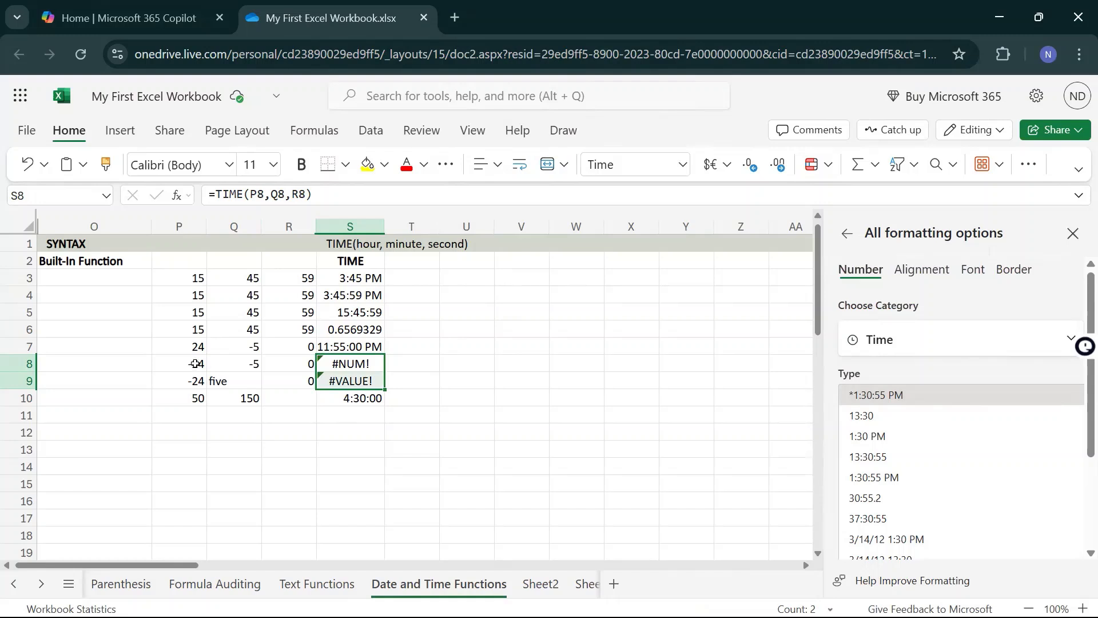
drag(209, 366, 361, 375)
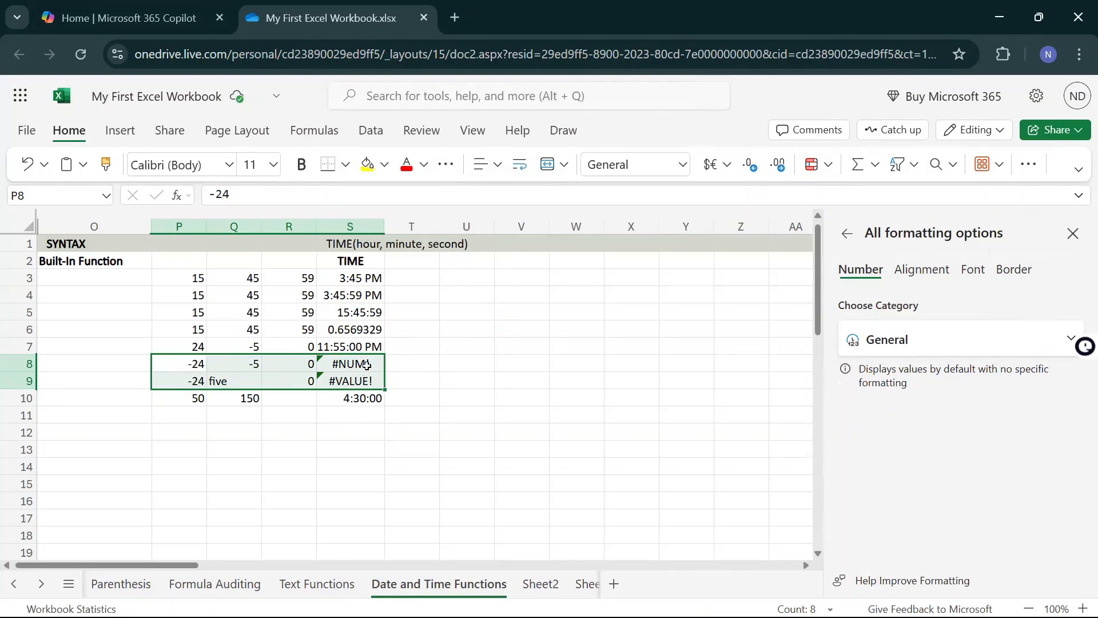
click(366, 369)
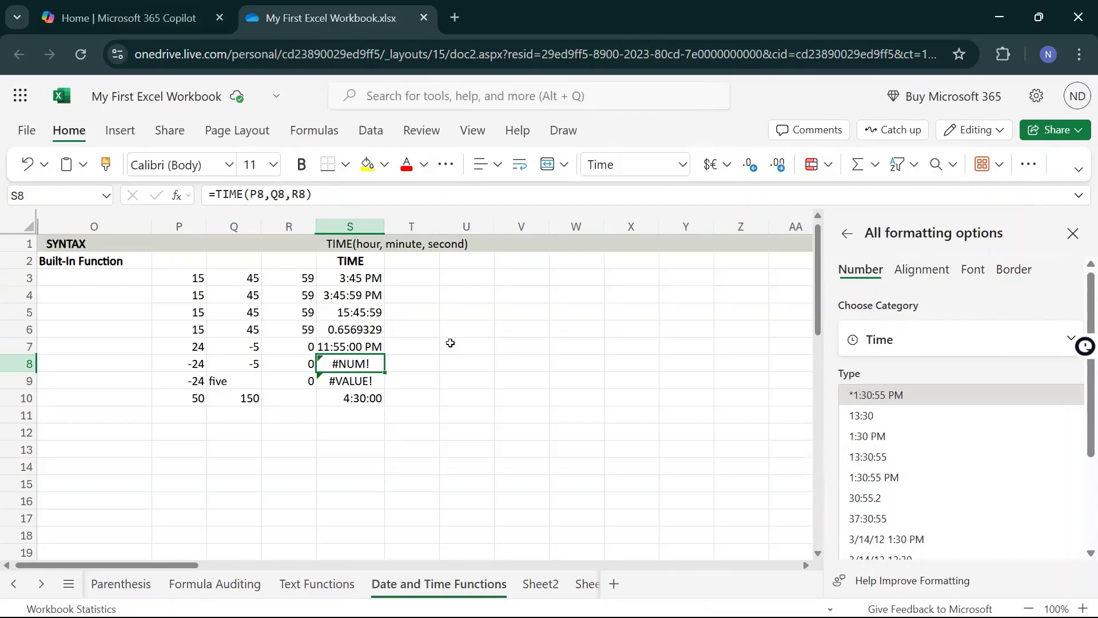
Switch the browser window to full-screen view
key(F11)
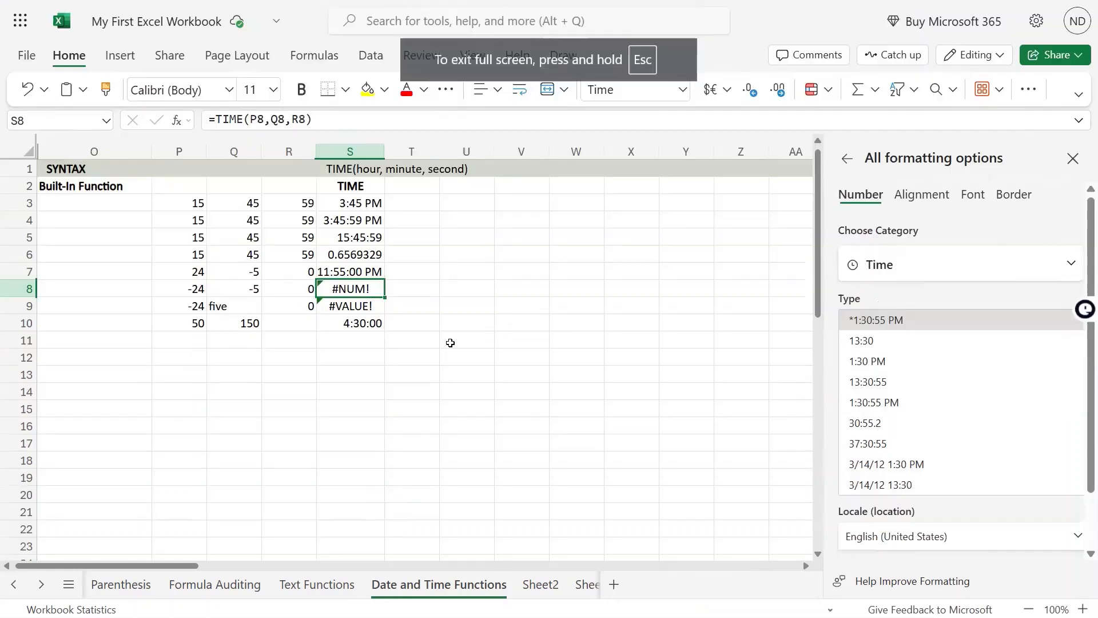